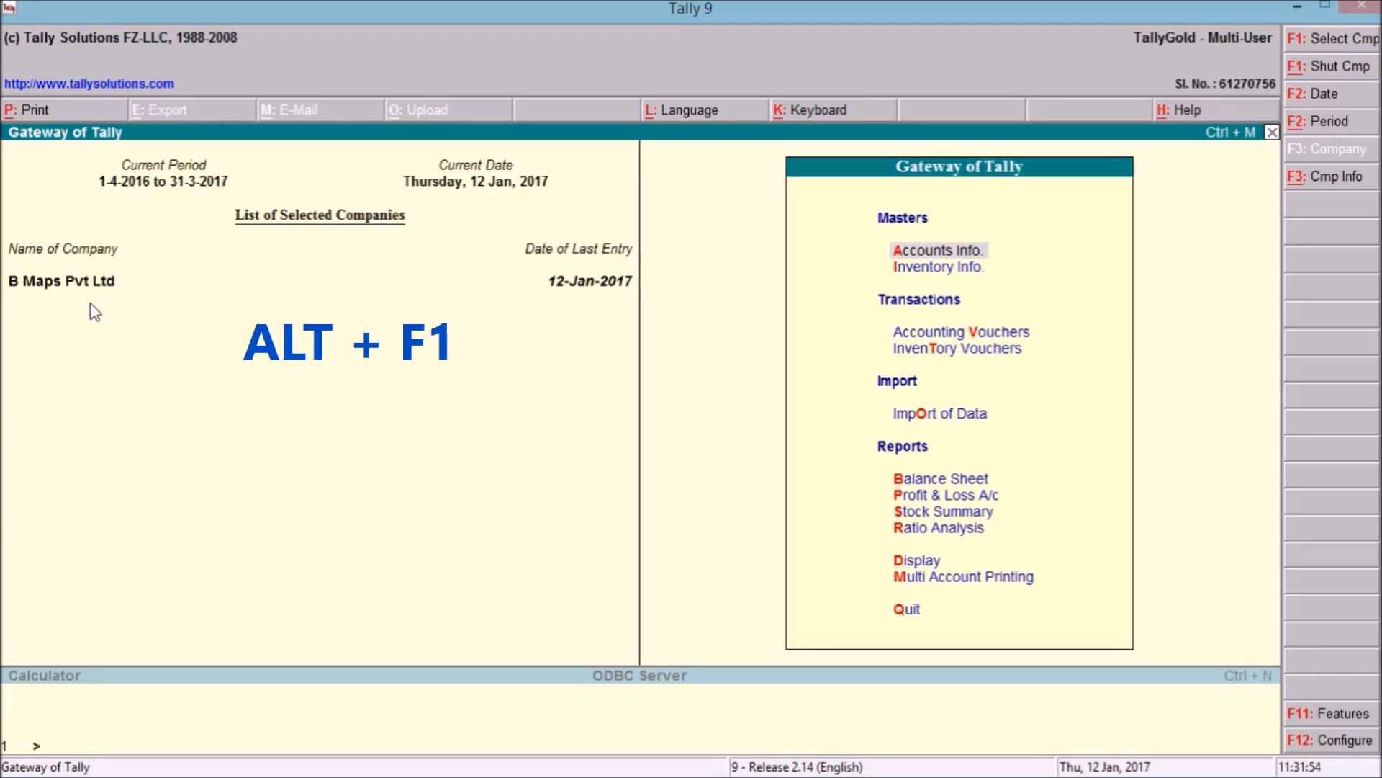
Shut B Maps Pvt Ltd and start a new company named 'Chartered Wisdom & Co.'.
{"action": "key", "text": "alt+F1"}
{"action": "key", "text": "Down"}
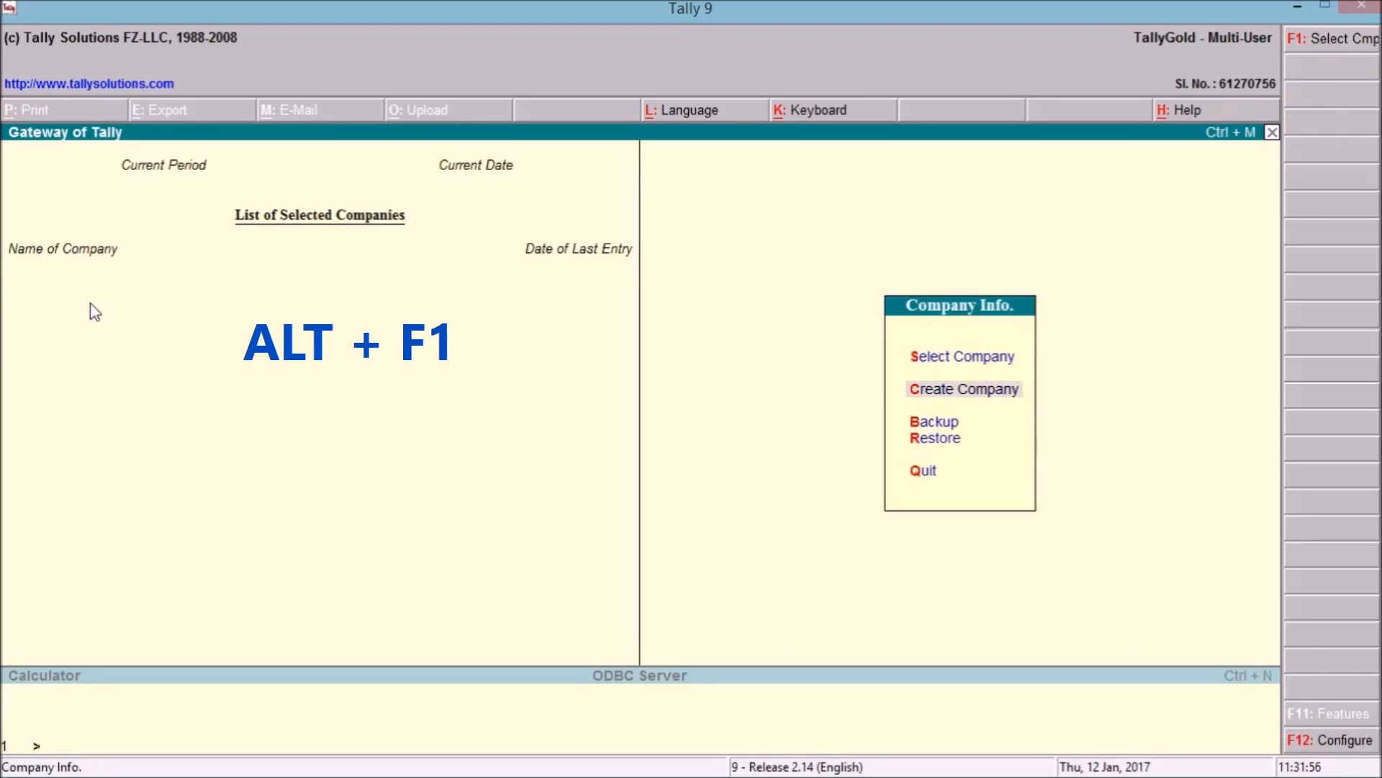
{"action": "key", "text": "Return"}
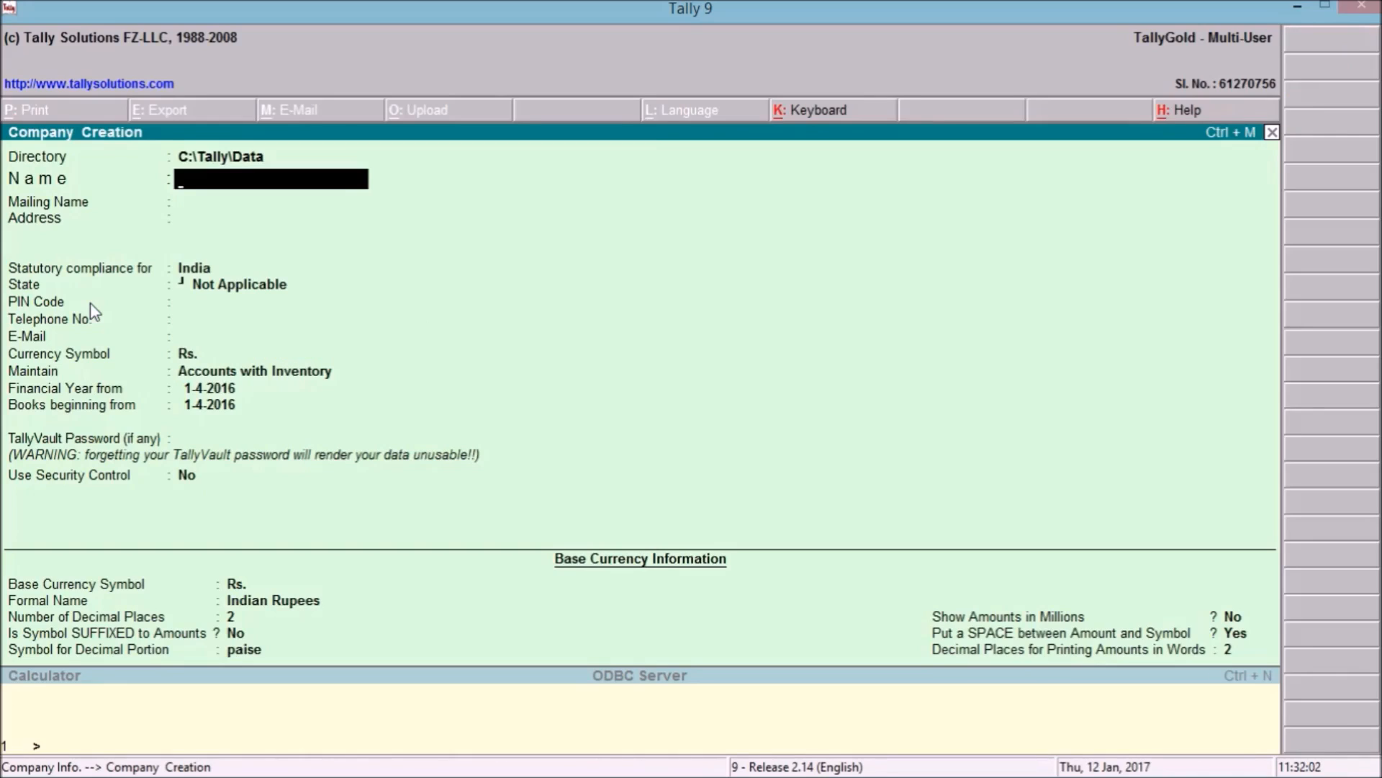
{"action": "type", "text": "Chartered Wisdom &"}
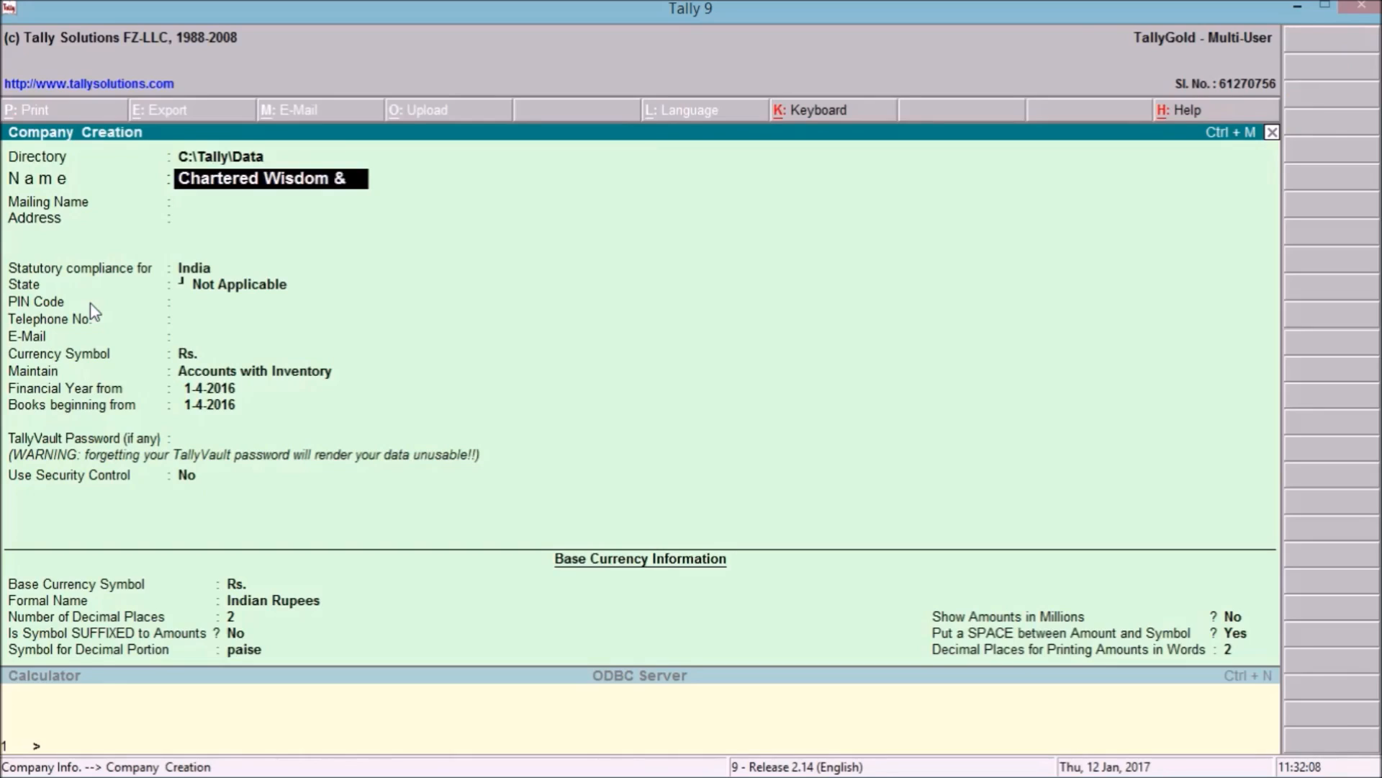
{"action": "type", "text": " Co."}
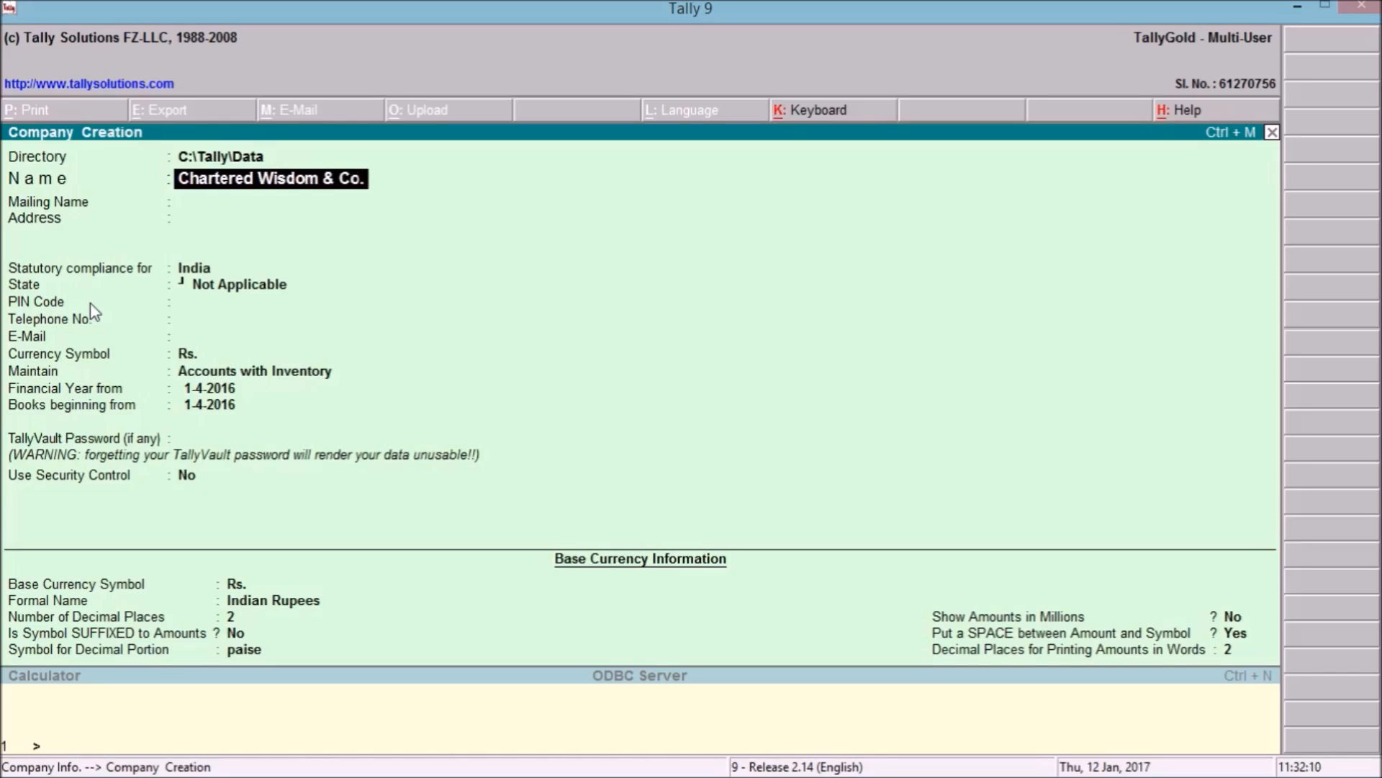
{"action": "key", "text": "Return"}
Enter the company address Dwarka, state Delhi and PIN code 110043.
{"action": "key", "text": "Return"}
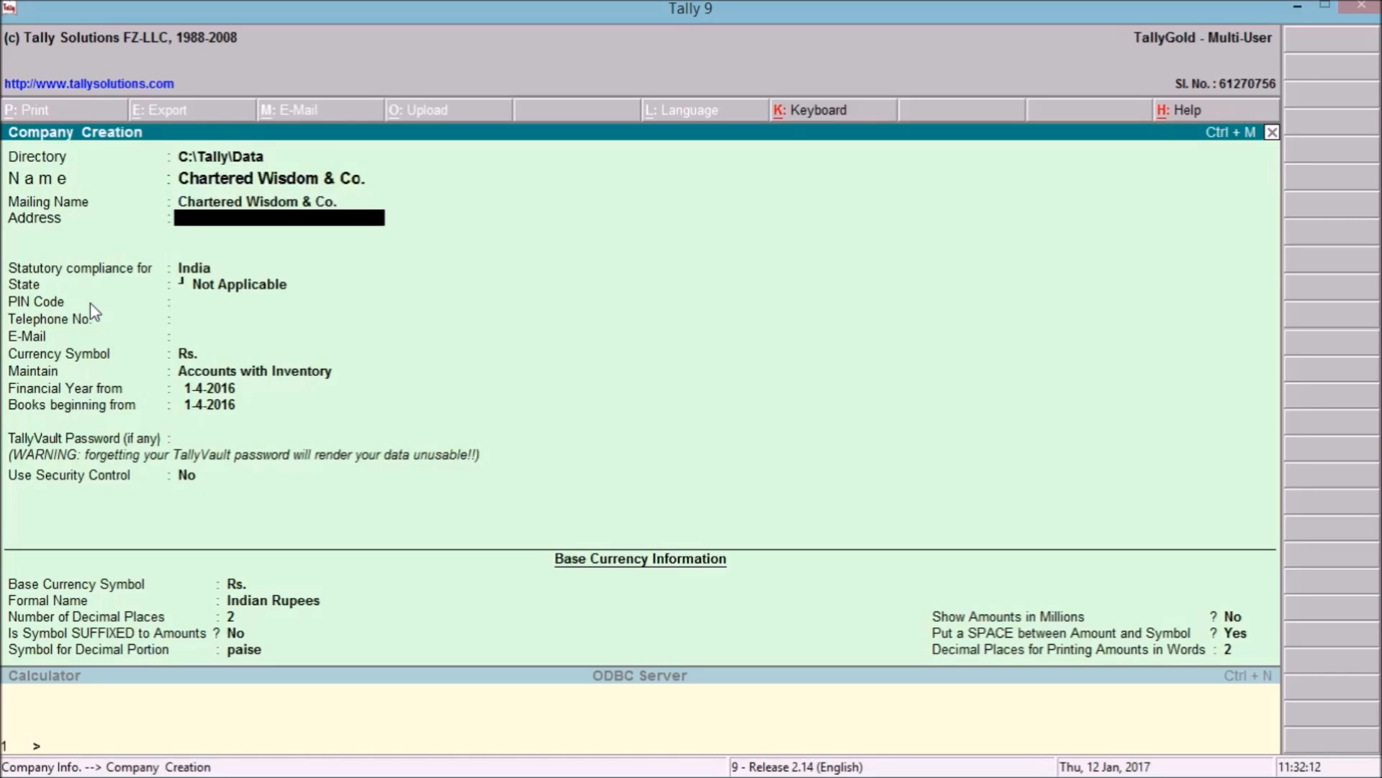
{"action": "type", "text": "Dwarka"}
{"action": "key", "text": "Return"}
{"action": "key", "text": "Return"}
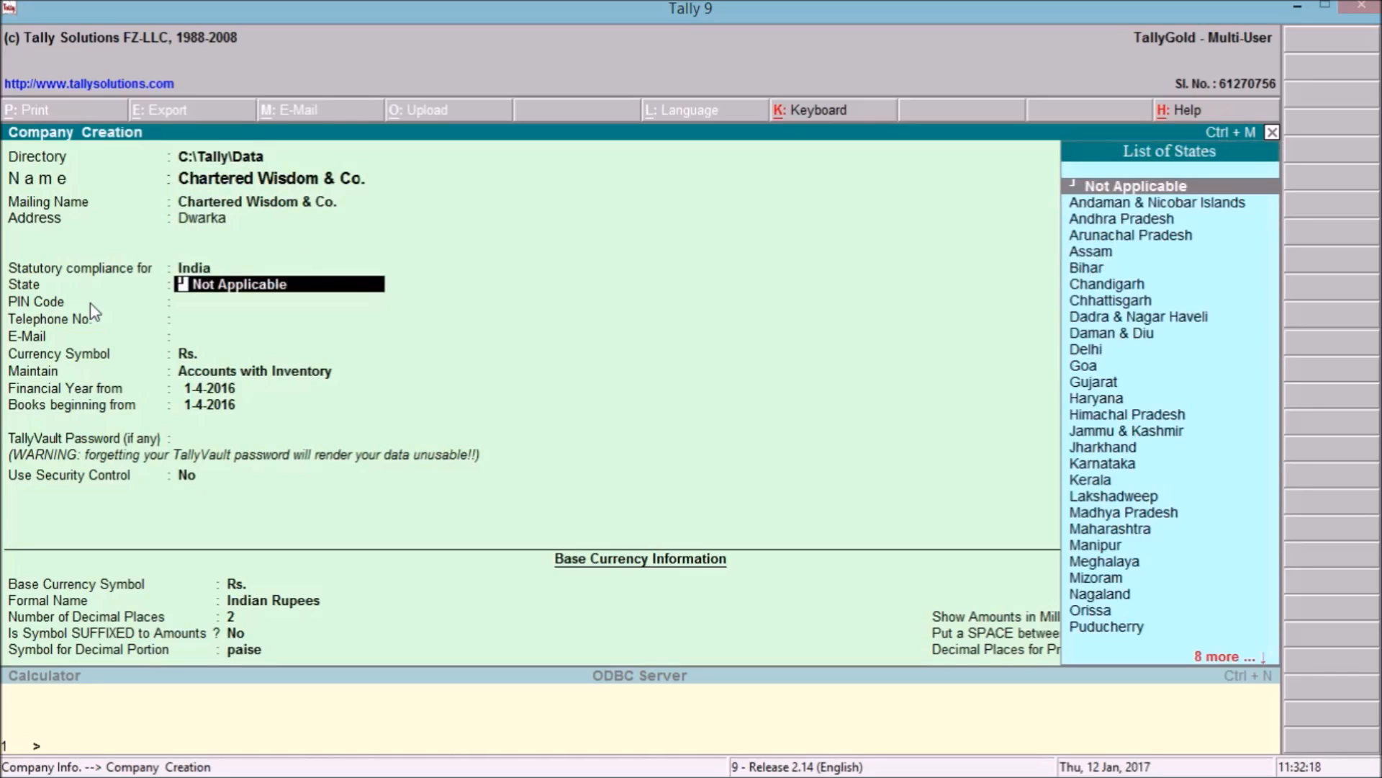
{"action": "type", "text": "Delhi"}
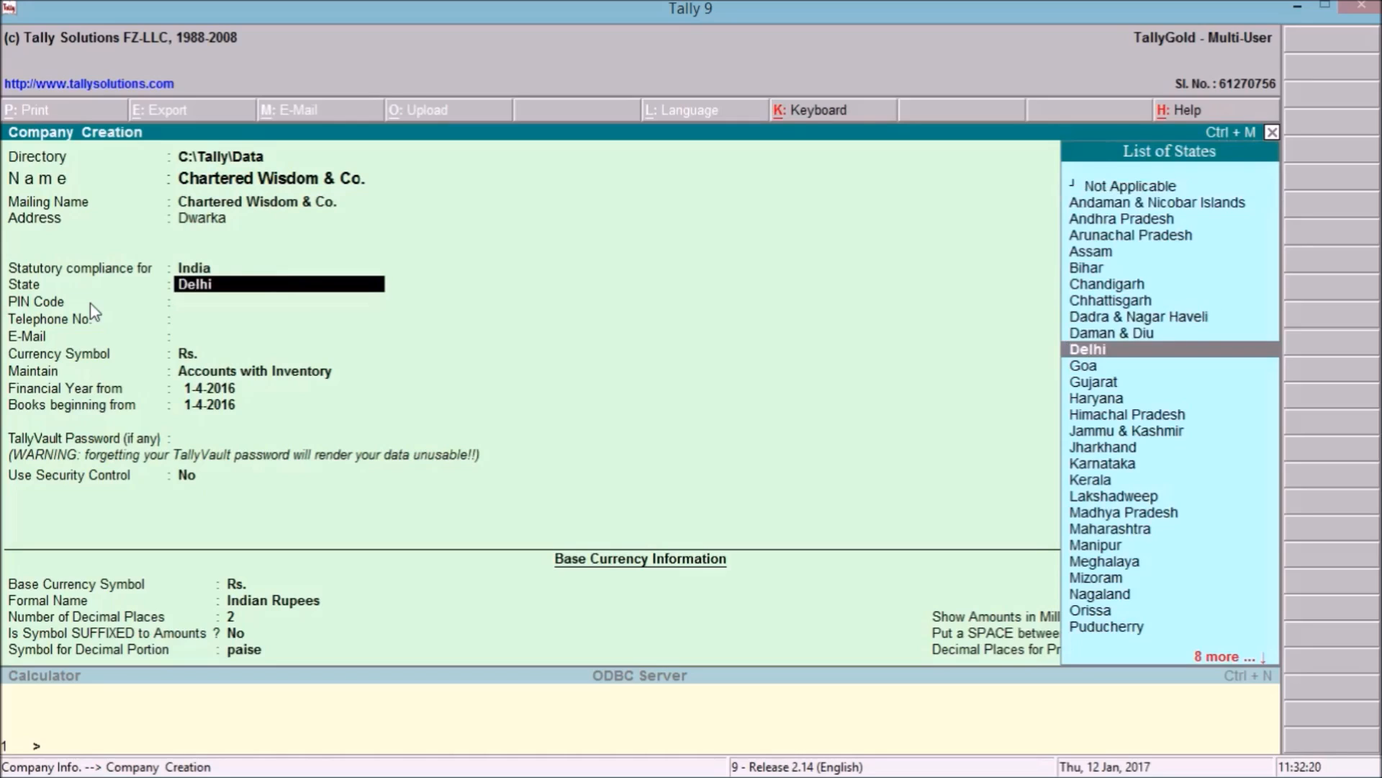
{"action": "key", "text": "Return"}
{"action": "type", "text": "110043"}
{"action": "key", "text": "Return"}
{"action": "key", "text": "Return"}
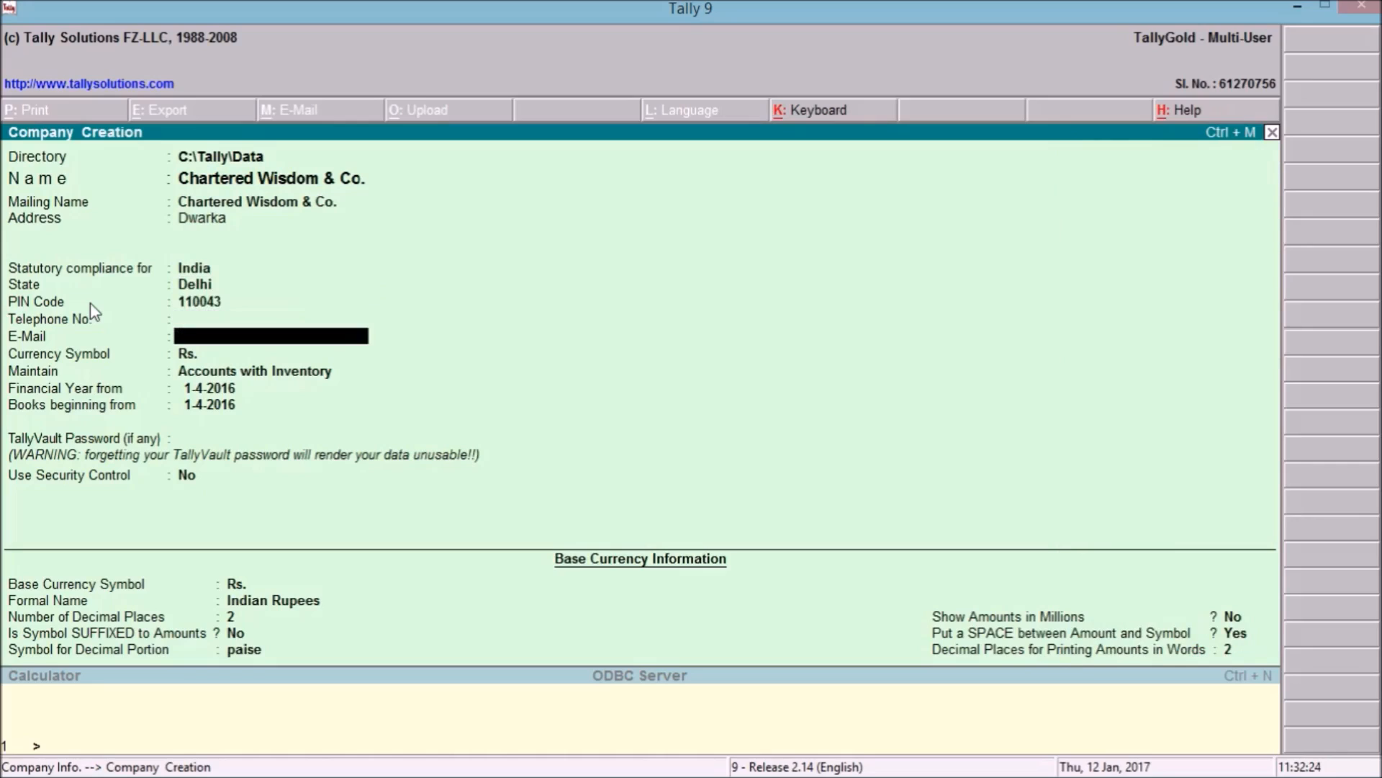
Add the company e-mail, keep financial year 1-4-2016, and set books beginning 12-1-2017.
{"action": "key", "text": "Return"}
{"action": "key", "text": "Return"}
{"action": "key", "text": "Return"}
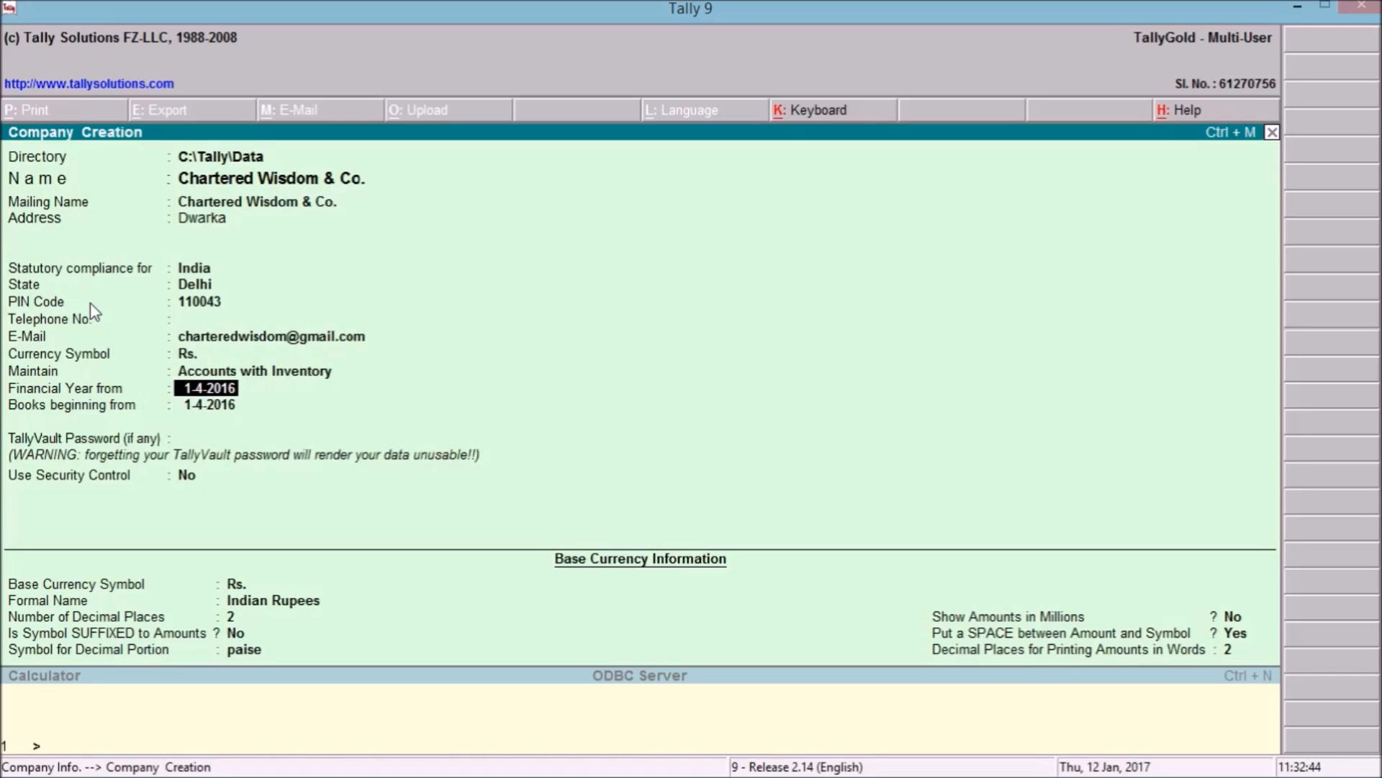
{"action": "key", "text": "Return"}
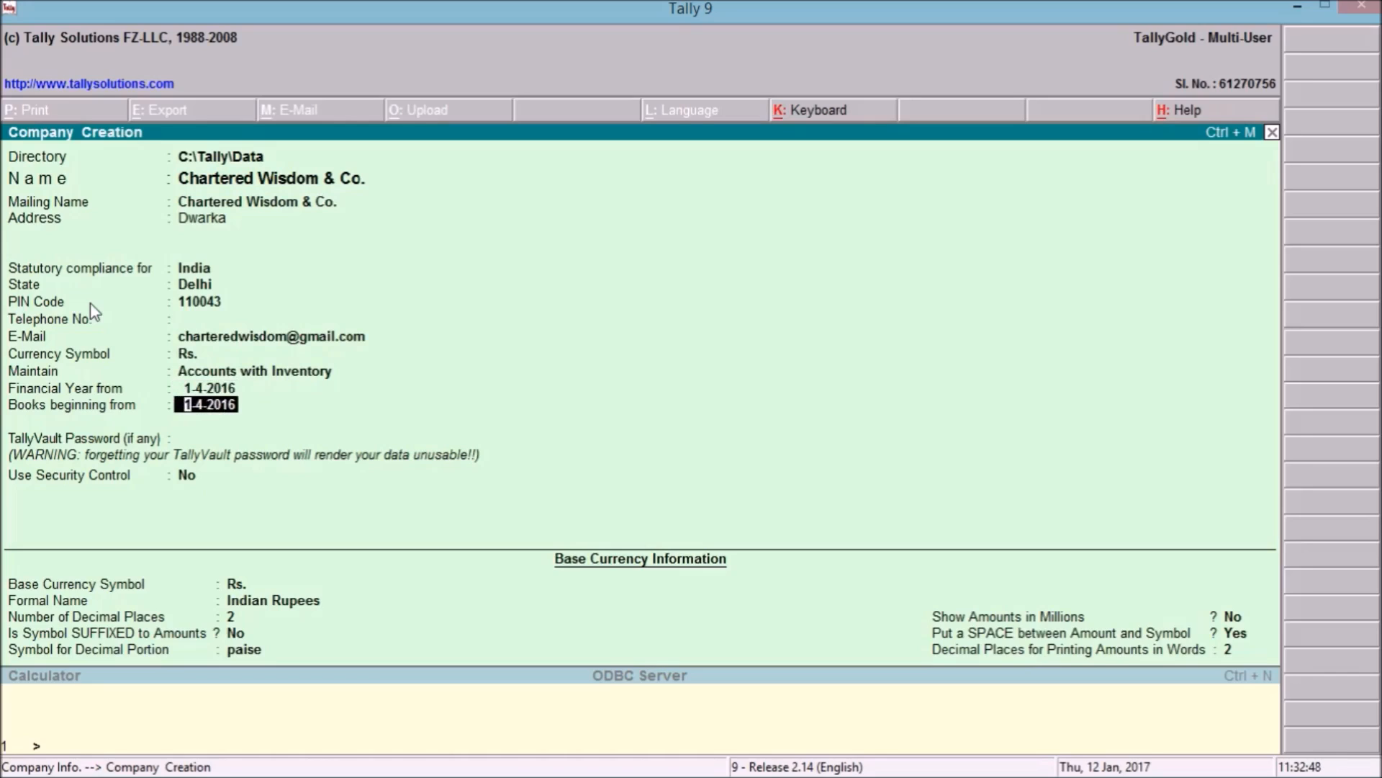
{"action": "type", "text": "12.01.17"}
{"action": "key", "text": "Return"}
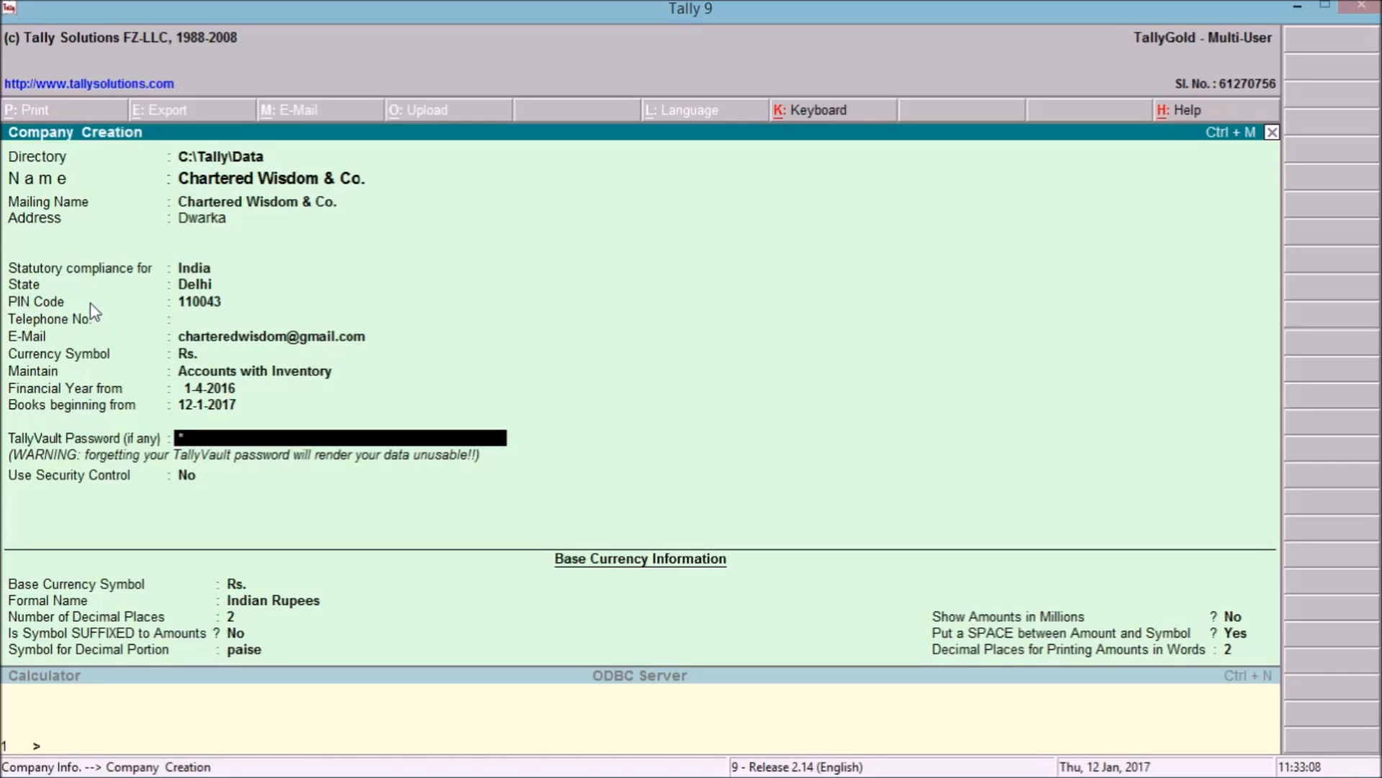
Set and confirm a TallyVault password, keep Indian Rupees currency defaults, and accept the form.
{"action": "type", "text": "**"}
{"action": "key", "text": "Return"}
{"action": "type", "text": "*"}
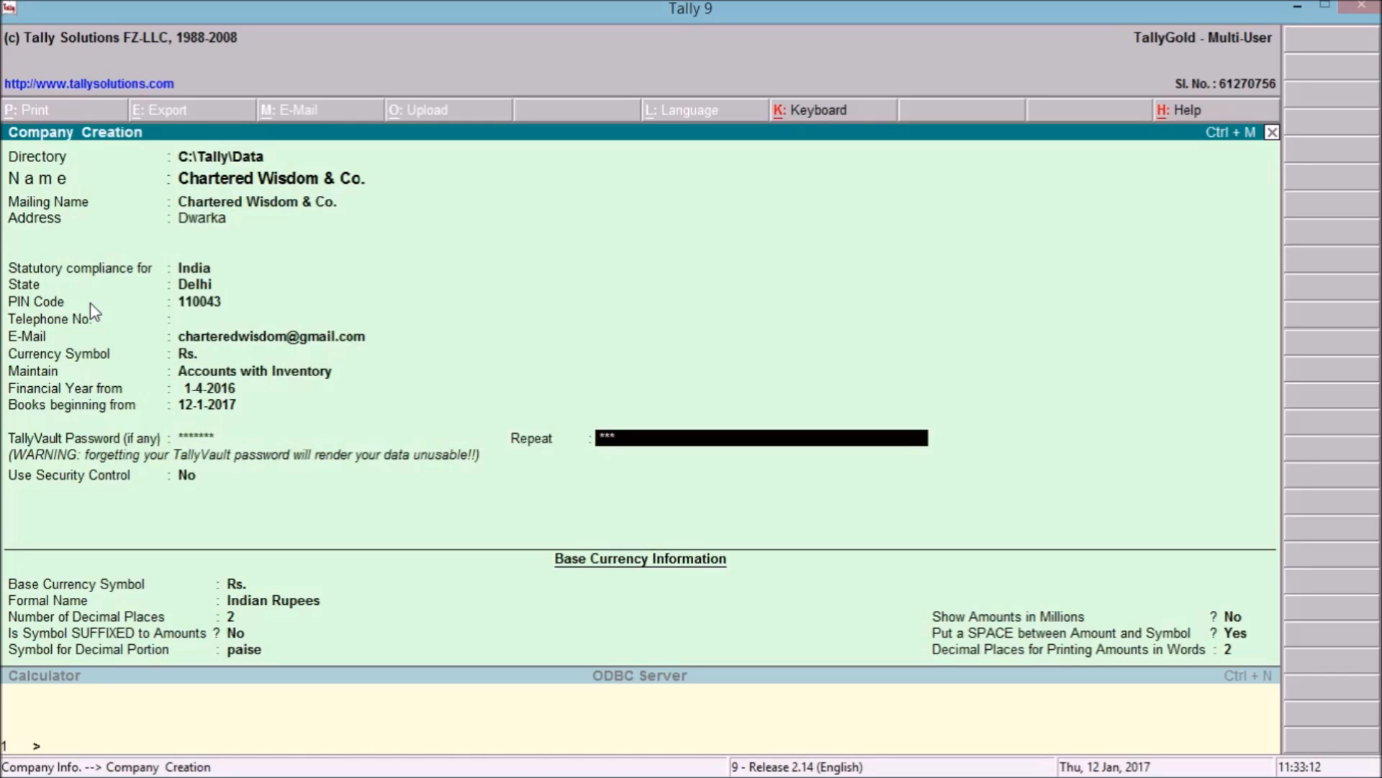
{"action": "key", "text": "Return"}
{"action": "key", "text": "Return"}
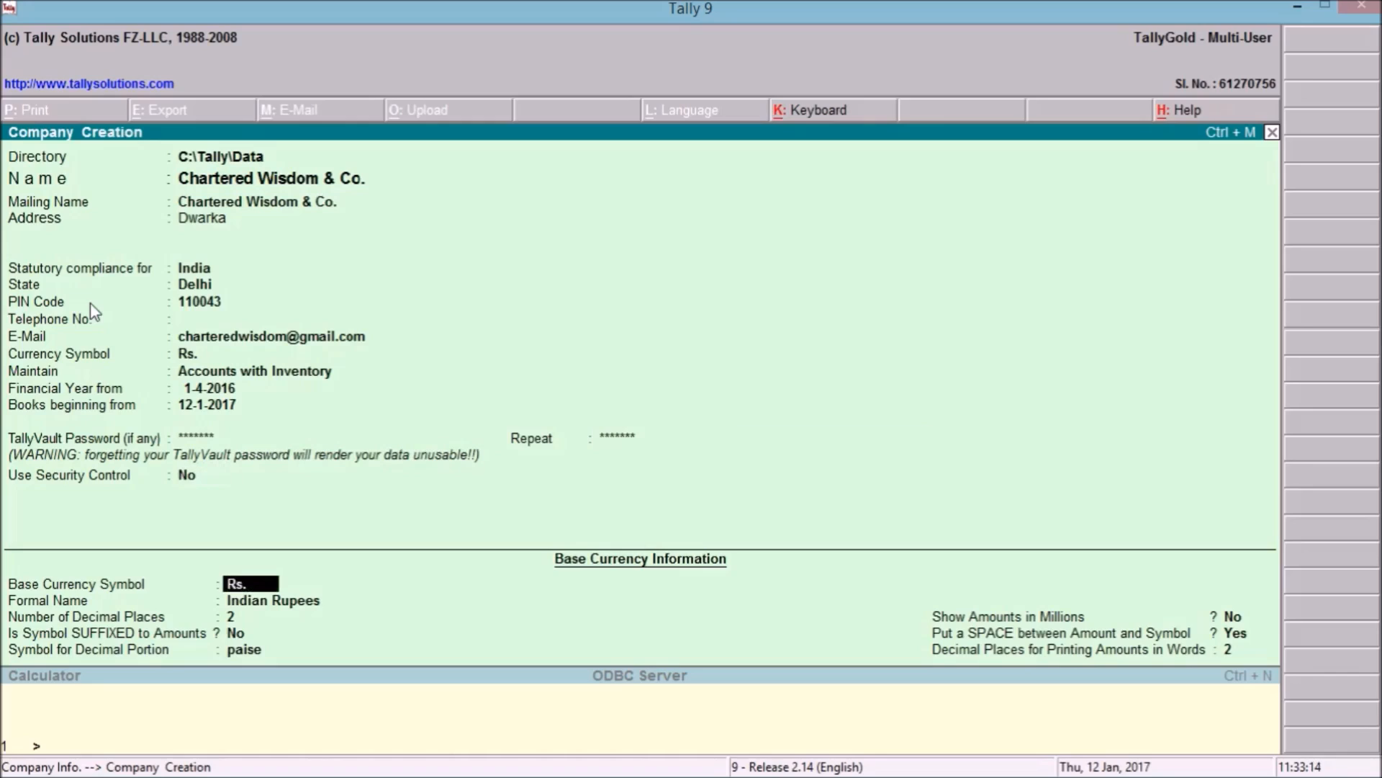
{"action": "key", "text": "Return"}
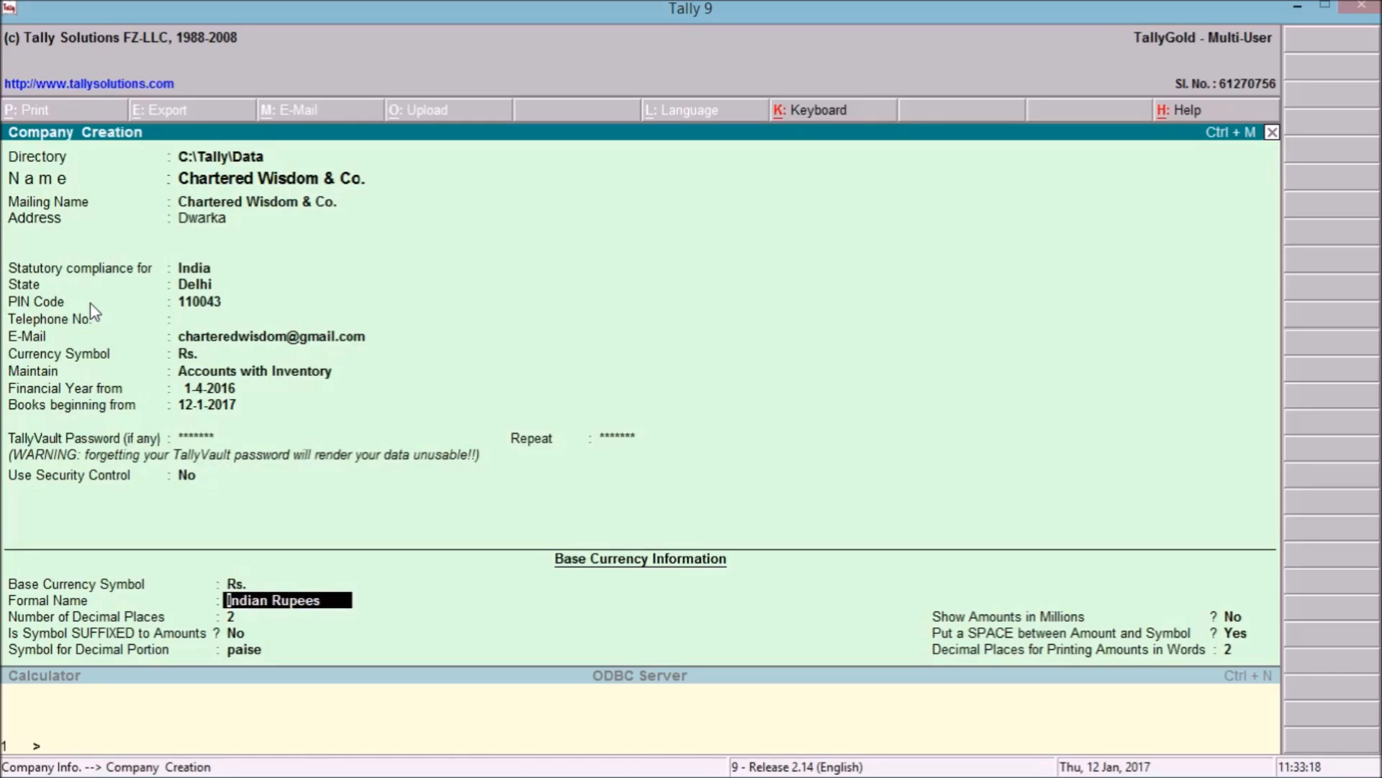
{"action": "key", "text": "Return"}
{"action": "key", "text": "Return"}
{"action": "key", "text": "Return"}
{"action": "key", "text": "Return"}
{"action": "key", "text": "Return"}
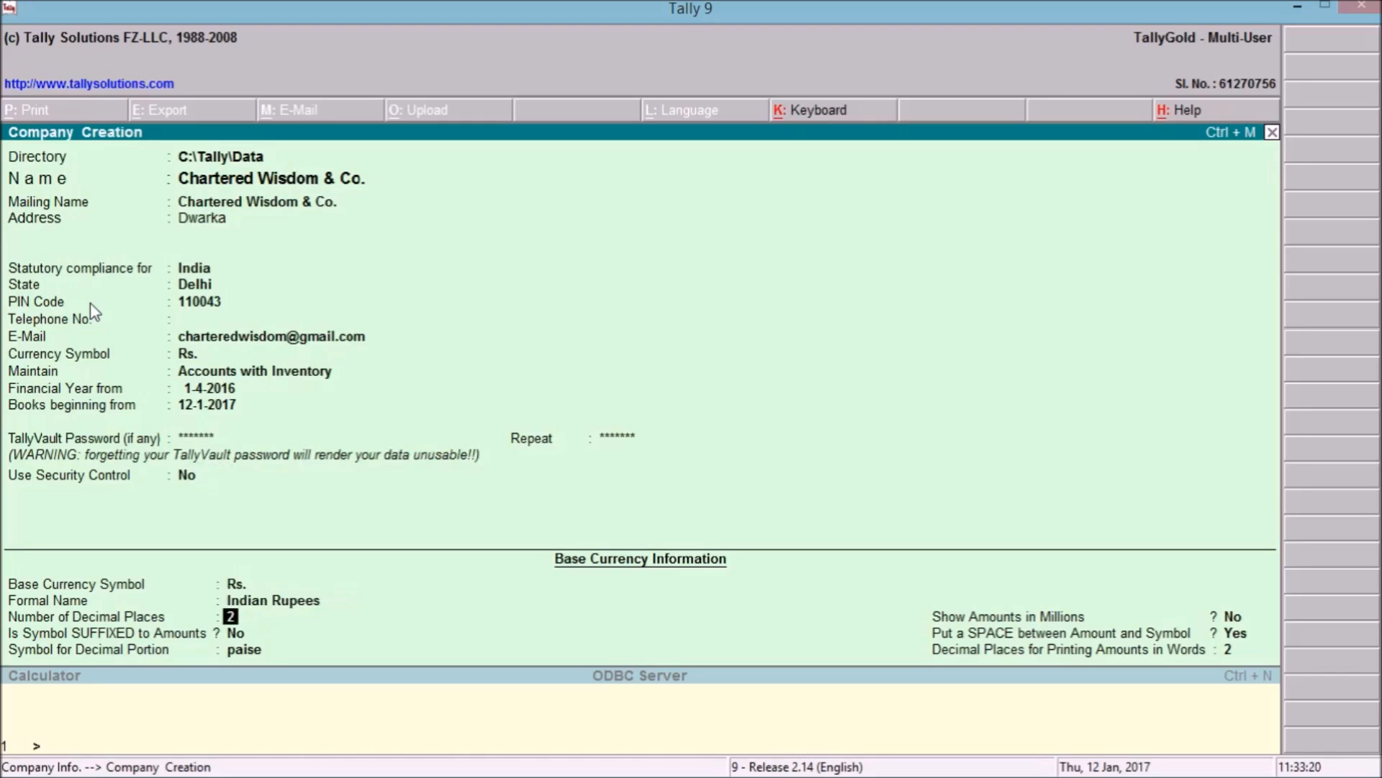
{"action": "key", "text": "Return"}
{"action": "key", "text": "Return"}
{"action": "key", "text": "Return"}
{"action": "type", "text": "*"}
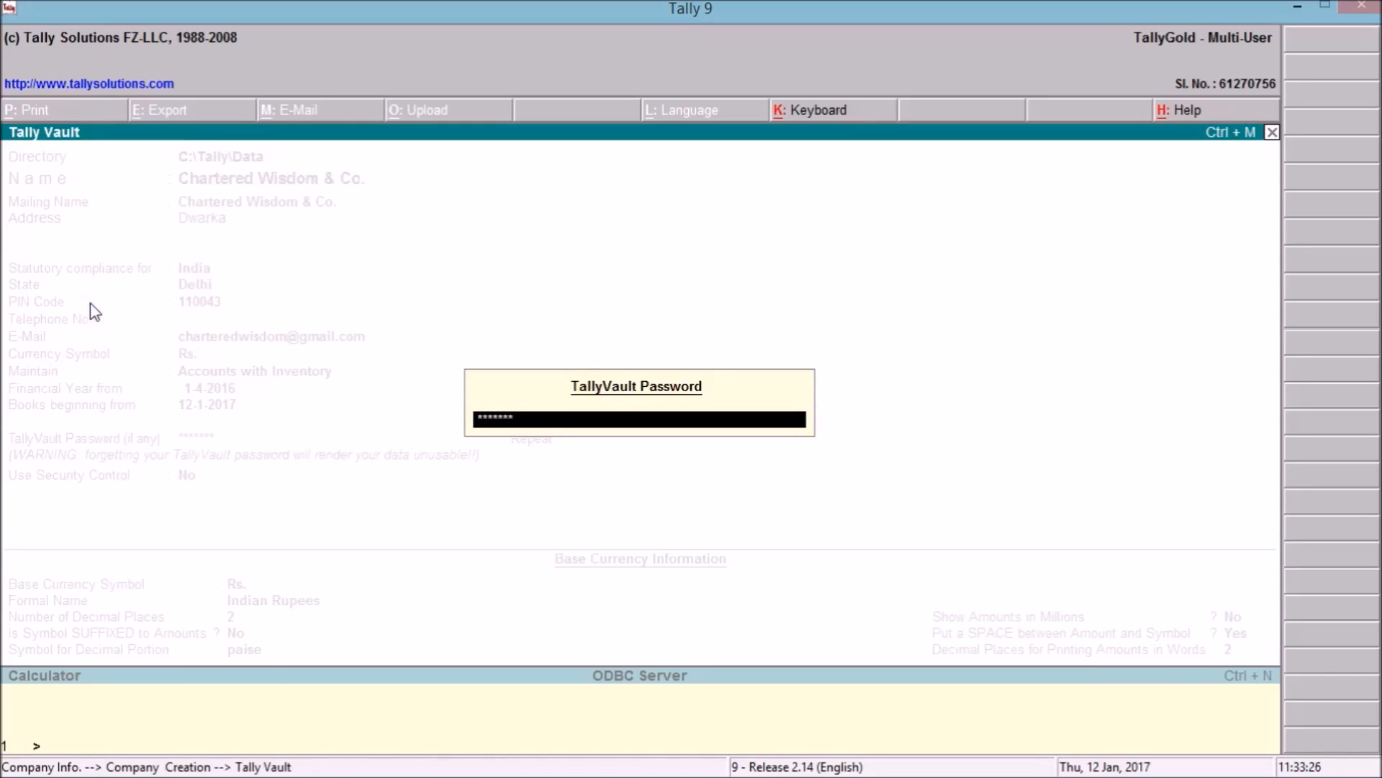
Confirm the vault password to create Chartered Wisdom & Co., then minimize Tally.
{"action": "key", "text": "Return"}
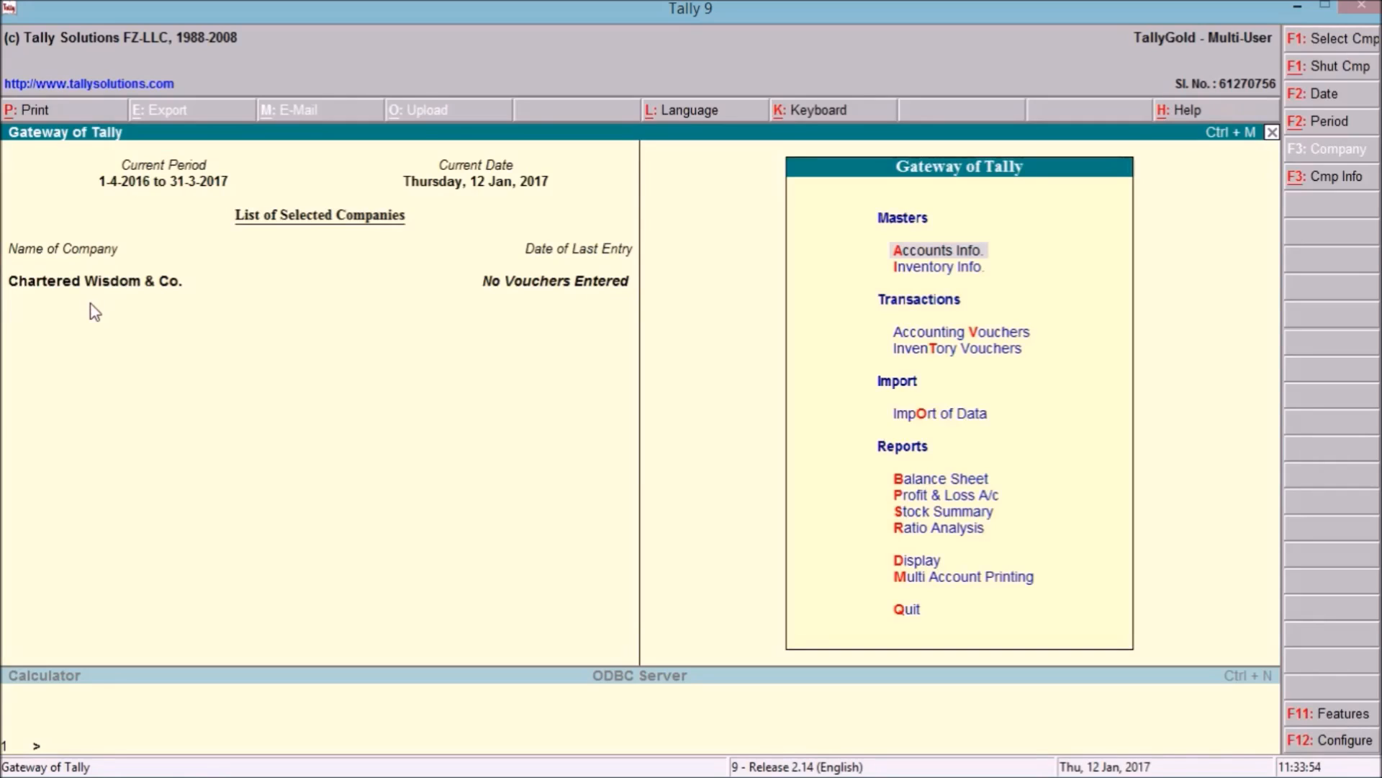
{"action": "key", "text": "Down"}
{"action": "key", "text": "Down"}
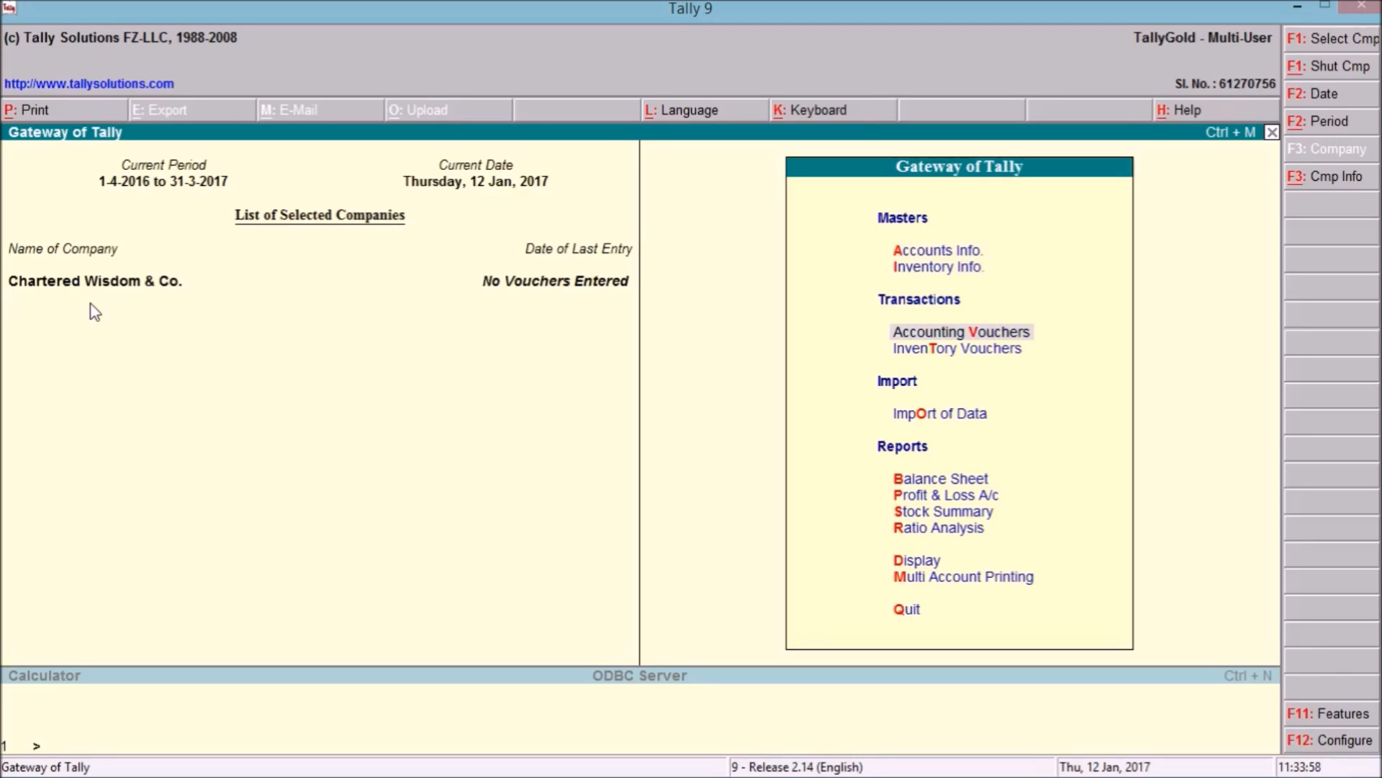
{"action": "left_click", "coordinate": [1302, 6]}
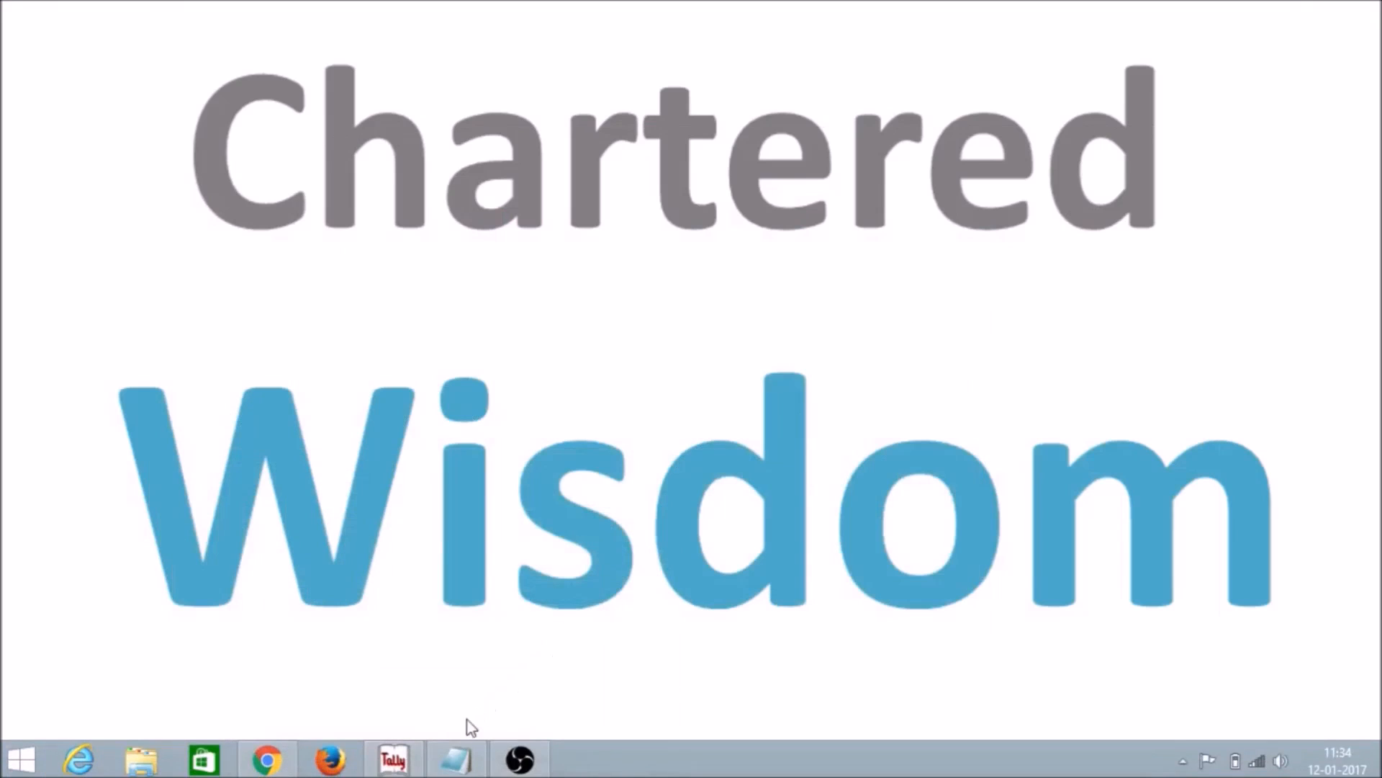
Review the cash deposit Contra line in the Notepad bank statement, then return to Tally.
{"action": "left_click", "coordinate": [455, 760]}
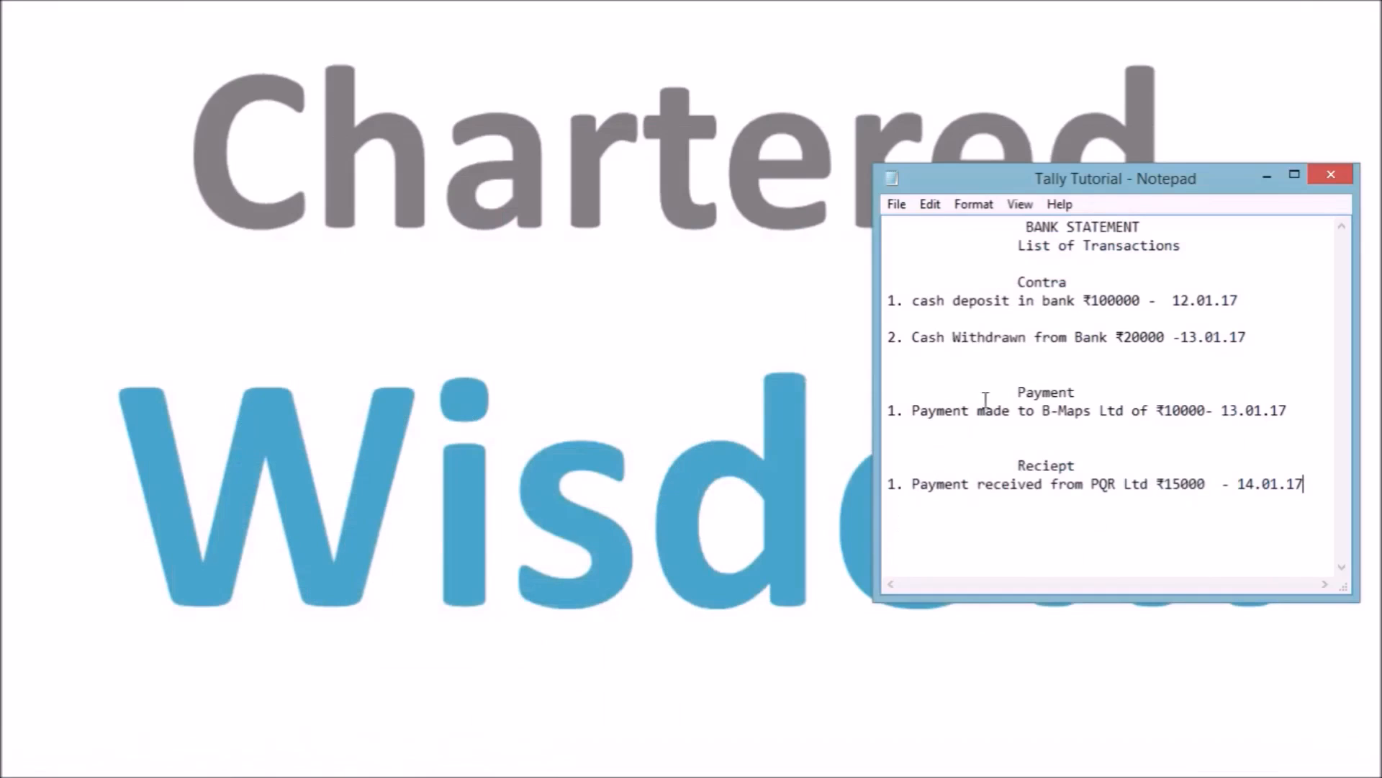
{"action": "left_click_drag", "start_coordinate": [914, 303], "coordinate": [1258, 298]}
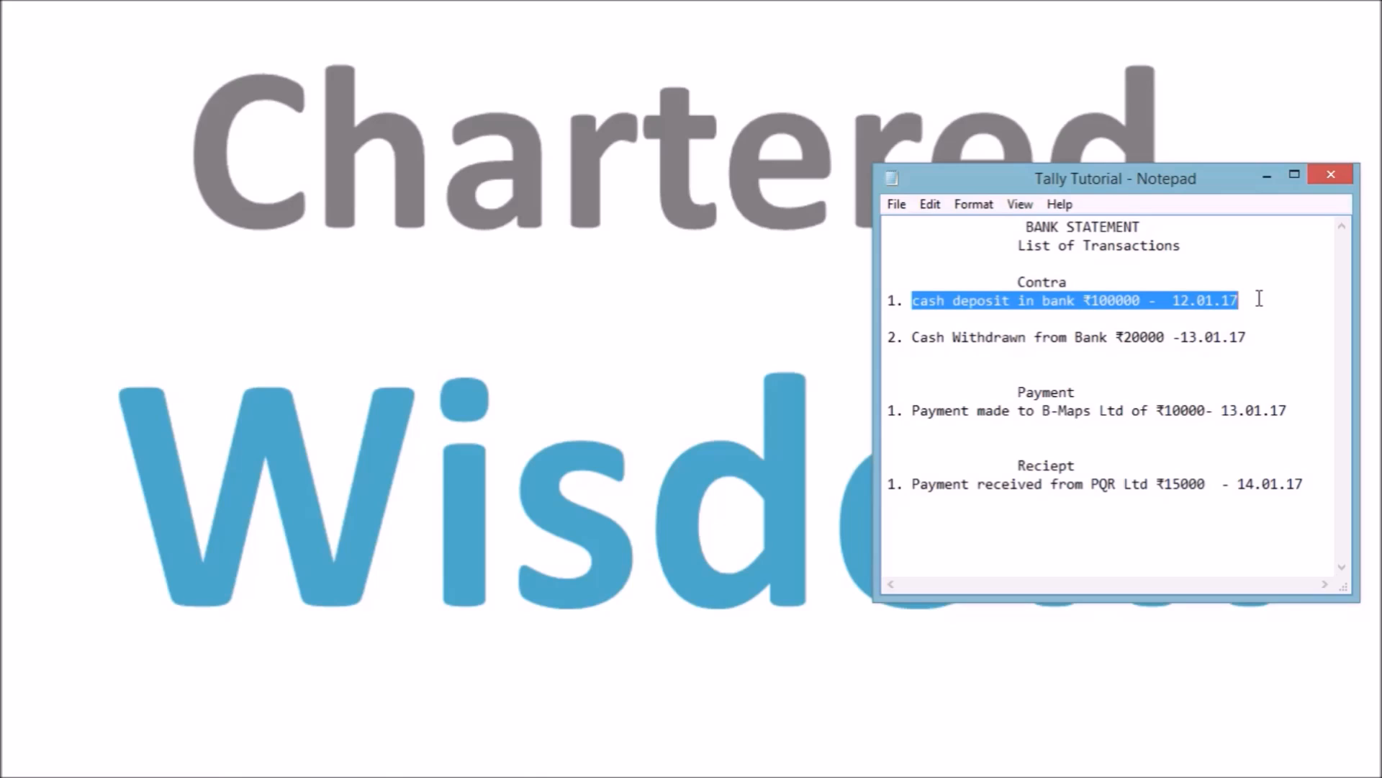
{"action": "double_click", "coordinate": [1032, 280]}
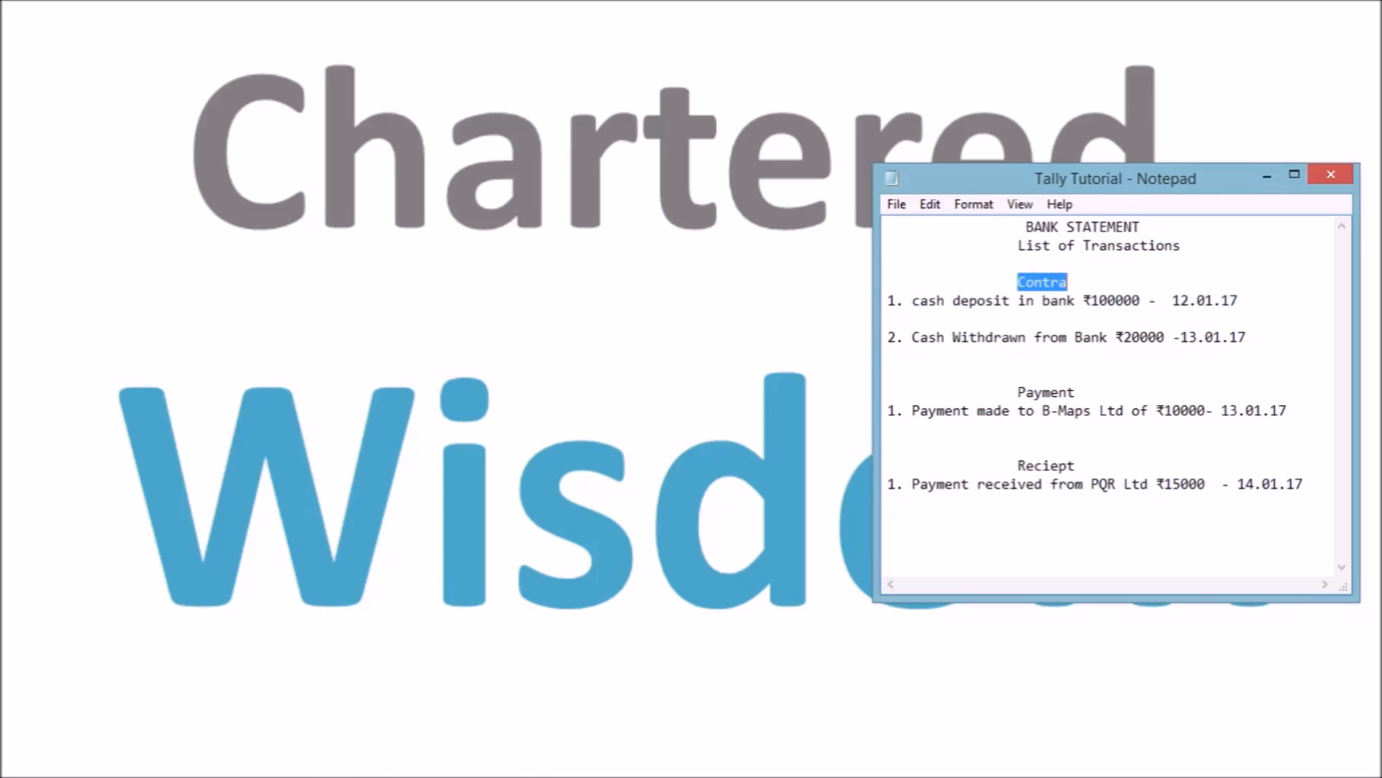
{"action": "mouse_move", "coordinate": [394, 776]}
{"action": "left_click", "coordinate": [380, 770]}
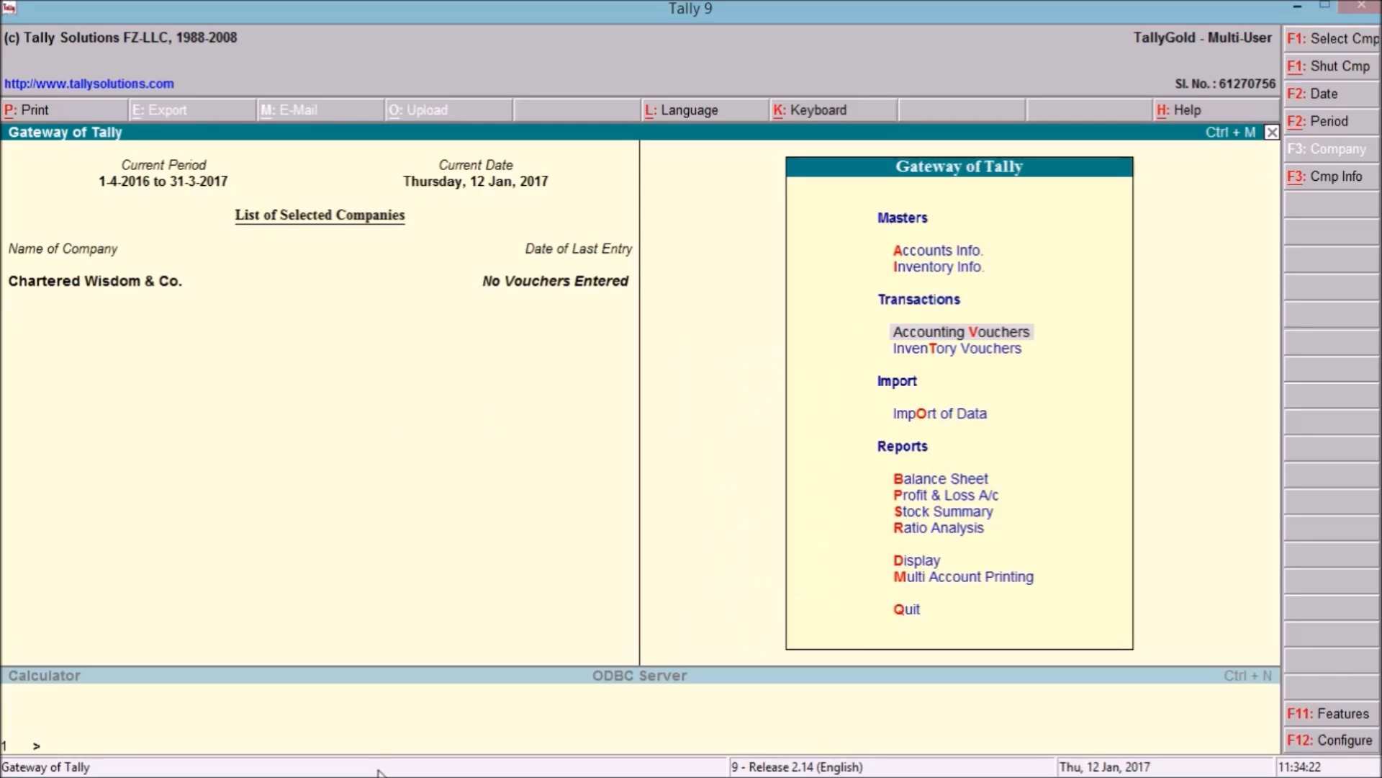
Start a Contra voucher crediting Cash 1,00,000 and begin a new debit-side ledger.
{"action": "key", "text": "Return"}
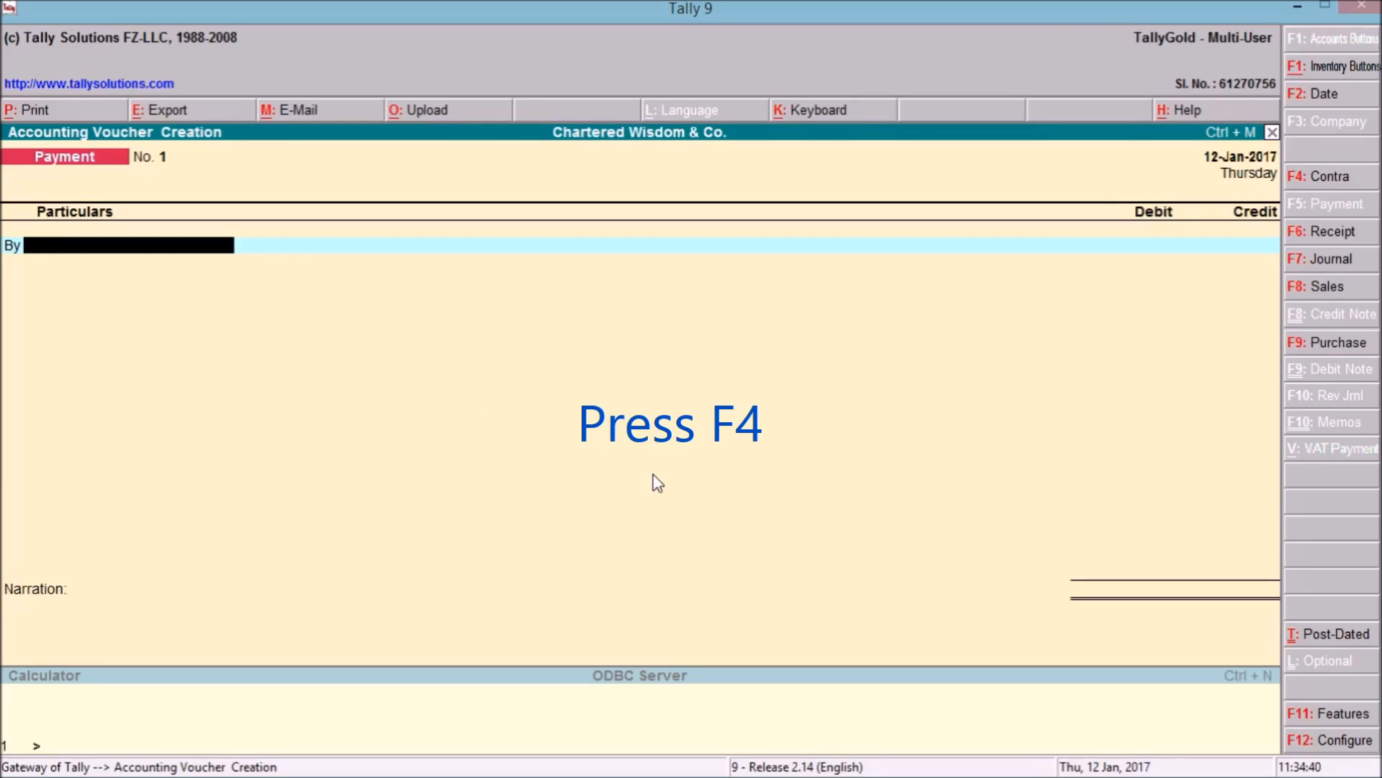
{"action": "key", "text": "F4"}
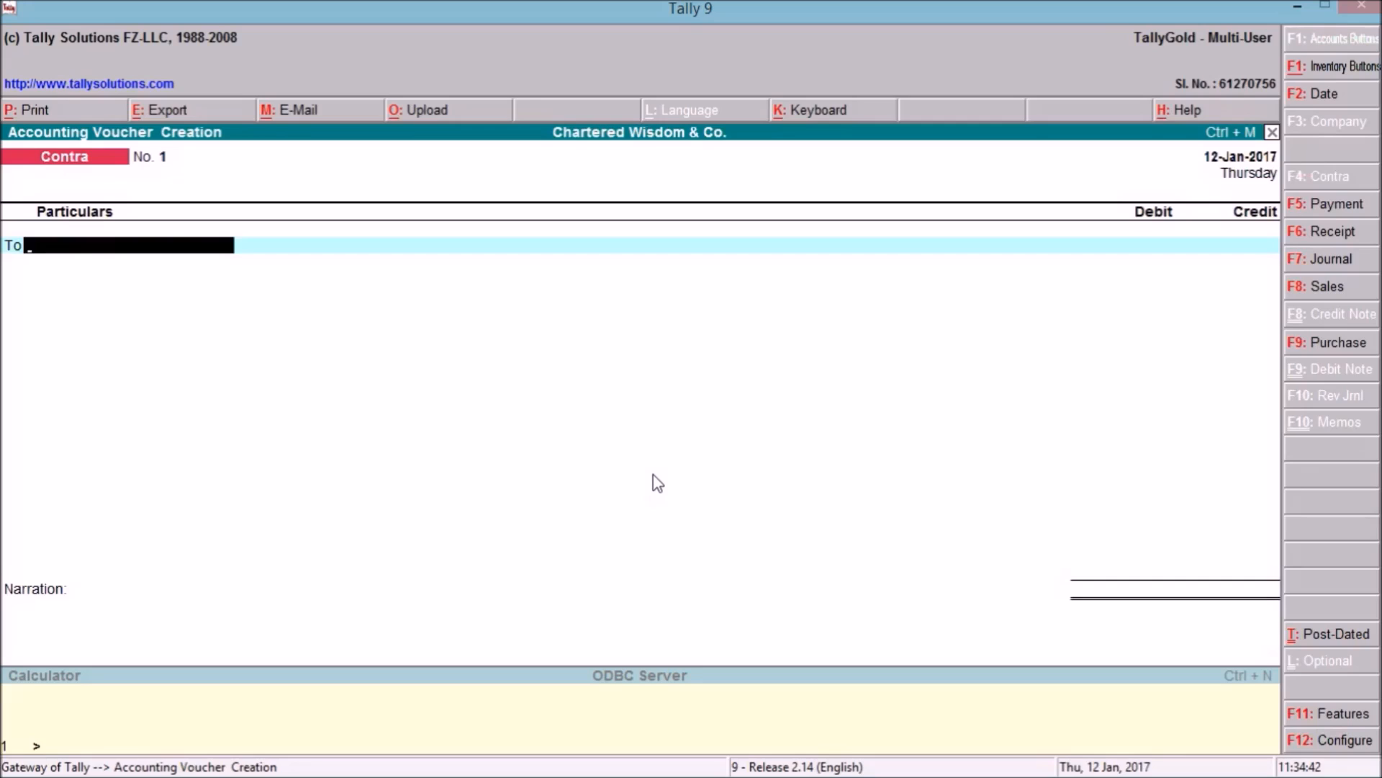
{"action": "type", "text": "C"}
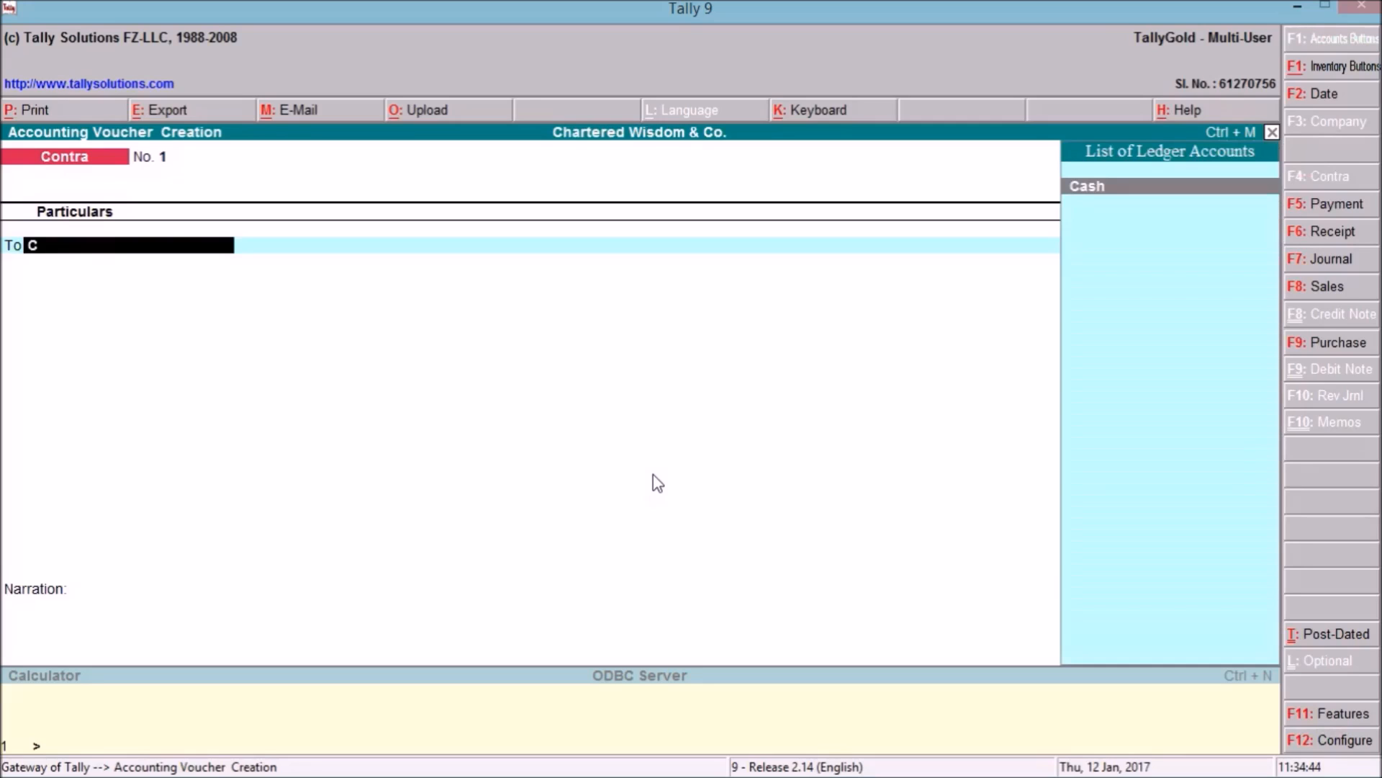
{"action": "key", "text": "Return"}
{"action": "type", "text": "100000"}
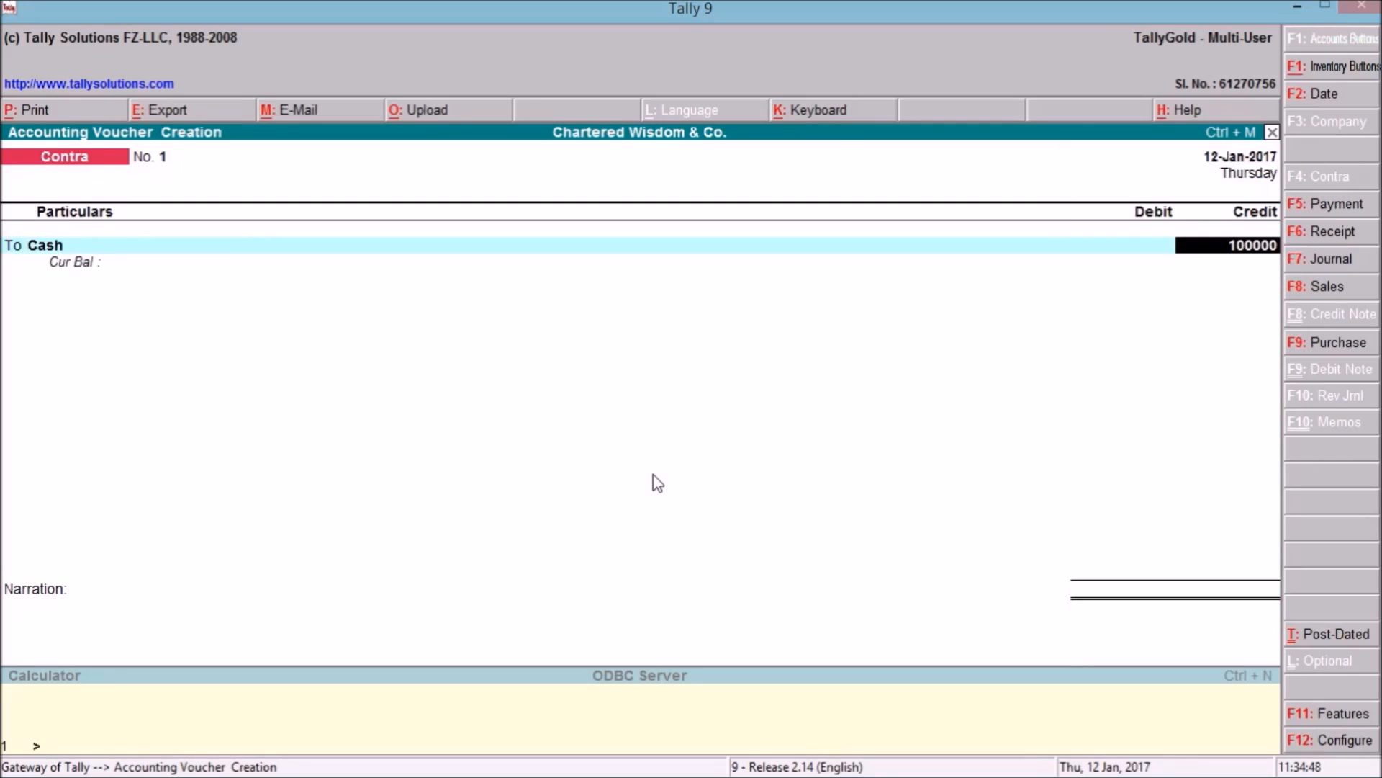
{"action": "key", "text": "Return"}
{"action": "key", "text": "Return"}
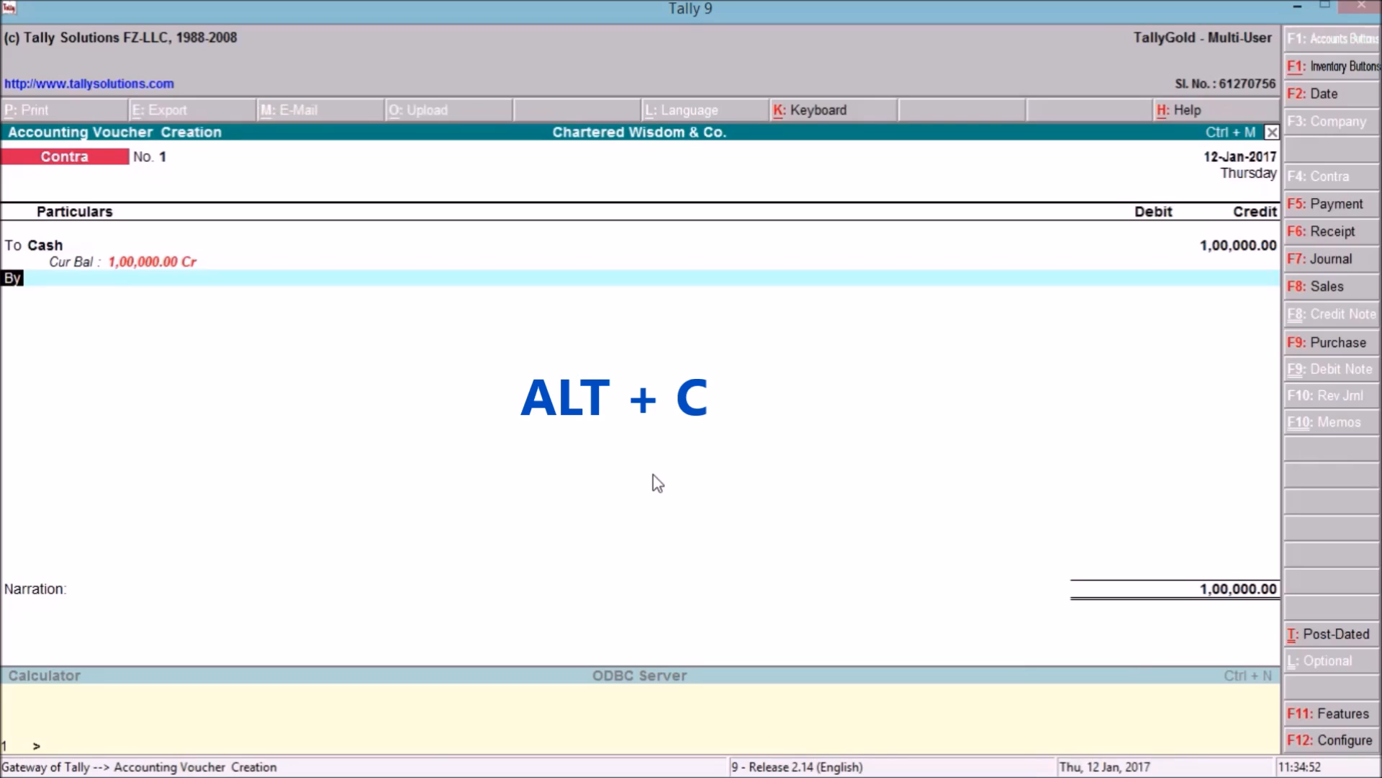
{"action": "key", "text": "Return"}
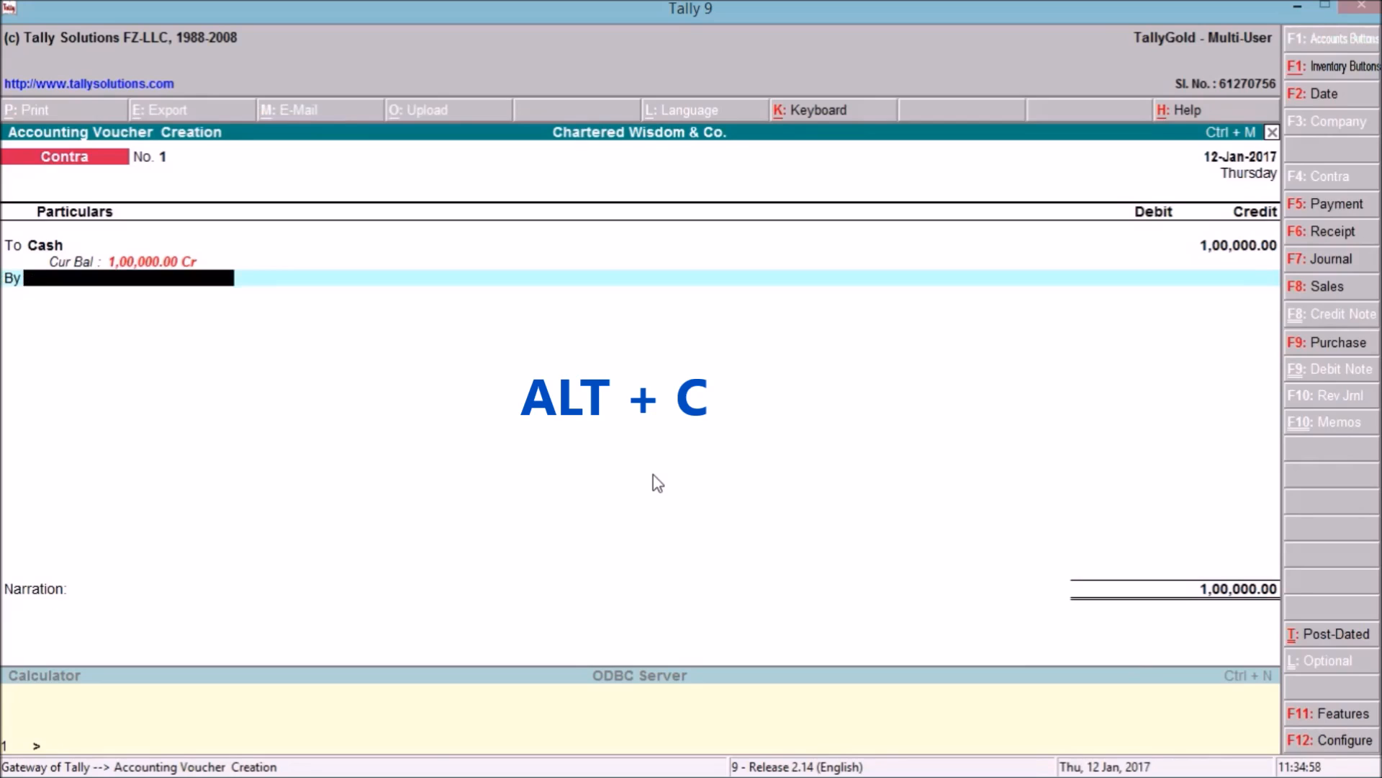
{"action": "key", "text": "alt+c"}
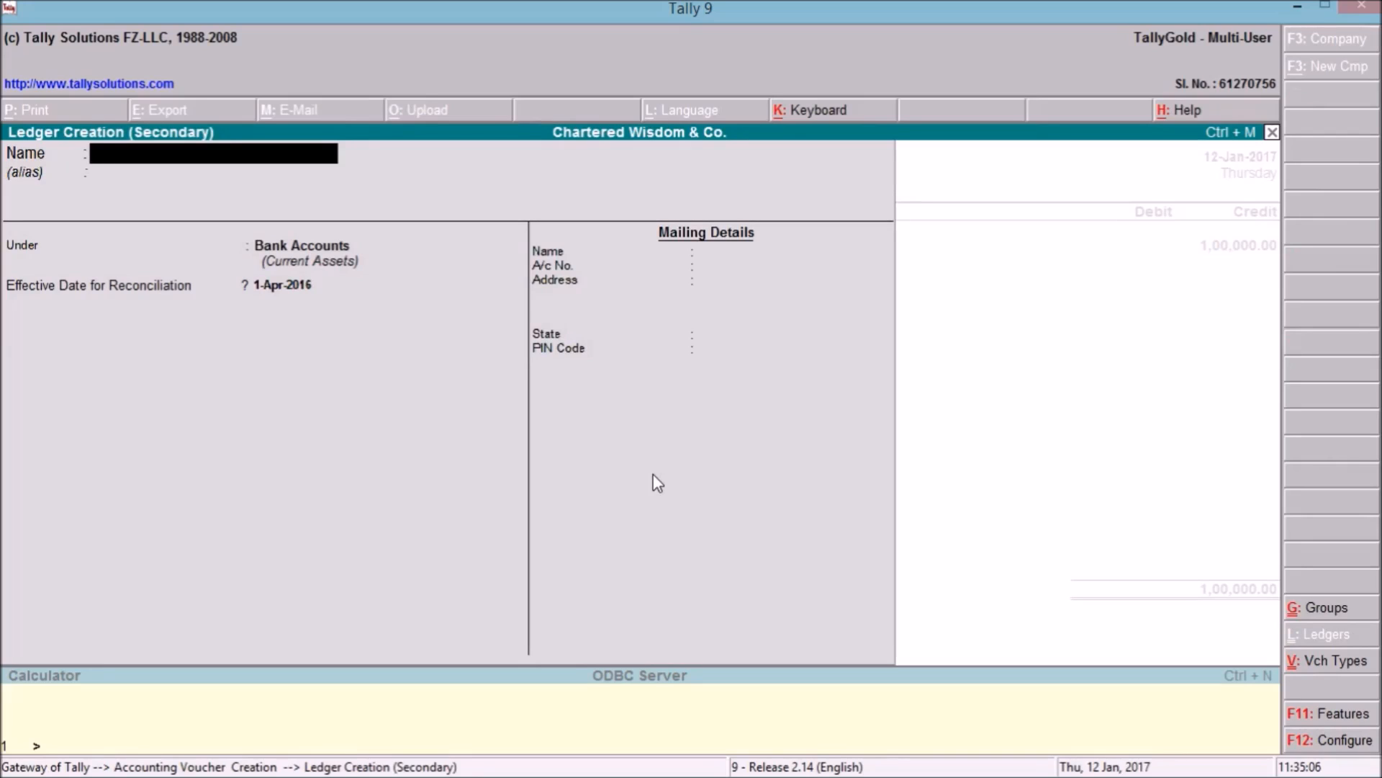
Create ledger 'SBI A/c' under Bank Accounts and place it on the voucher's debit side.
{"action": "type", "text": "SBI A/c"}
{"action": "key", "text": "Return"}
{"action": "key", "text": "Return"}
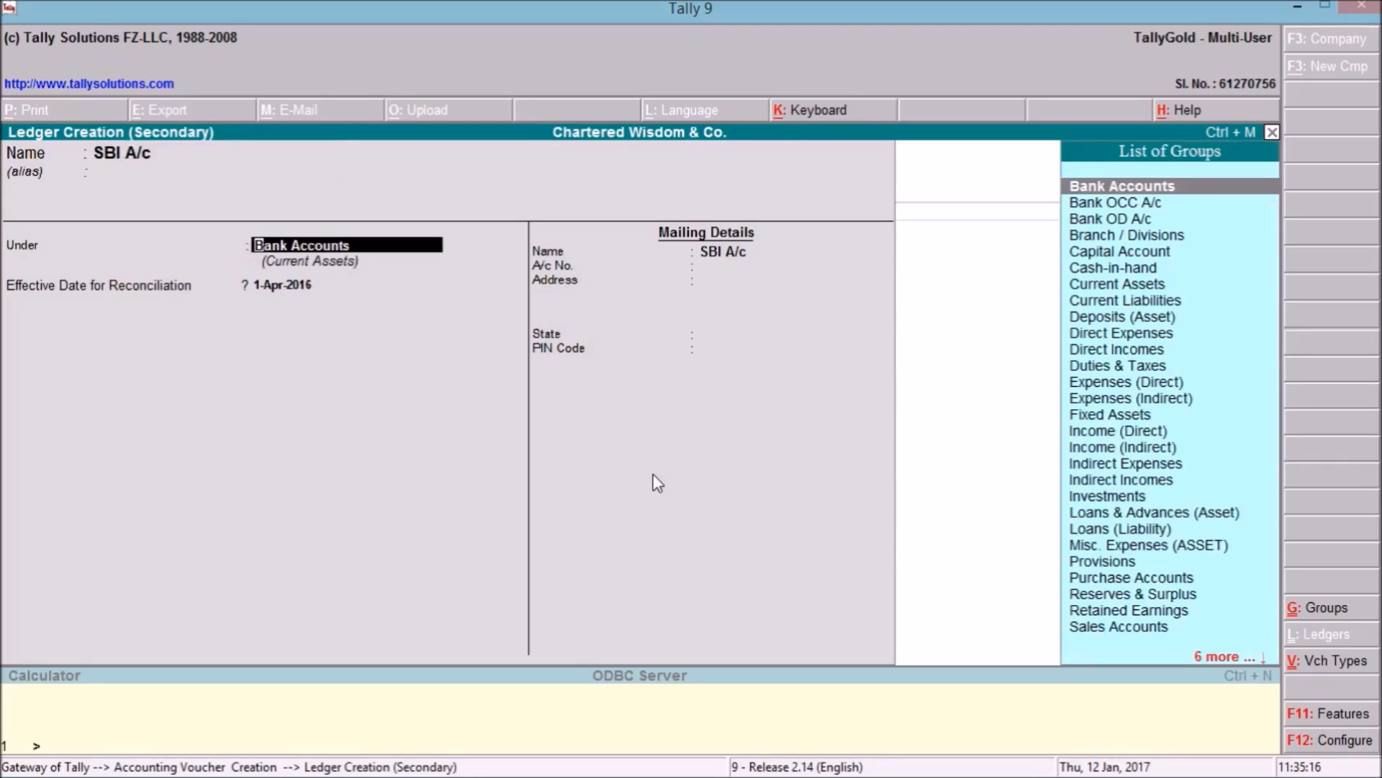
{"action": "key", "text": "Down"}
{"action": "key", "text": "Down"}
{"action": "key", "text": "Down"}
{"action": "key", "text": "Down"}
{"action": "key", "text": "Up"}
{"action": "key", "text": "Up"}
{"action": "key", "text": "Up"}
{"action": "key", "text": "Up"}
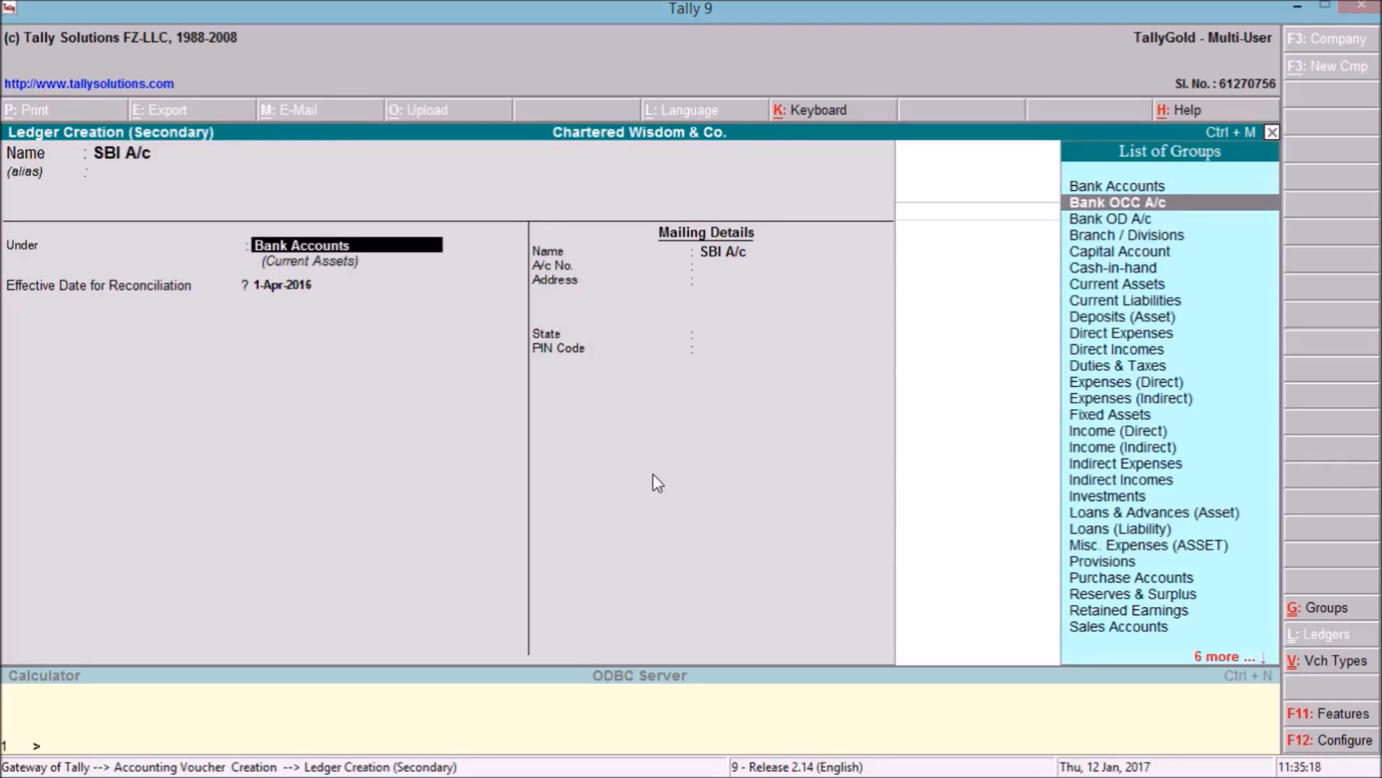
{"action": "key", "text": "Return"}
{"action": "key", "text": "Return"}
{"action": "key", "text": "Return"}
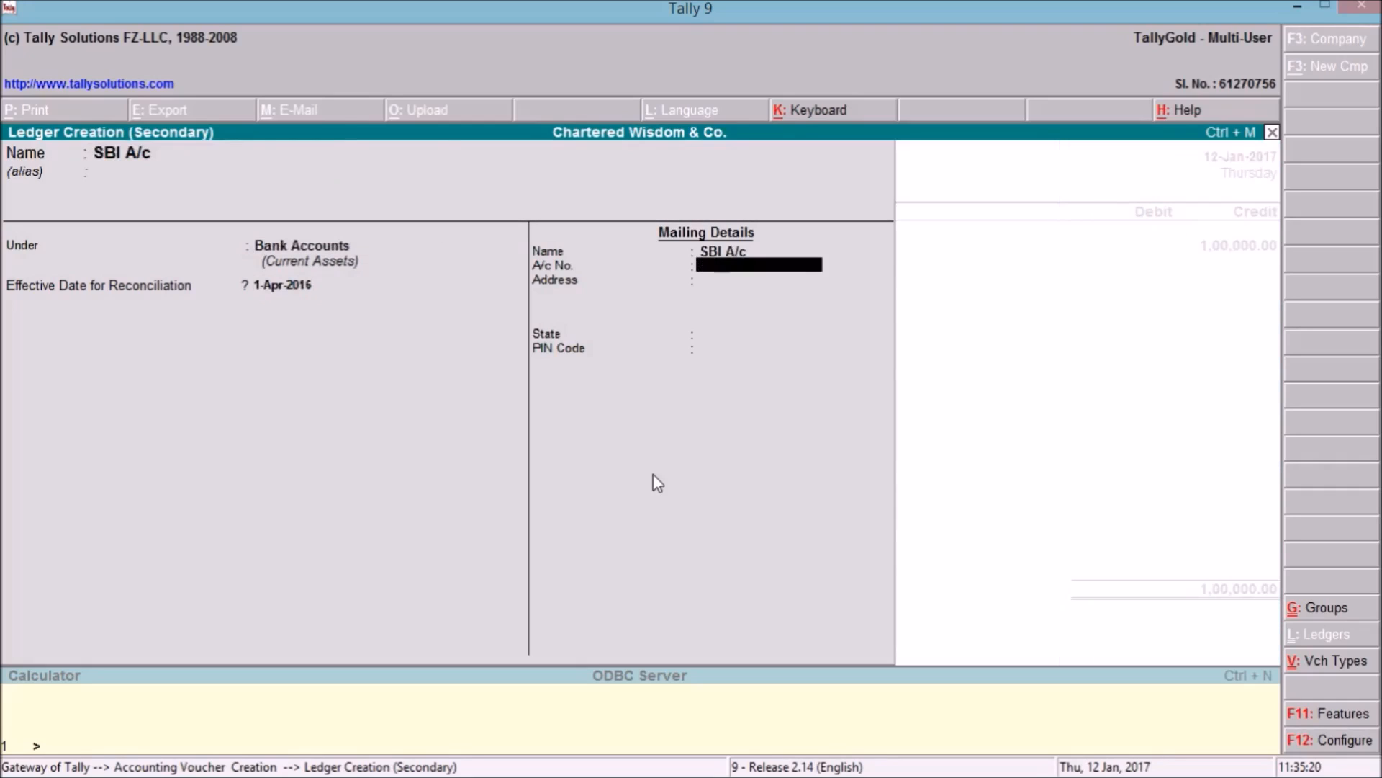
{"action": "key", "text": "Return"}
{"action": "key", "text": "Return"}
{"action": "key", "text": "Return"}
{"action": "key", "text": "Return"}
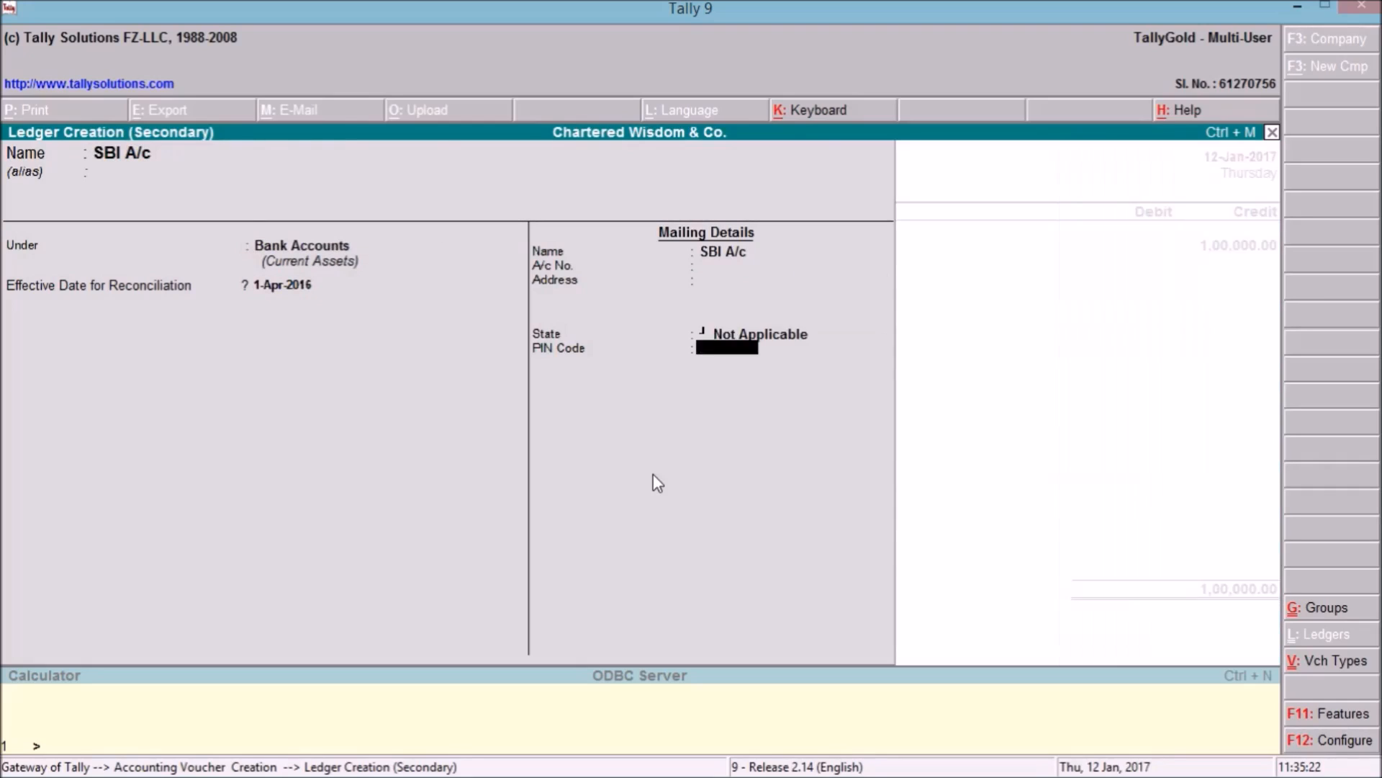
{"action": "key", "text": "Return"}
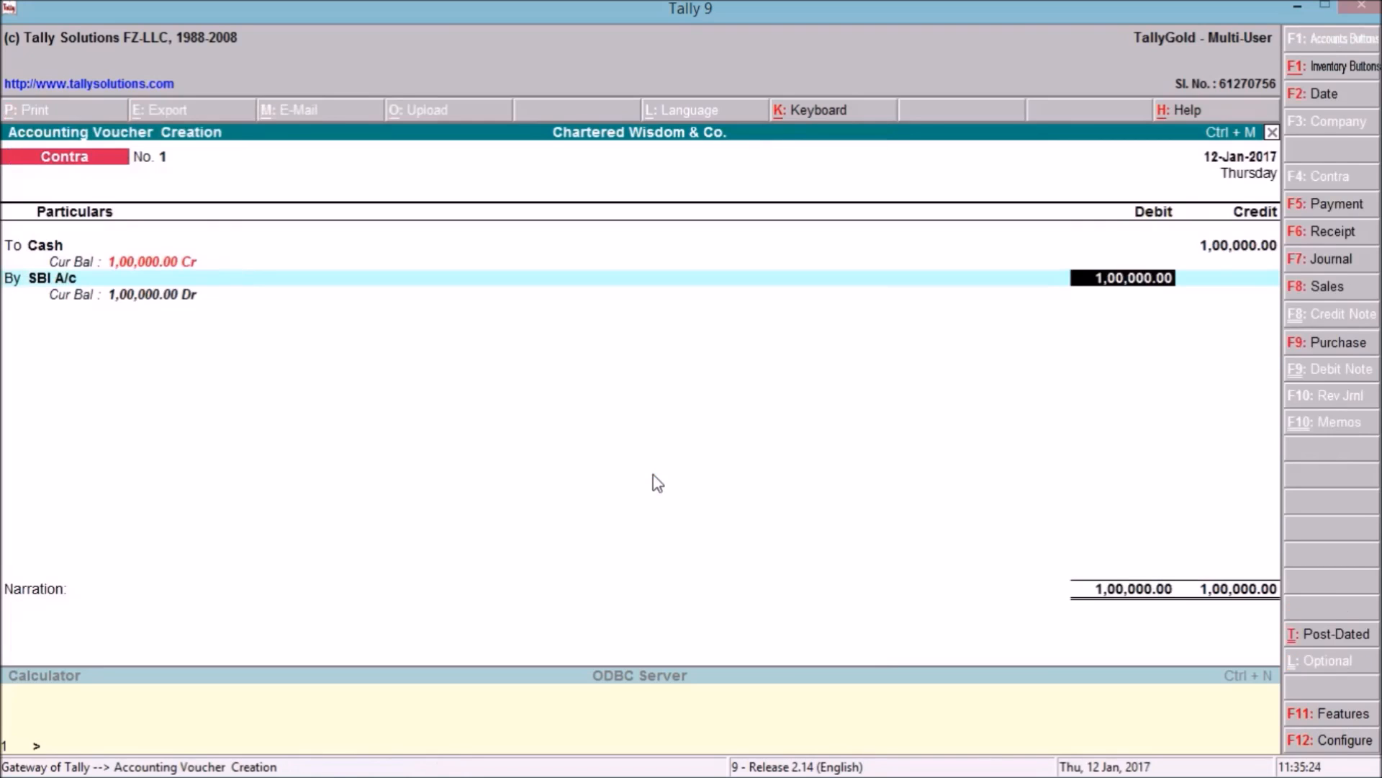
Debit SBI A/c 1,00,000, add narration 'being cash deposited in bank', and save the voucher.
{"action": "key", "text": "Return"}
{"action": "type", "text": "being cash deposited in bank"}
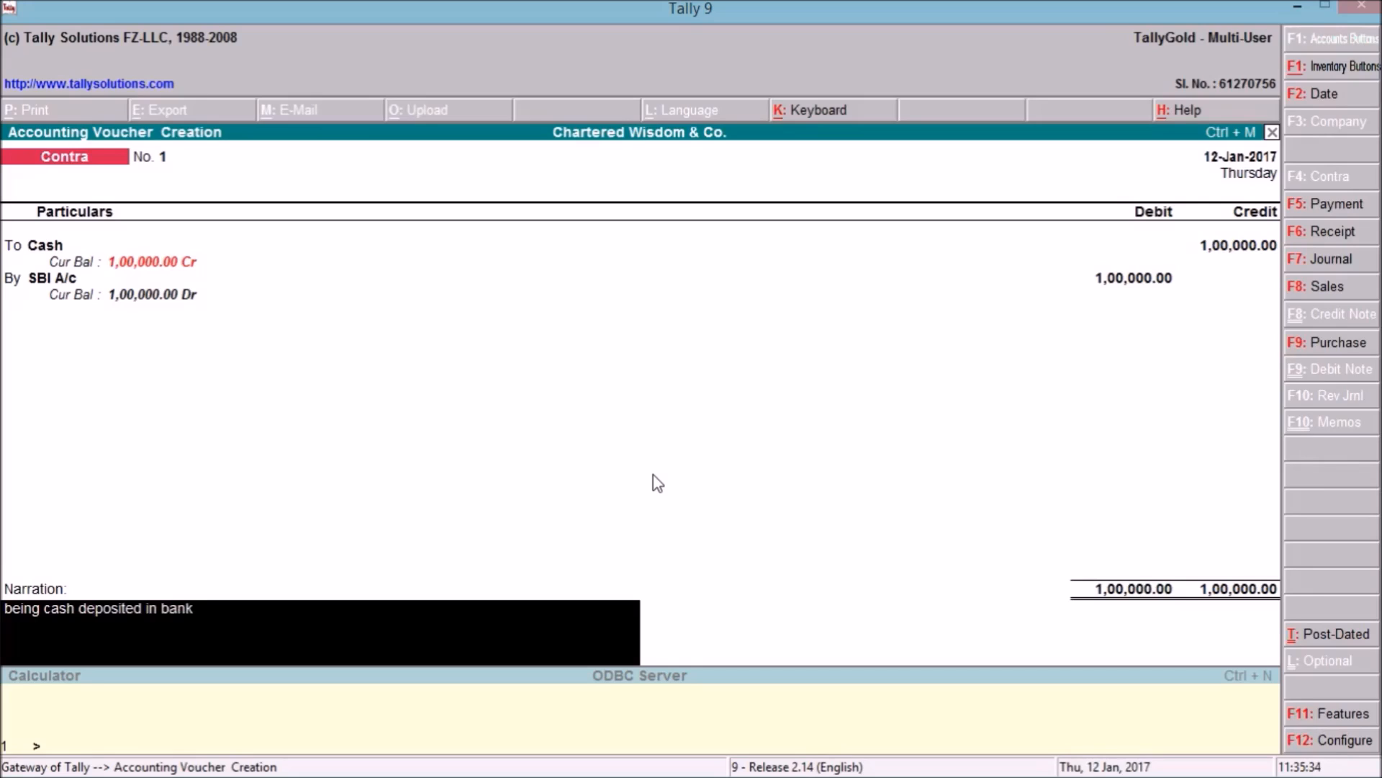
{"action": "key", "text": "Return"}
{"action": "key", "text": "Return"}
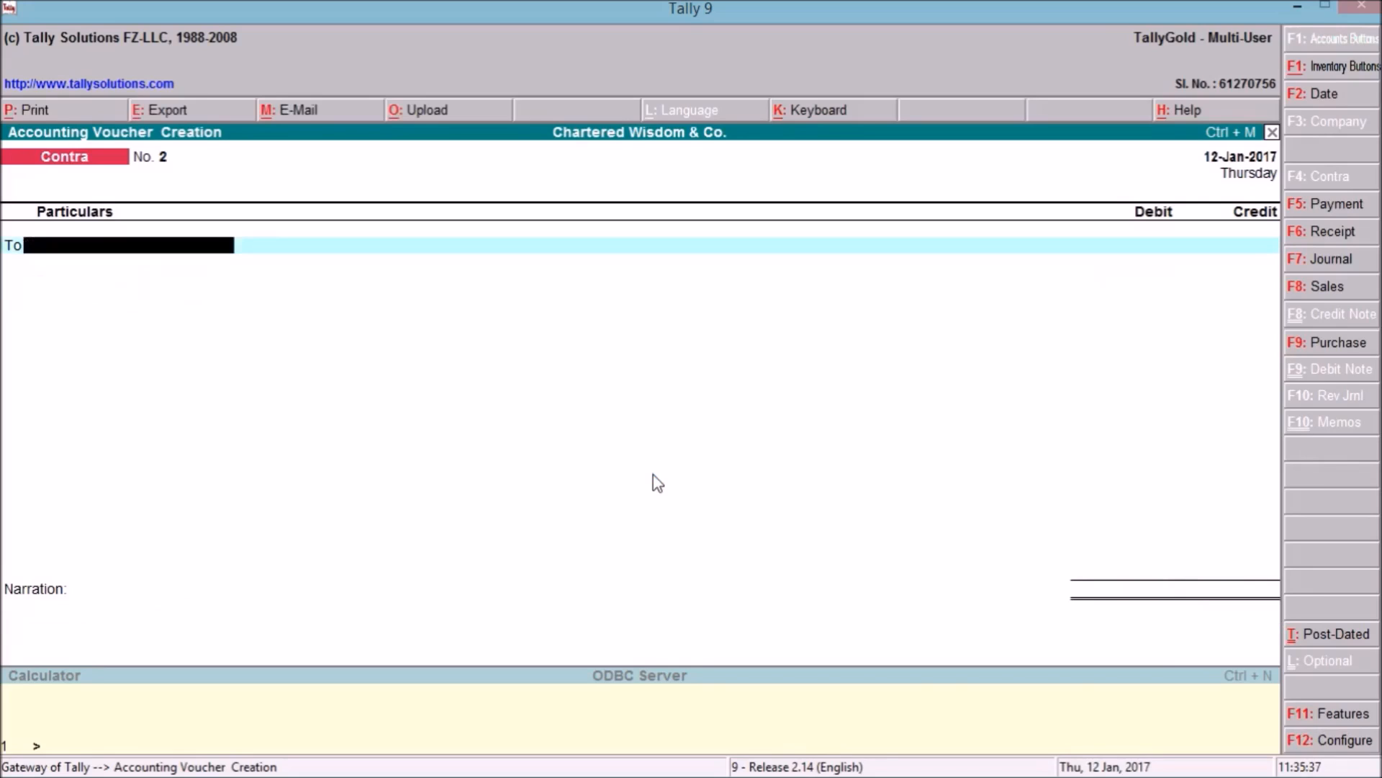
{"action": "key", "text": "Escape"}
{"action": "key", "text": "Return"}
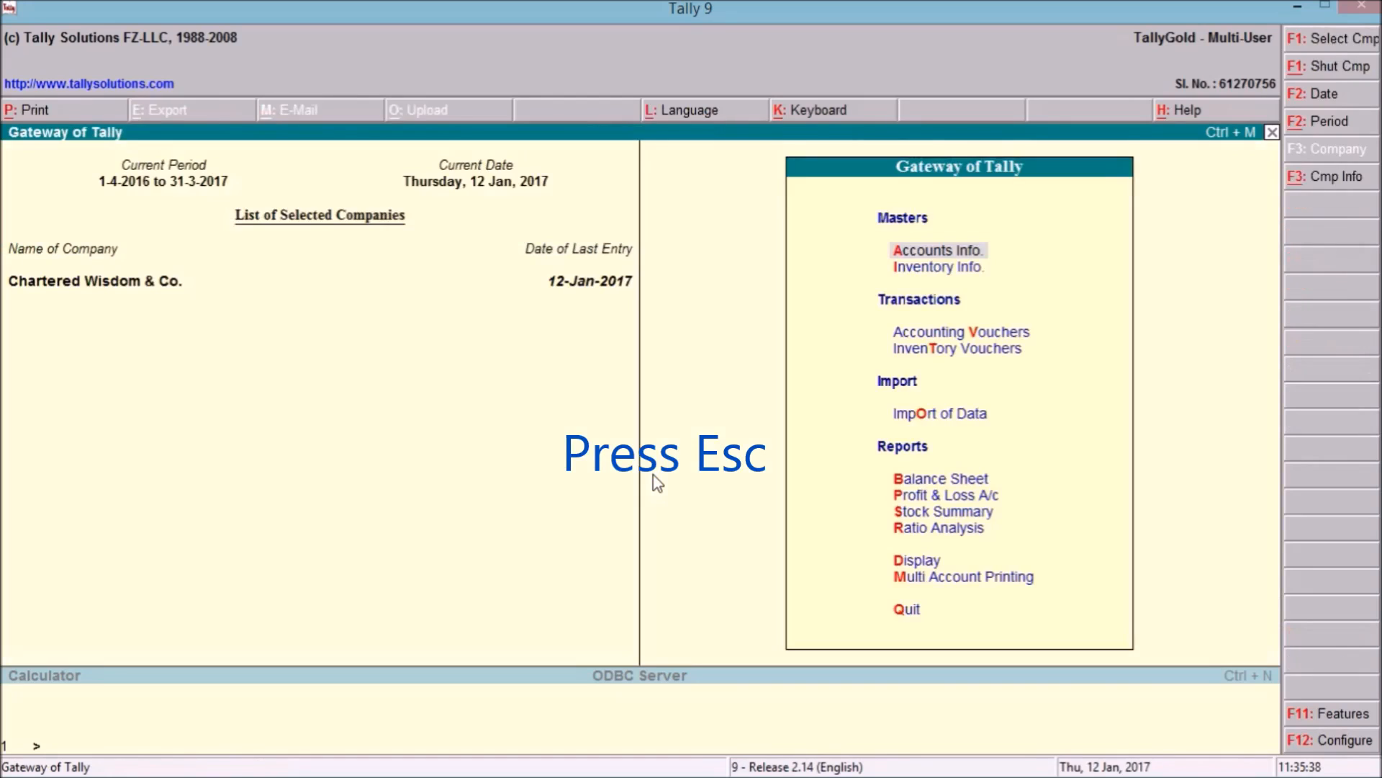
{"action": "key", "text": "Down"}
{"action": "key", "text": "Down"}
{"action": "key", "text": "Down"}
{"action": "key", "text": "Down"}
{"action": "key", "text": "Down"}
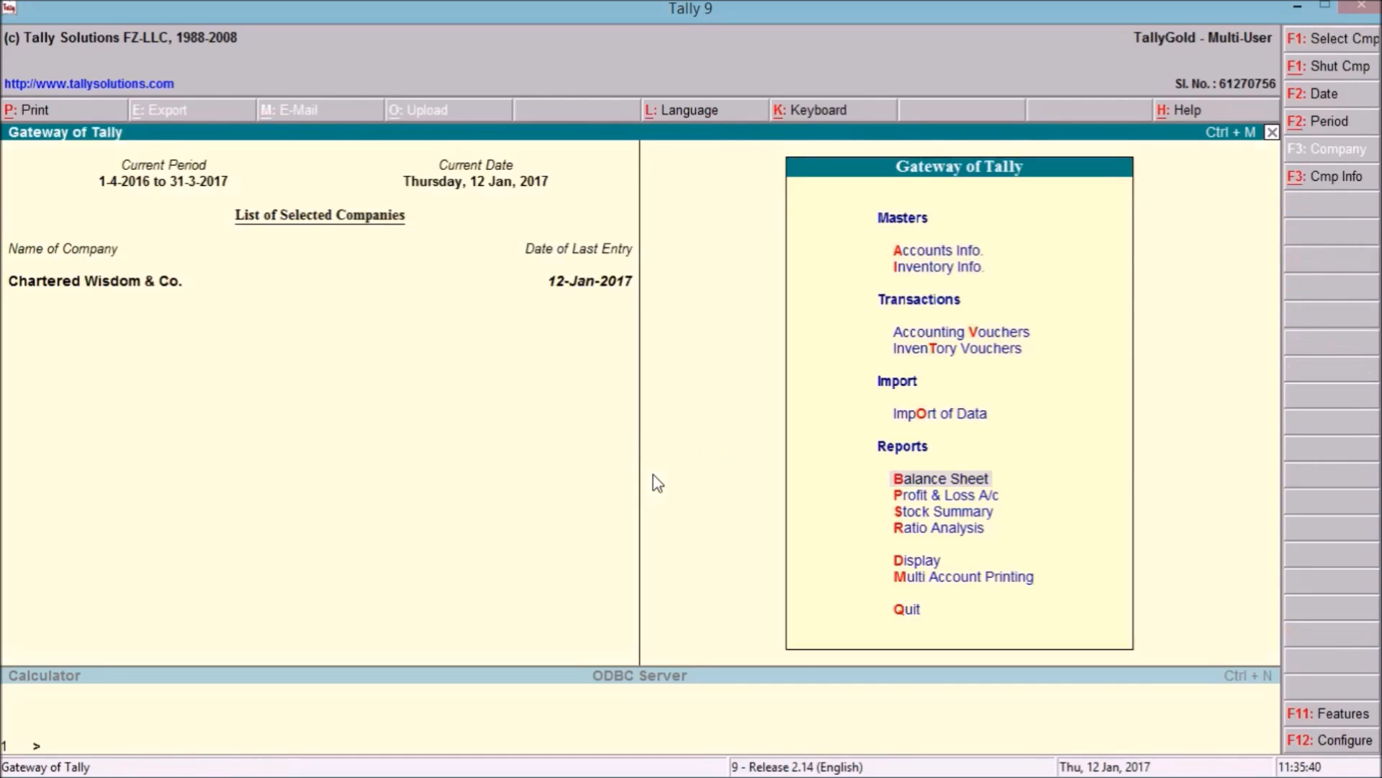
Drill from Balance Sheet through Current Assets and Bank Accounts to SBI A/c's January vouchers.
{"action": "key", "text": "Return"}
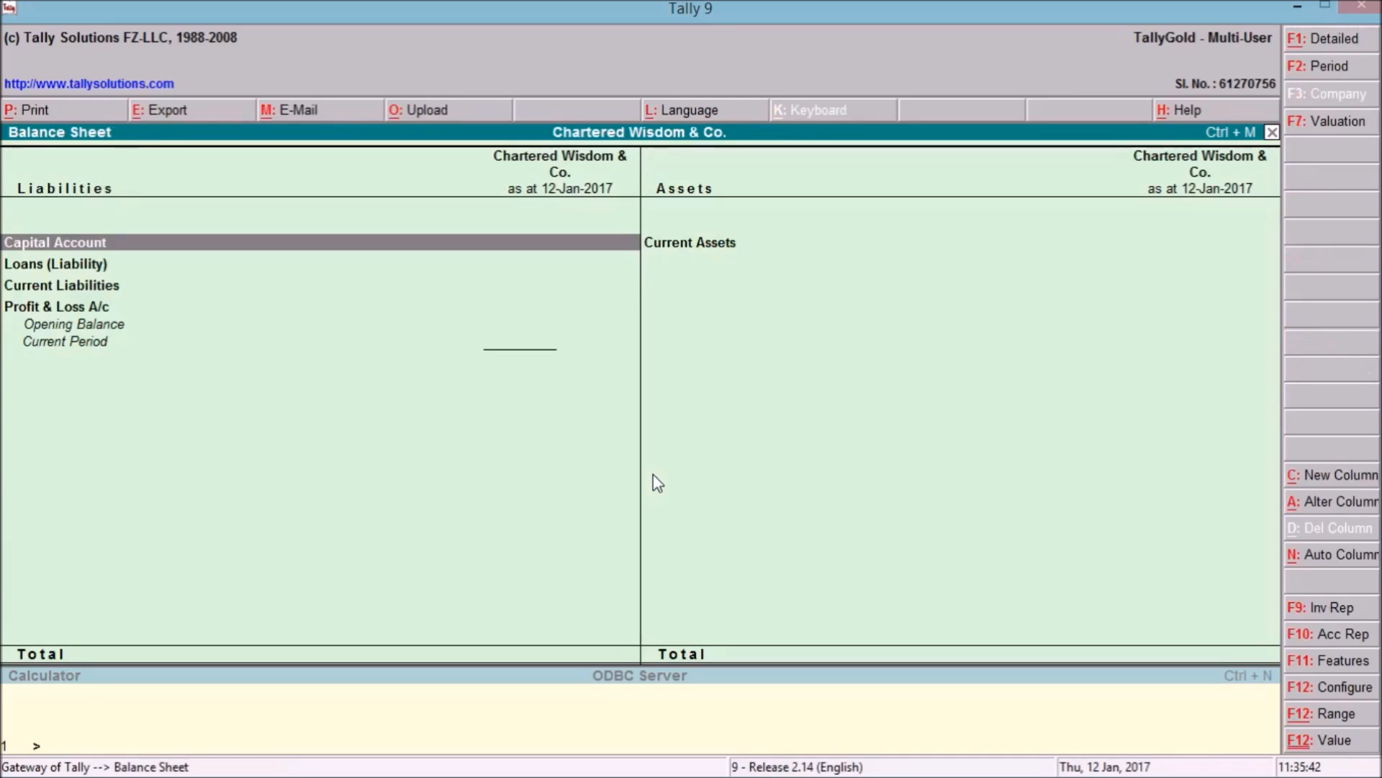
{"action": "key", "text": "Right"}
{"action": "key", "text": "Return"}
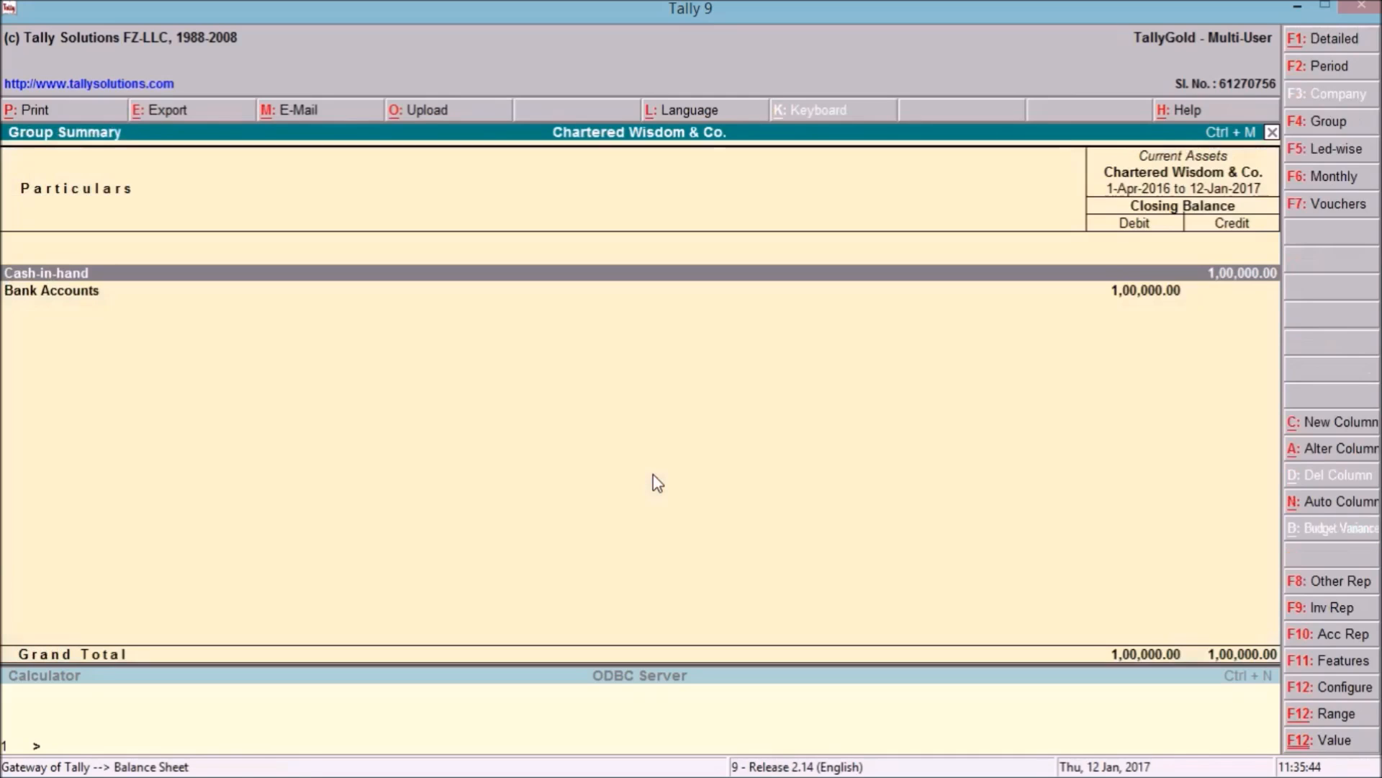
{"action": "key", "text": "Down"}
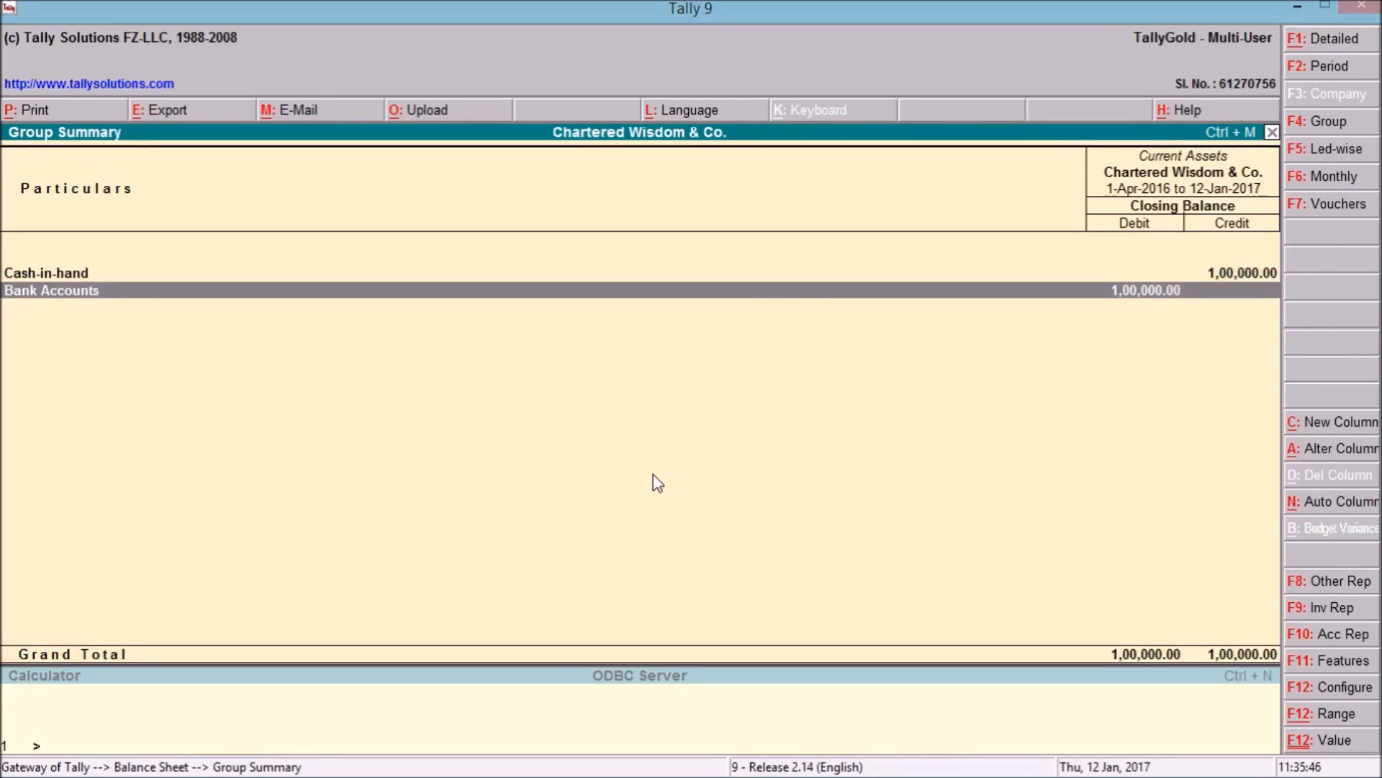
{"action": "key", "text": "Return"}
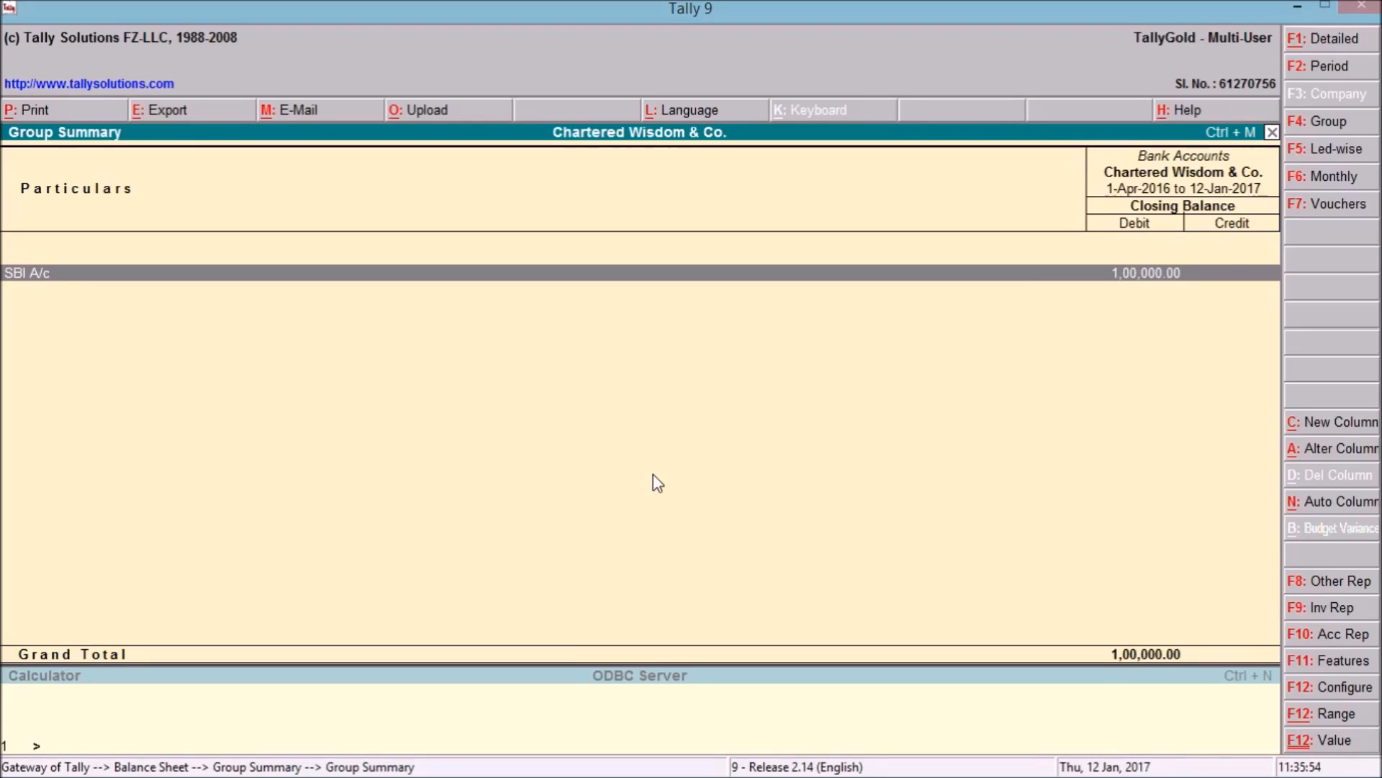
{"action": "key", "text": "Return"}
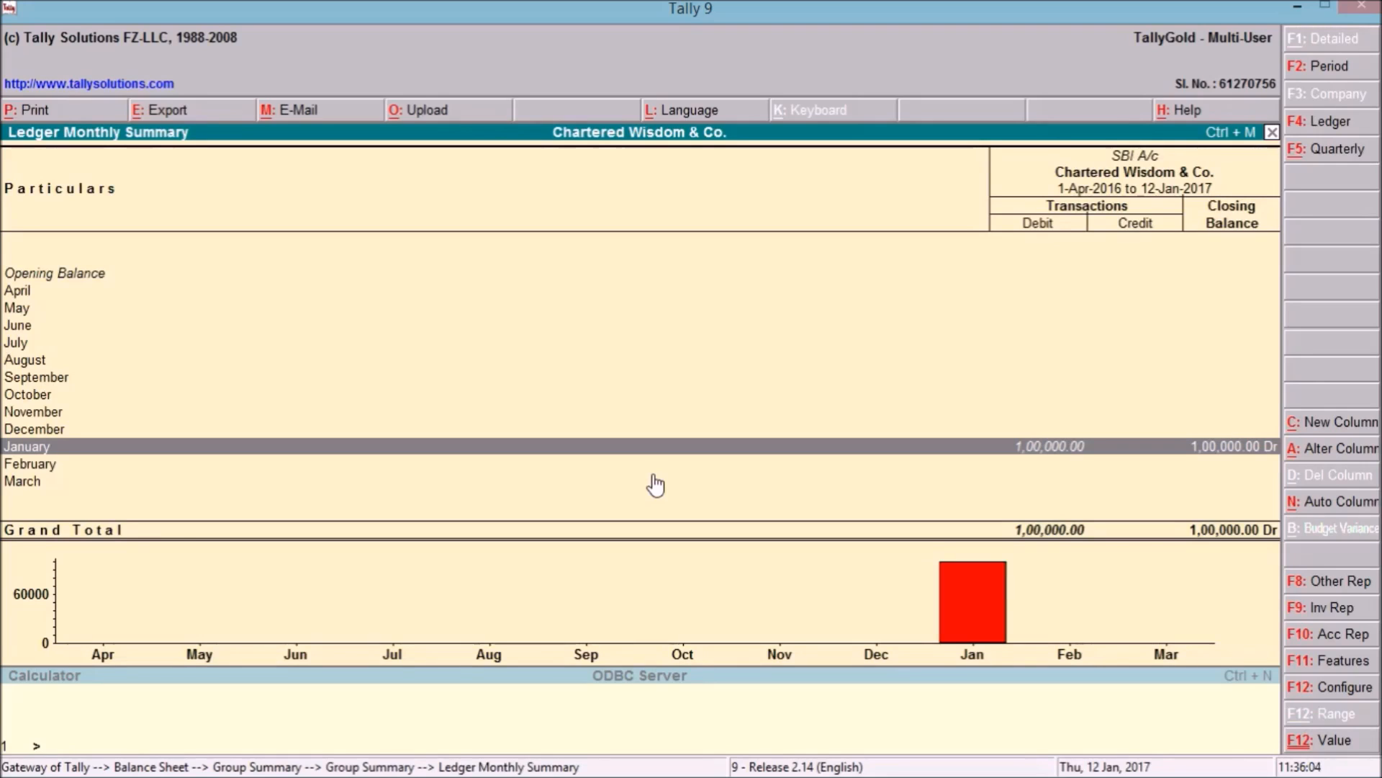
{"action": "key", "text": "Return"}
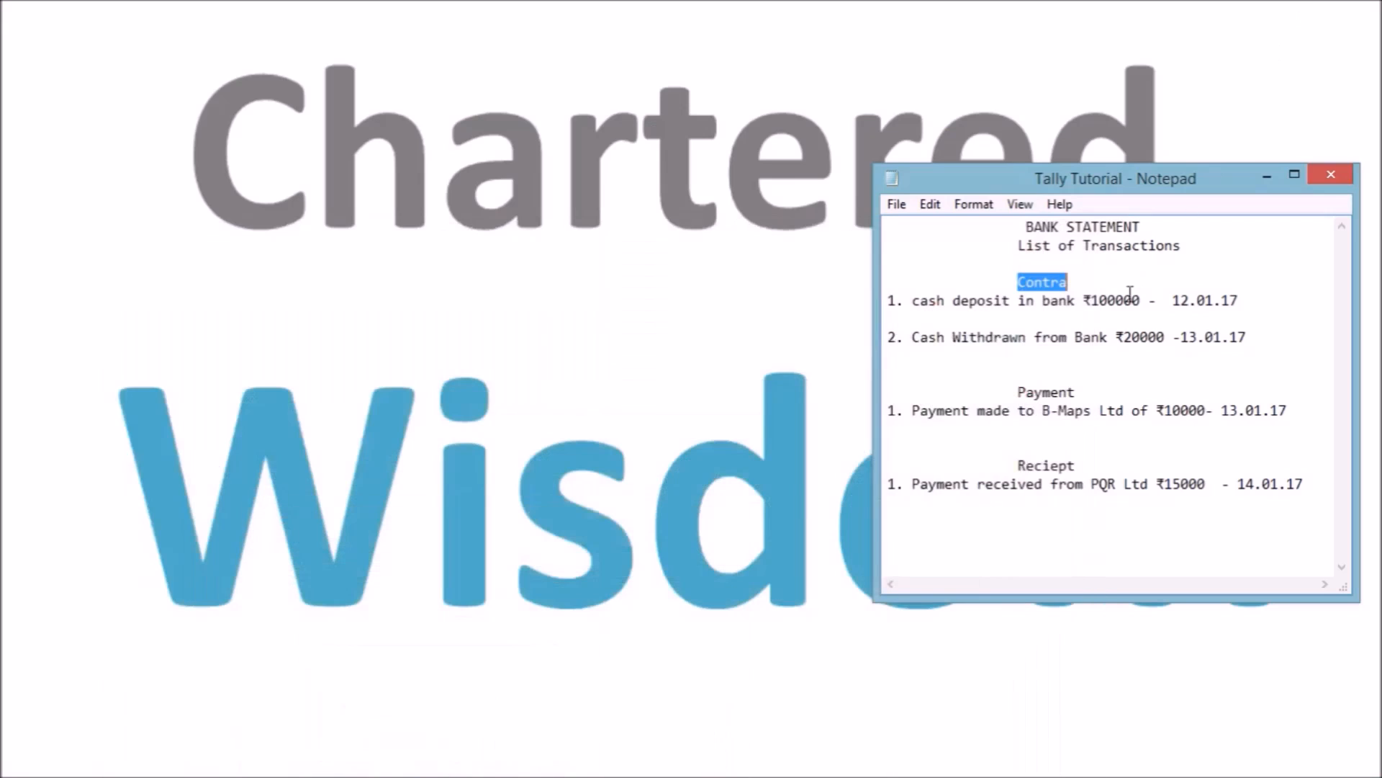
Check the cash withdrawal entry in the Notepad statement, then return to the SBI A/c vouchers.
{"action": "left_click", "coordinate": [913, 347]}
{"action": "left_click", "coordinate": [396, 763]}
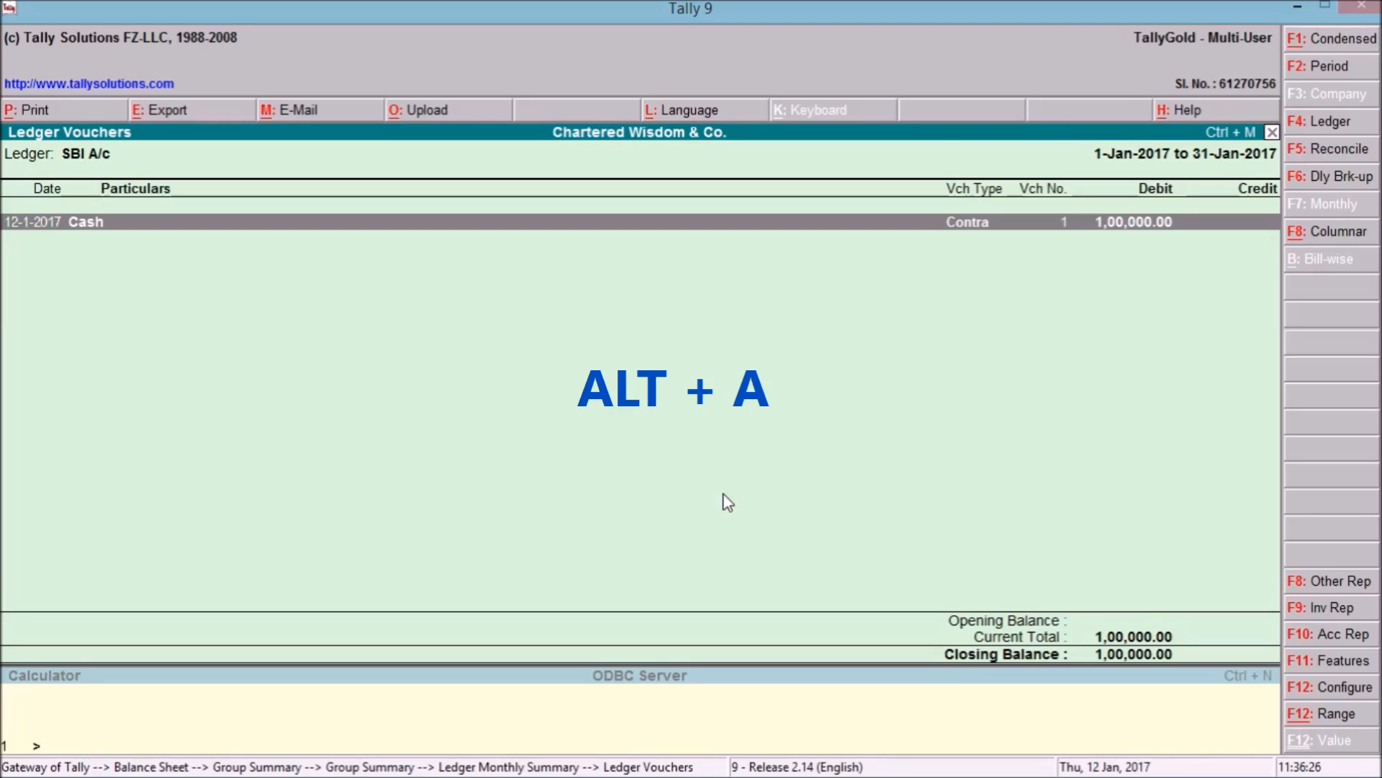
Start a new contra voucher dated 13-Jan-2017.
{"action": "key", "text": "alt+a"}
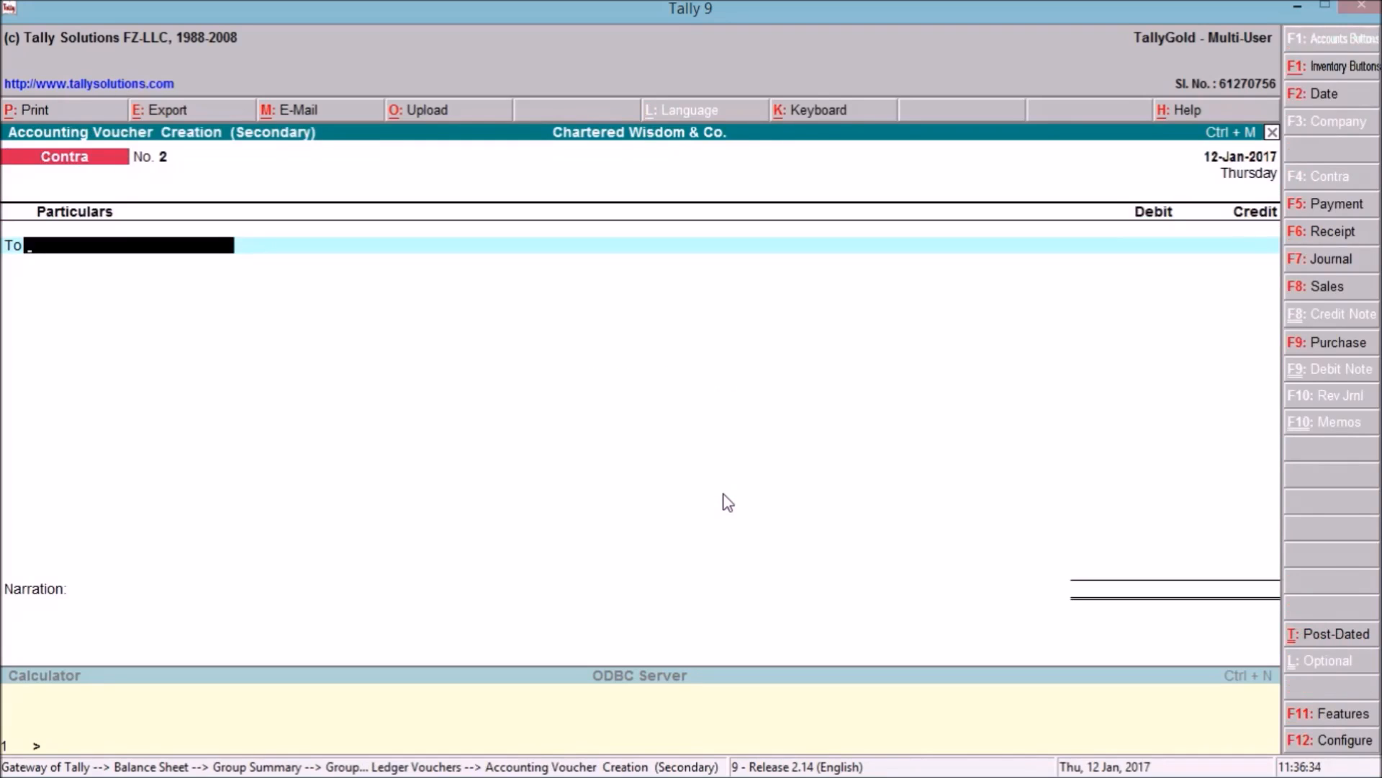
{"action": "key", "text": "F2"}
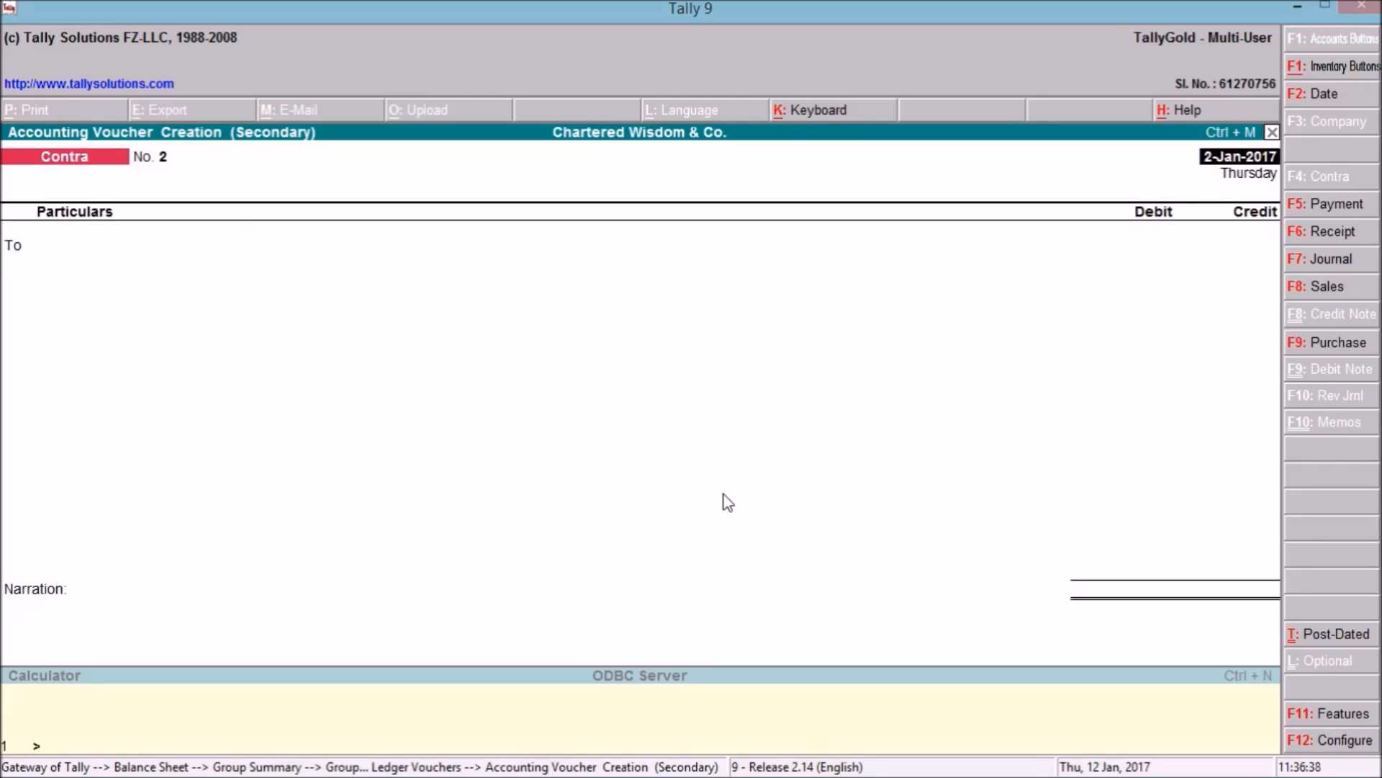
{"action": "key", "text": "BackSpace"}
{"action": "key", "text": "BackSpace"}
{"action": "key", "text": "BackSpace"}
{"action": "key", "text": "BackSpace"}
{"action": "key", "text": "BackSpace"}
{"action": "key", "text": "BackSpace"}
{"action": "key", "text": "BackSpace"}
{"action": "key", "text": "BackSpace"}
{"action": "key", "text": "BackSpace"}
{"action": "key", "text": "BackSpace"}
{"action": "type", "text": "13.1.17"}
{"action": "key", "text": "Return"}
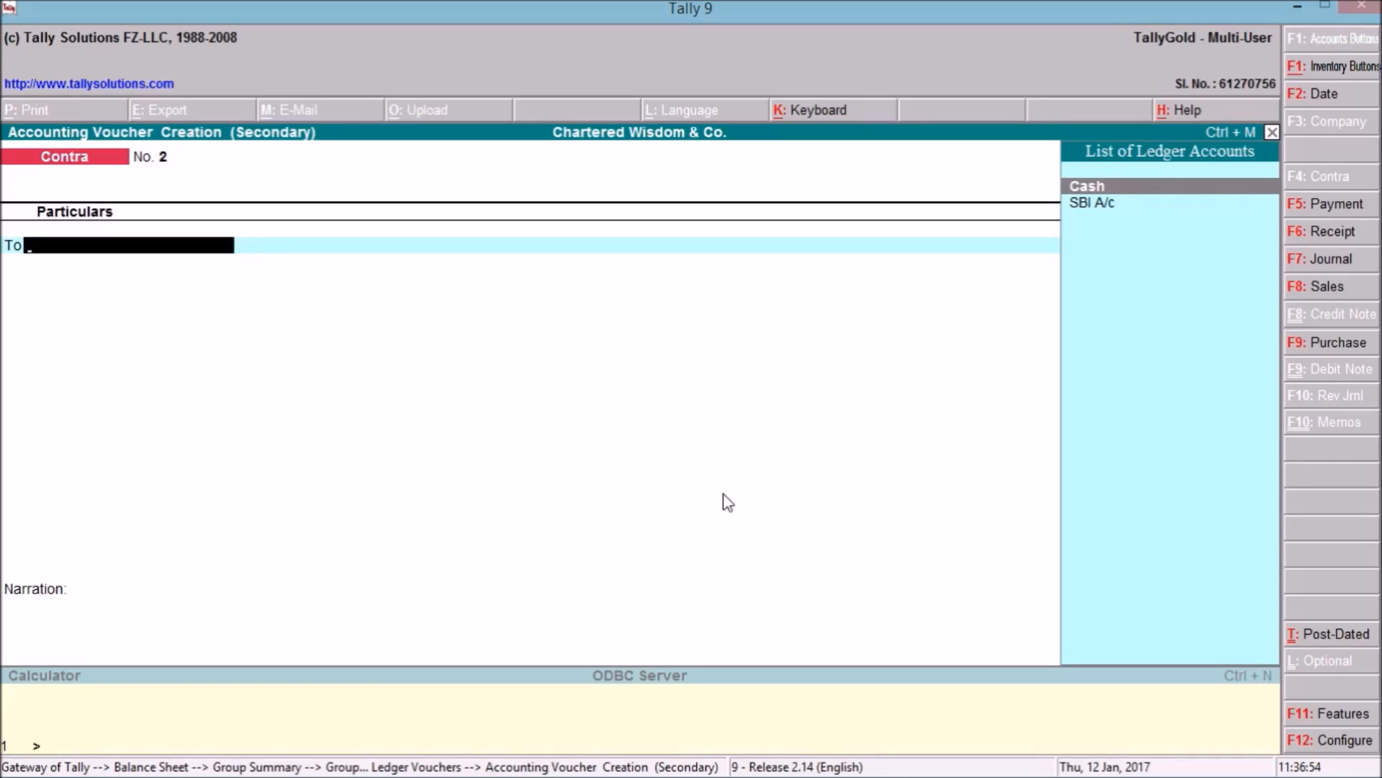
Credit SBI A/c and debit Cash 20,000.00, narrated 'being cash withdraw from bank', and save.
{"action": "key", "text": "Down"}
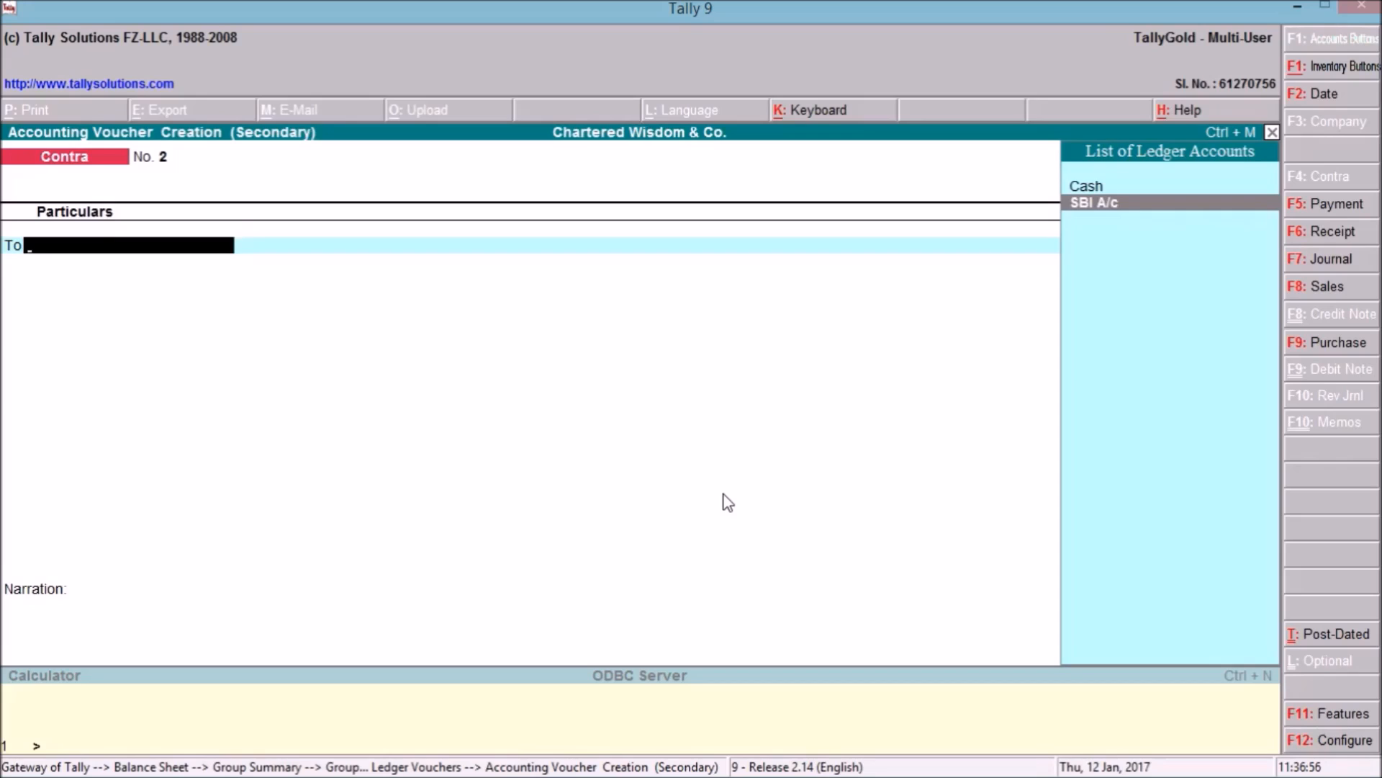
{"action": "key", "text": "Return"}
{"action": "type", "text": "20000"}
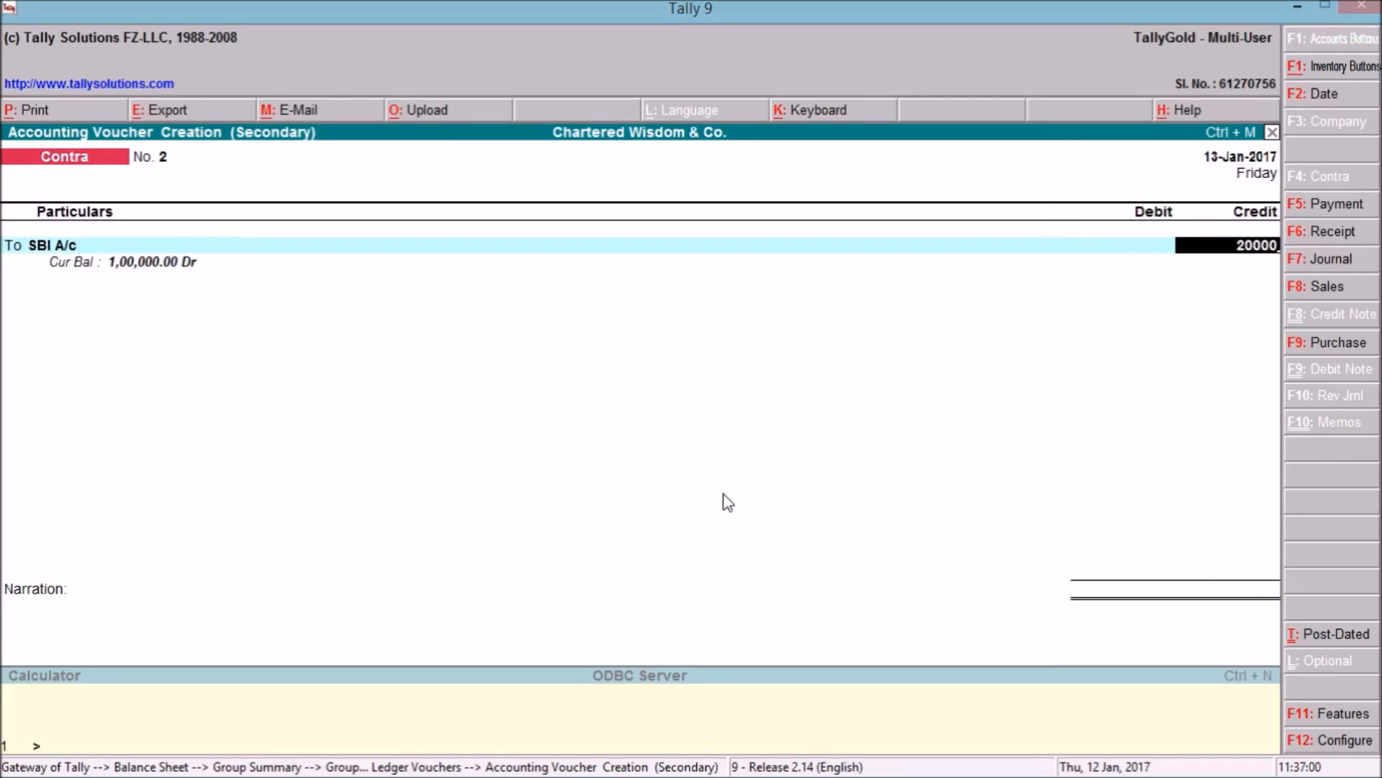
{"action": "key", "text": "Return"}
{"action": "type", "text": "Cash"}
{"action": "key", "text": "Return"}
{"action": "key", "text": "Return"}
{"action": "key", "text": "Return"}
{"action": "type", "text": "be"}
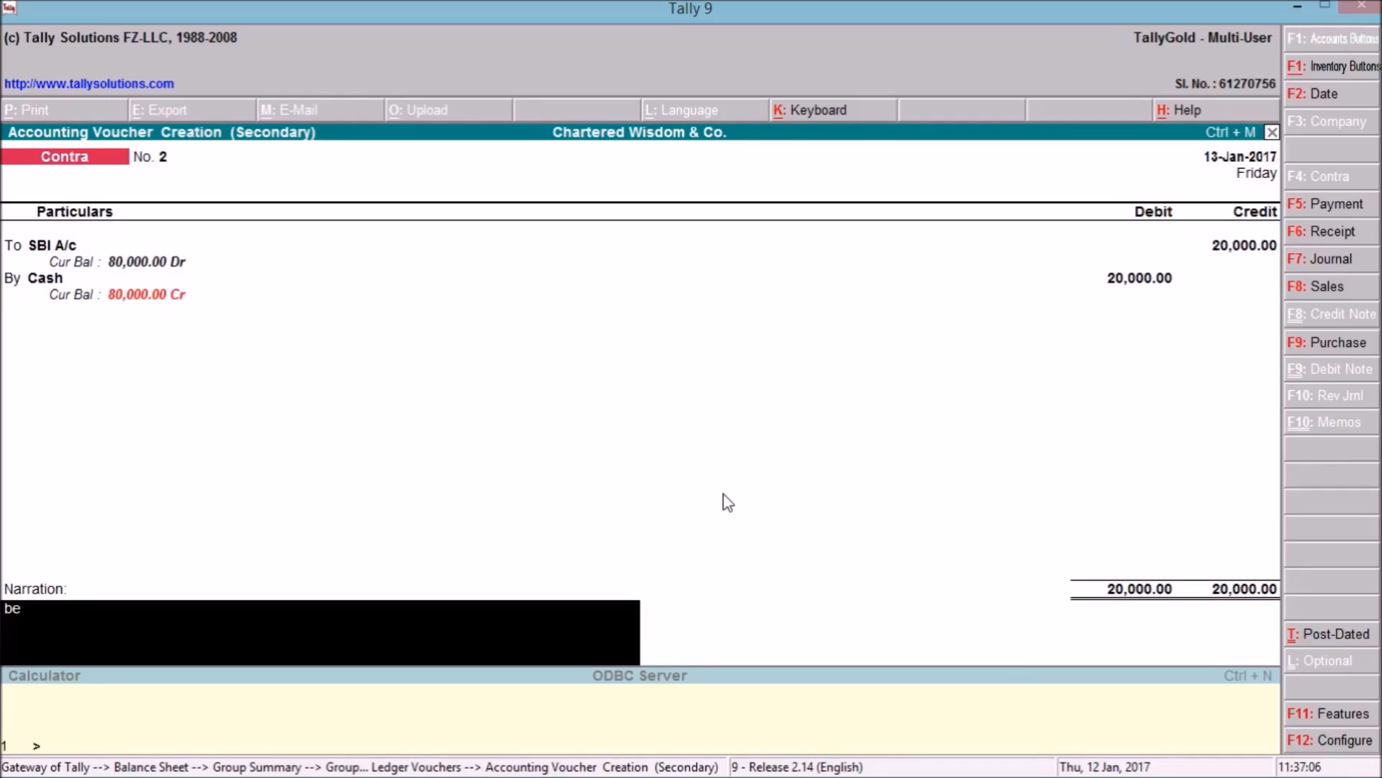
{"action": "type", "text": "ing cash withdraw from bank"}
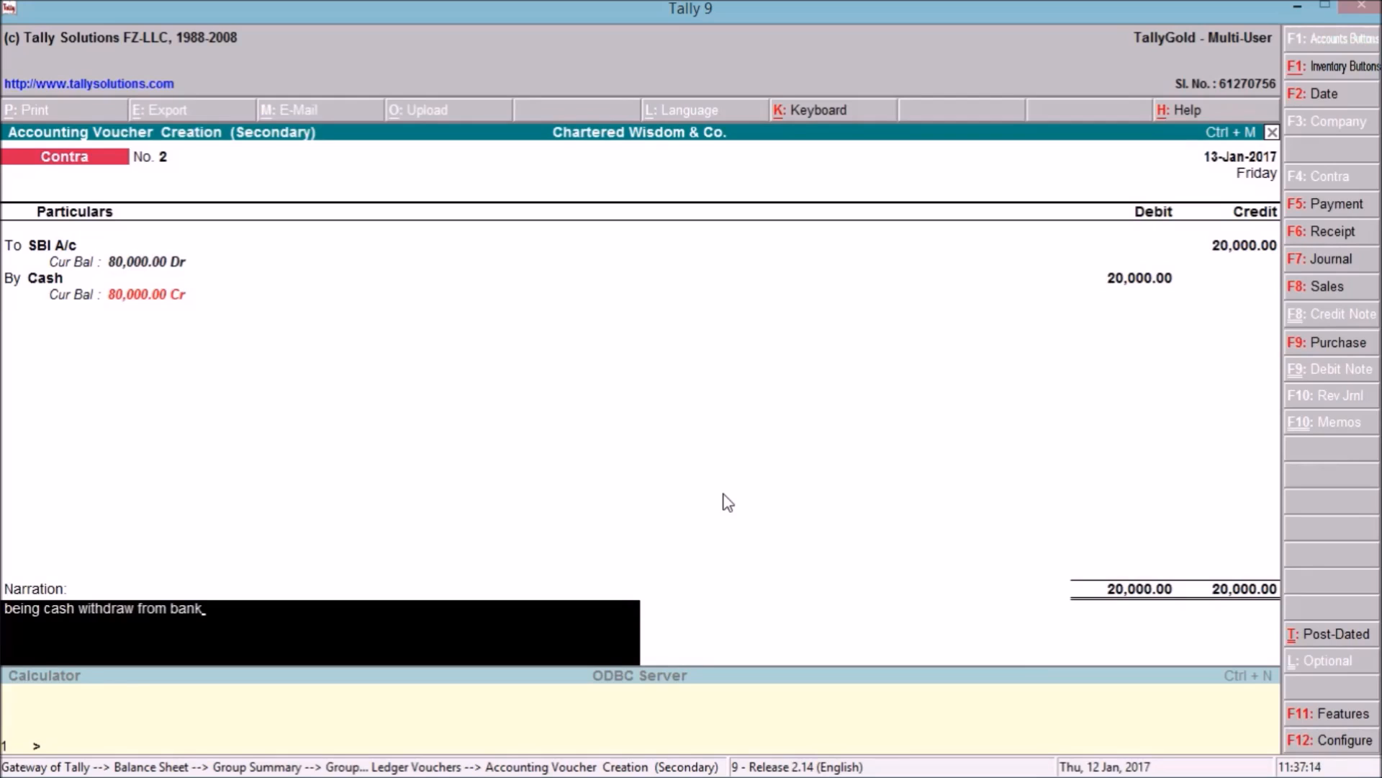
{"action": "key", "text": "Return"}
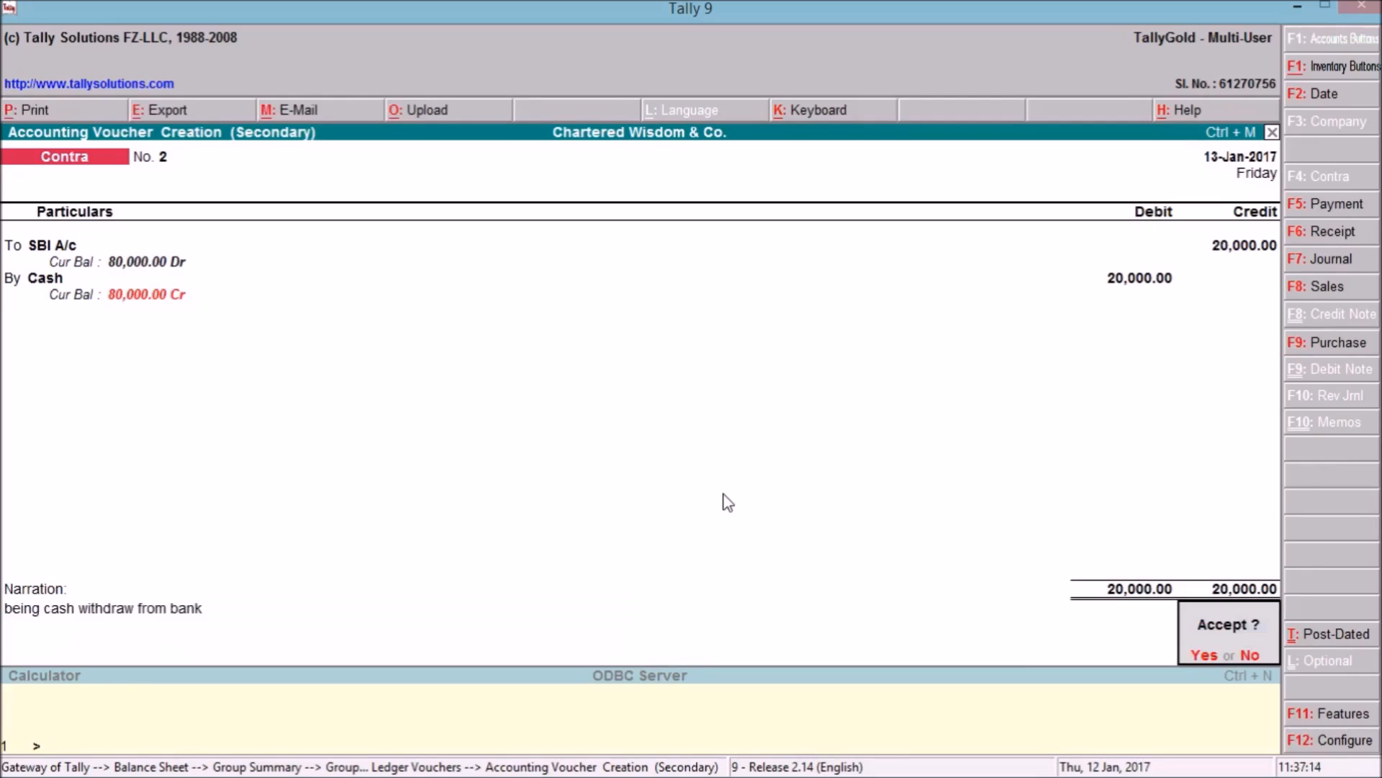
{"action": "key", "text": "Return"}
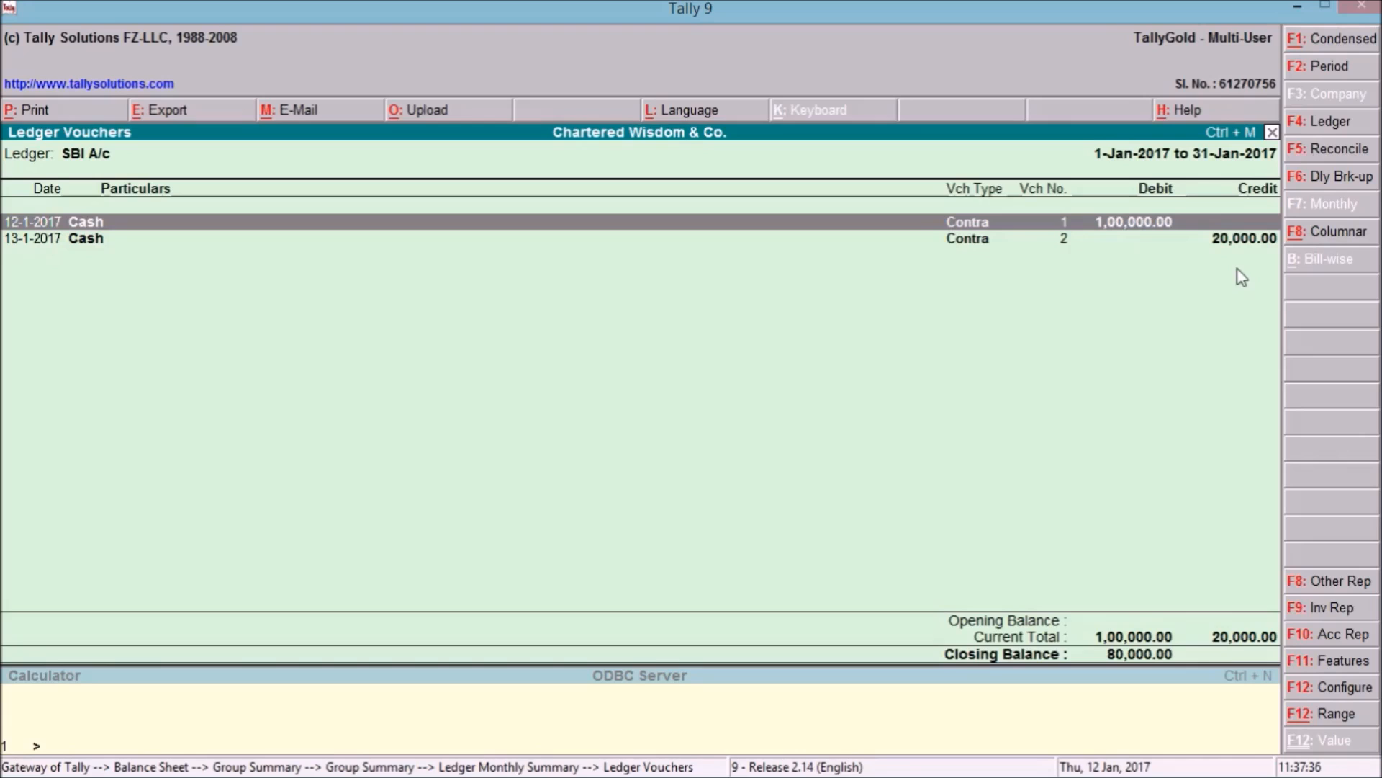
Minimize Tally to view the bank statement, then restore the SBI A/c Ledger Vouchers window.
{"action": "left_click", "coordinate": [1307, 5]}
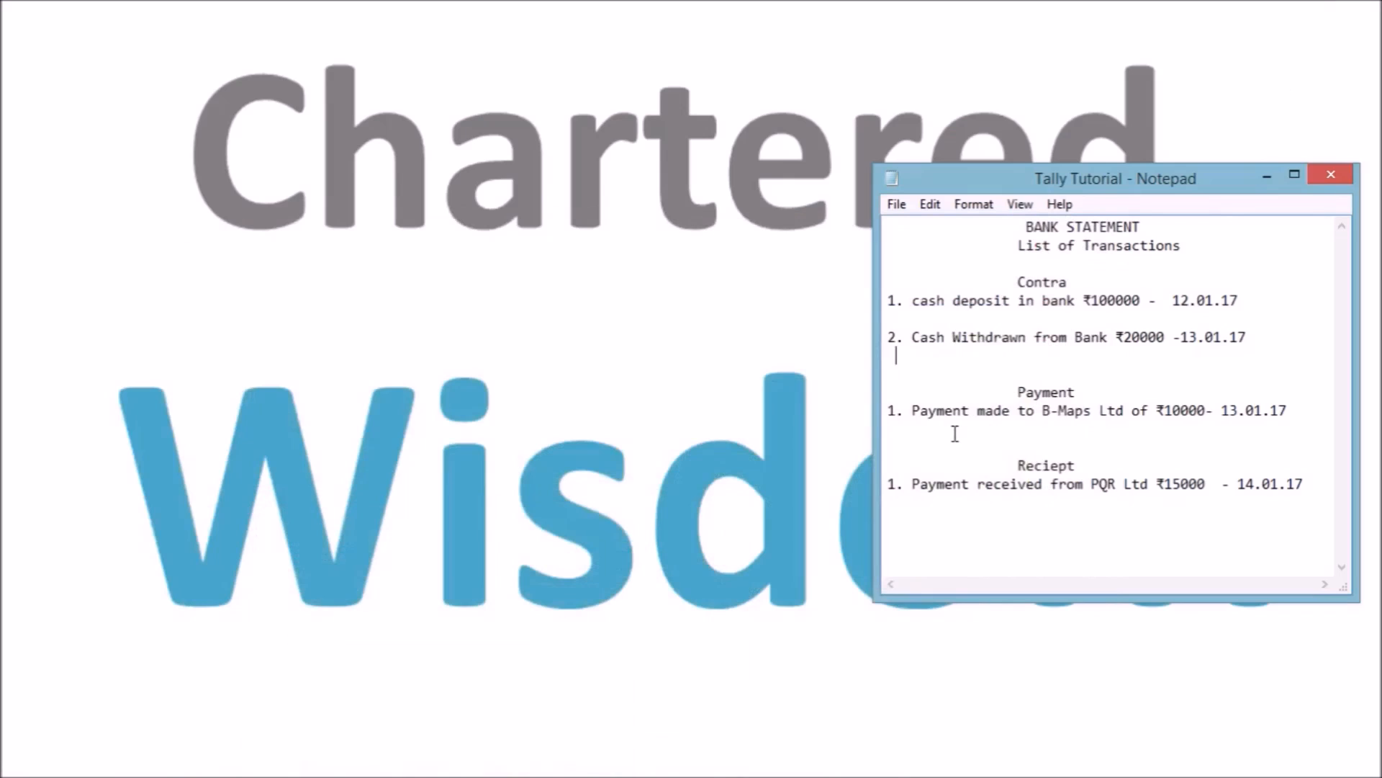
{"action": "mouse_move", "coordinate": [630, 774]}
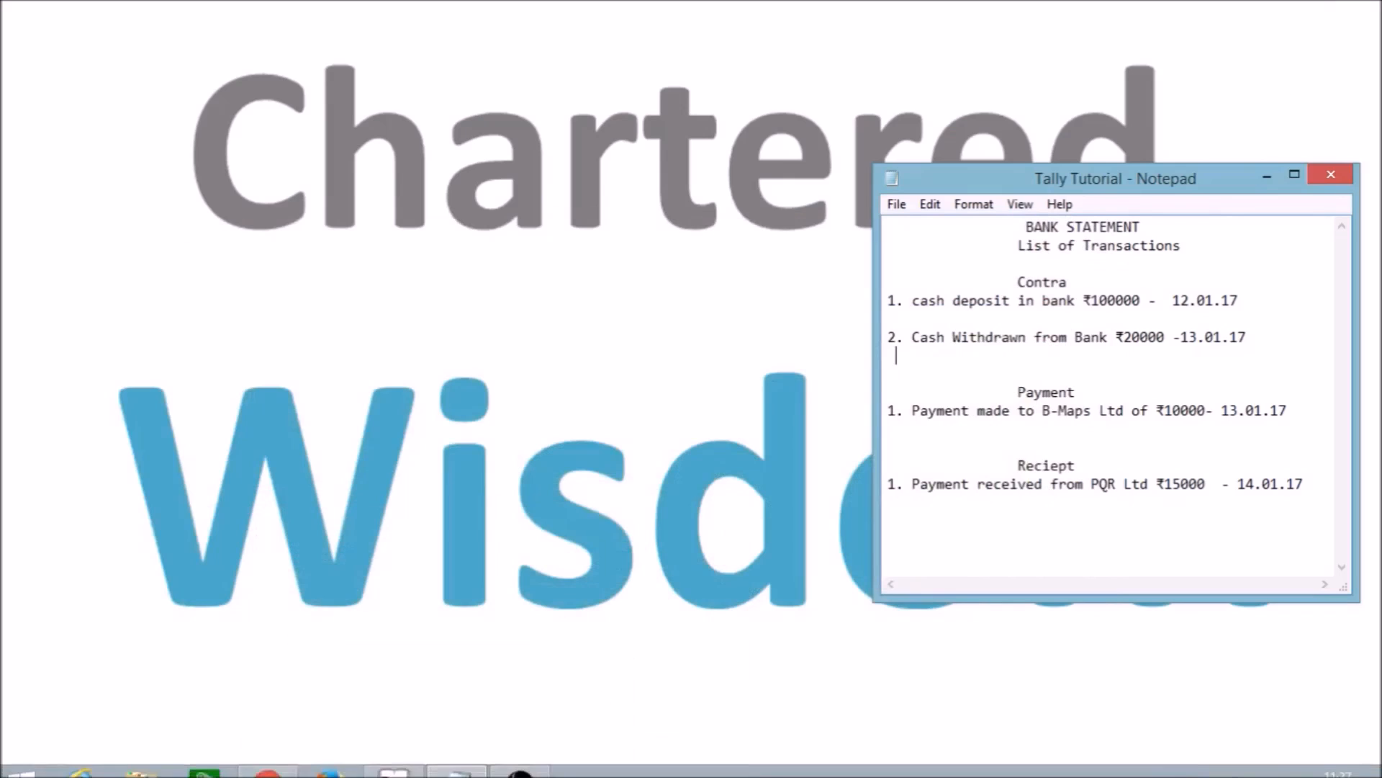
{"action": "left_click", "coordinate": [401, 765]}
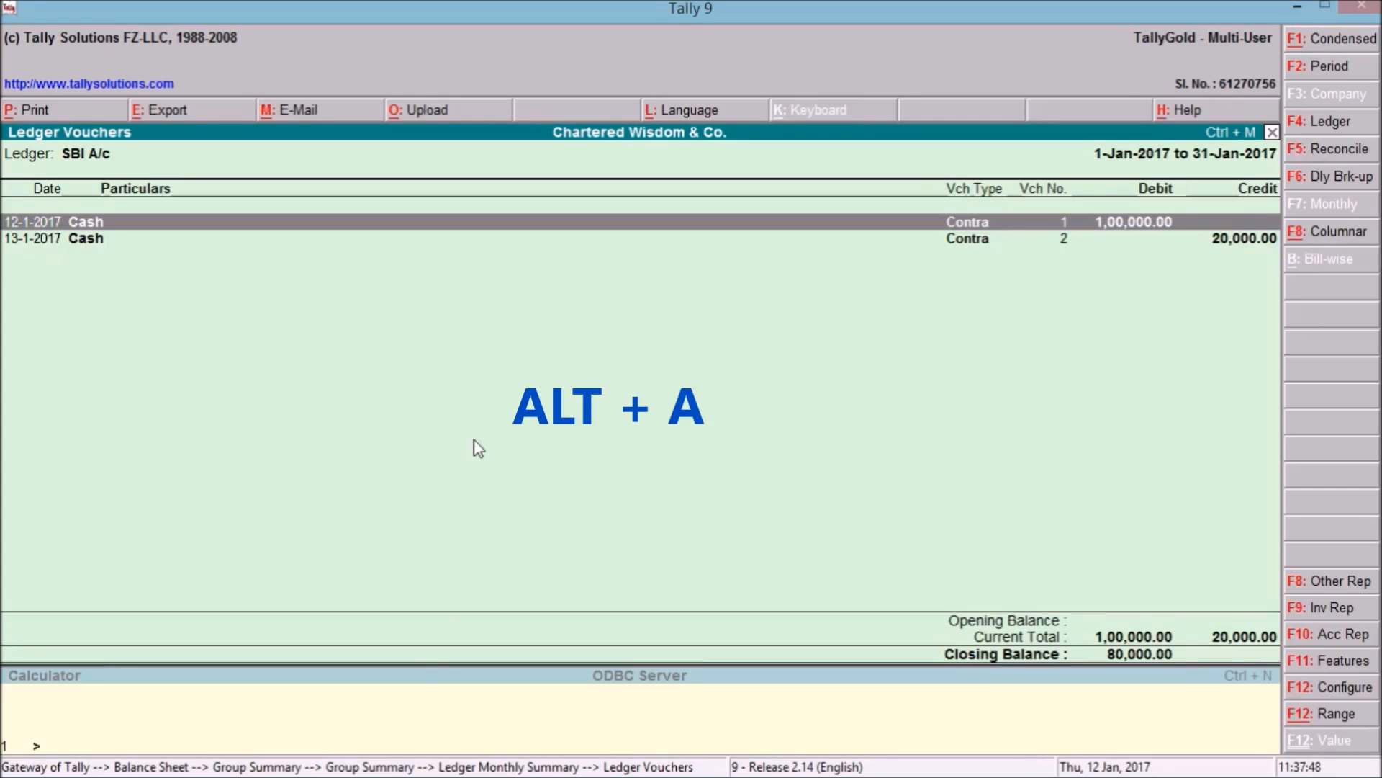
Open a Payment voucher (F5) and set its date to 13-Jan-2017.
{"action": "key", "text": "alt+a"}
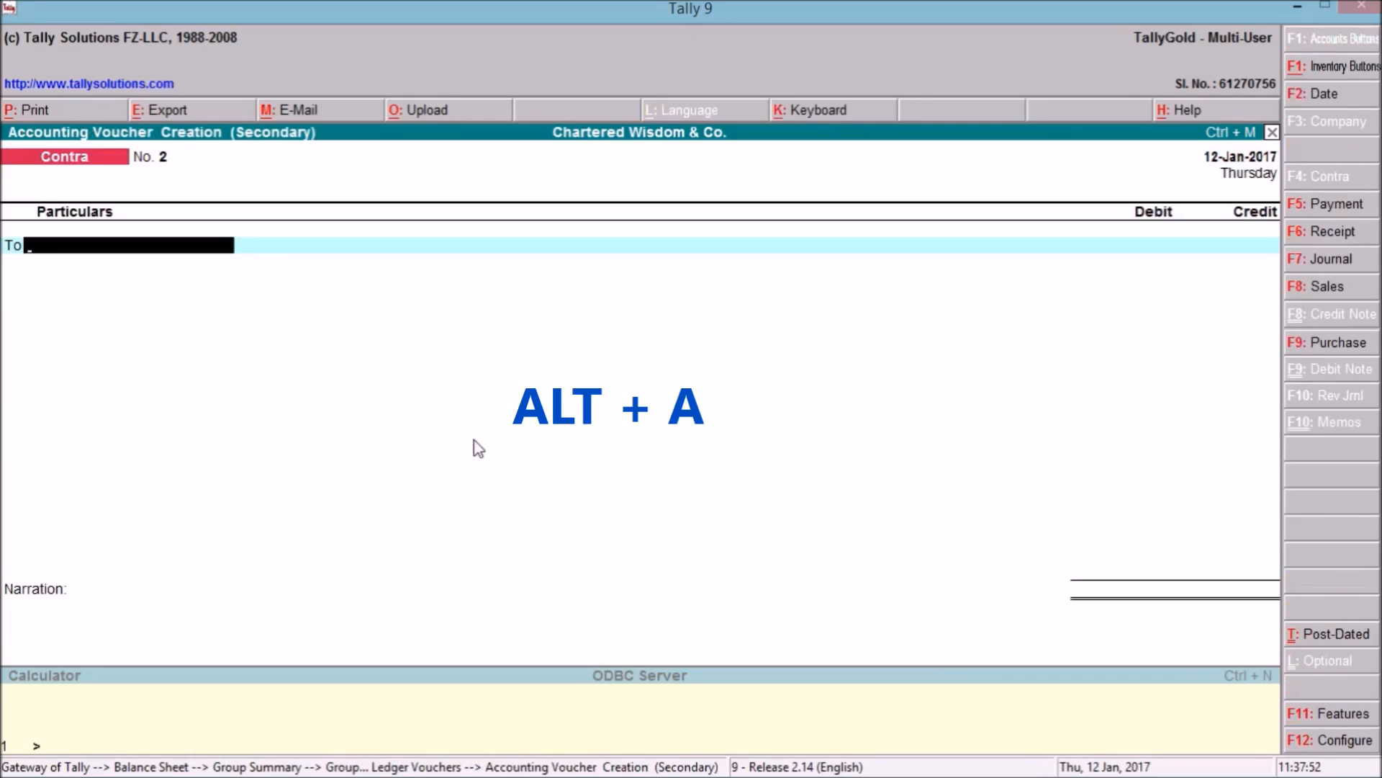
{"action": "key", "text": "F5"}
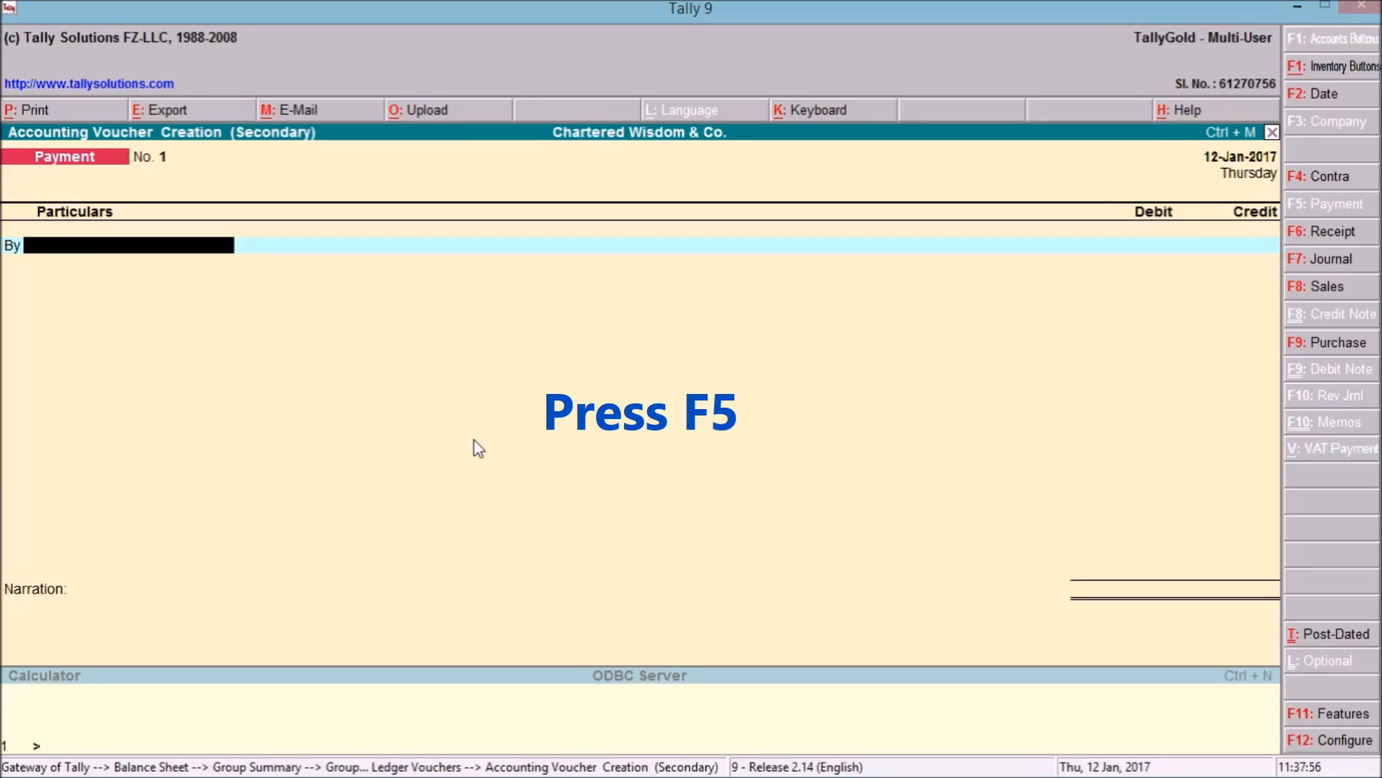
{"action": "key", "text": "F2"}
{"action": "type", "text": "13.1.17"}
{"action": "key", "text": "Return"}
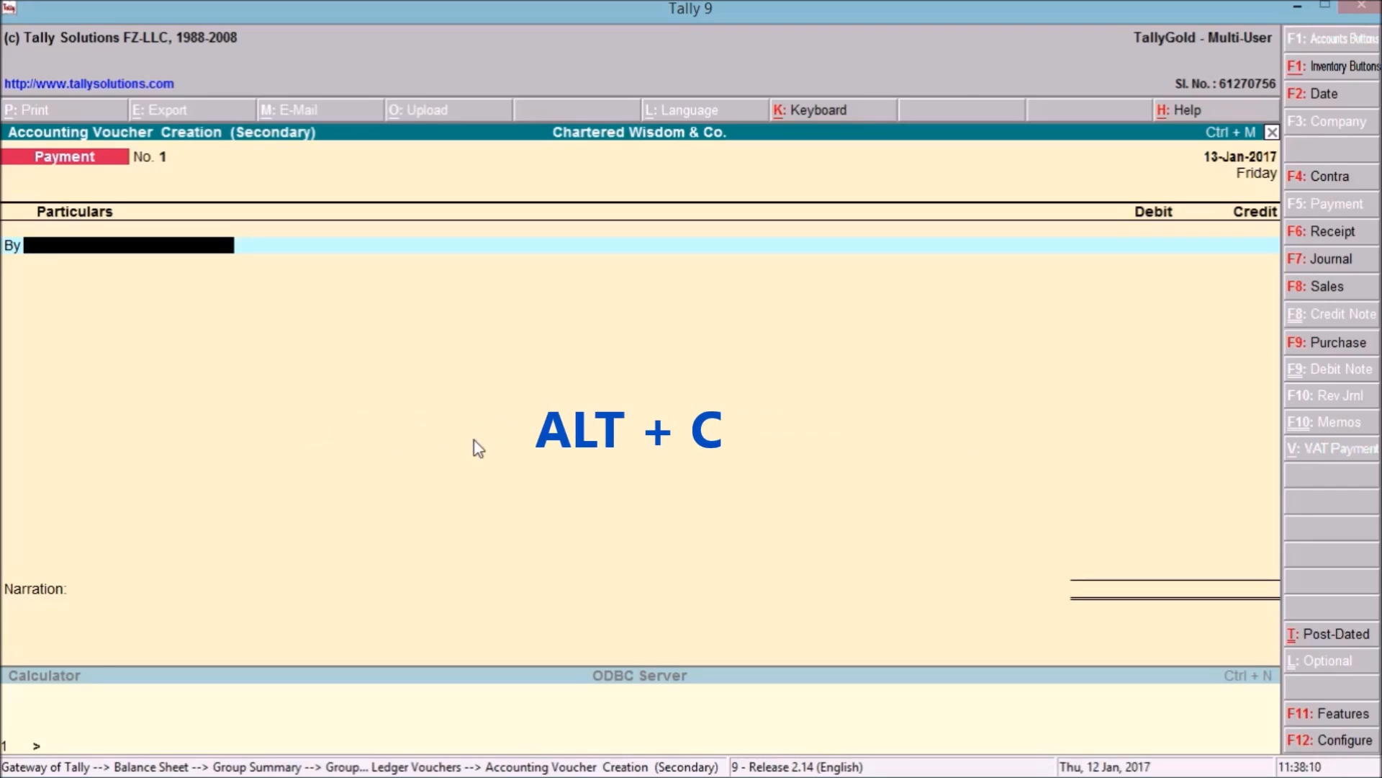
Create a new ledger named B Maps Ltd from within the voucher.
{"action": "key", "text": "alt+c"}
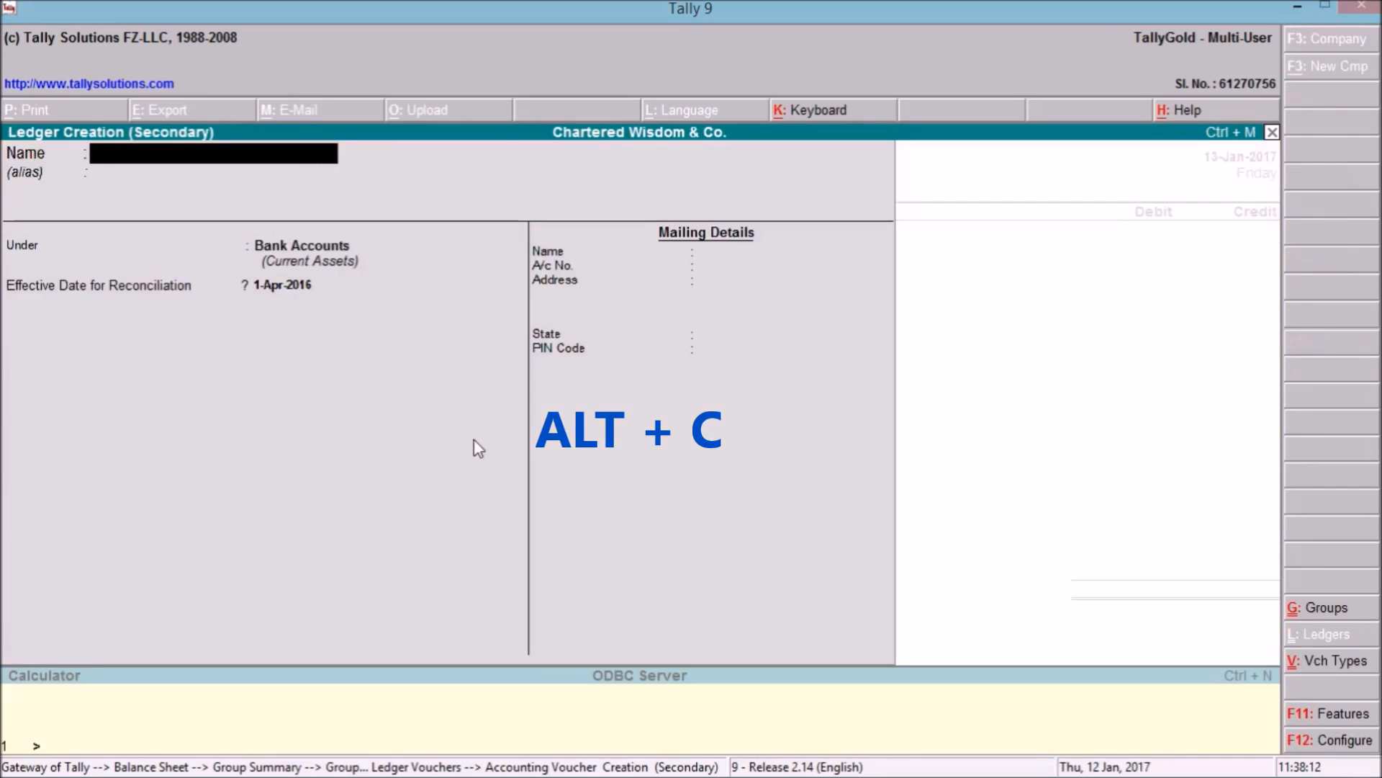
{"action": "type", "text": "B"}
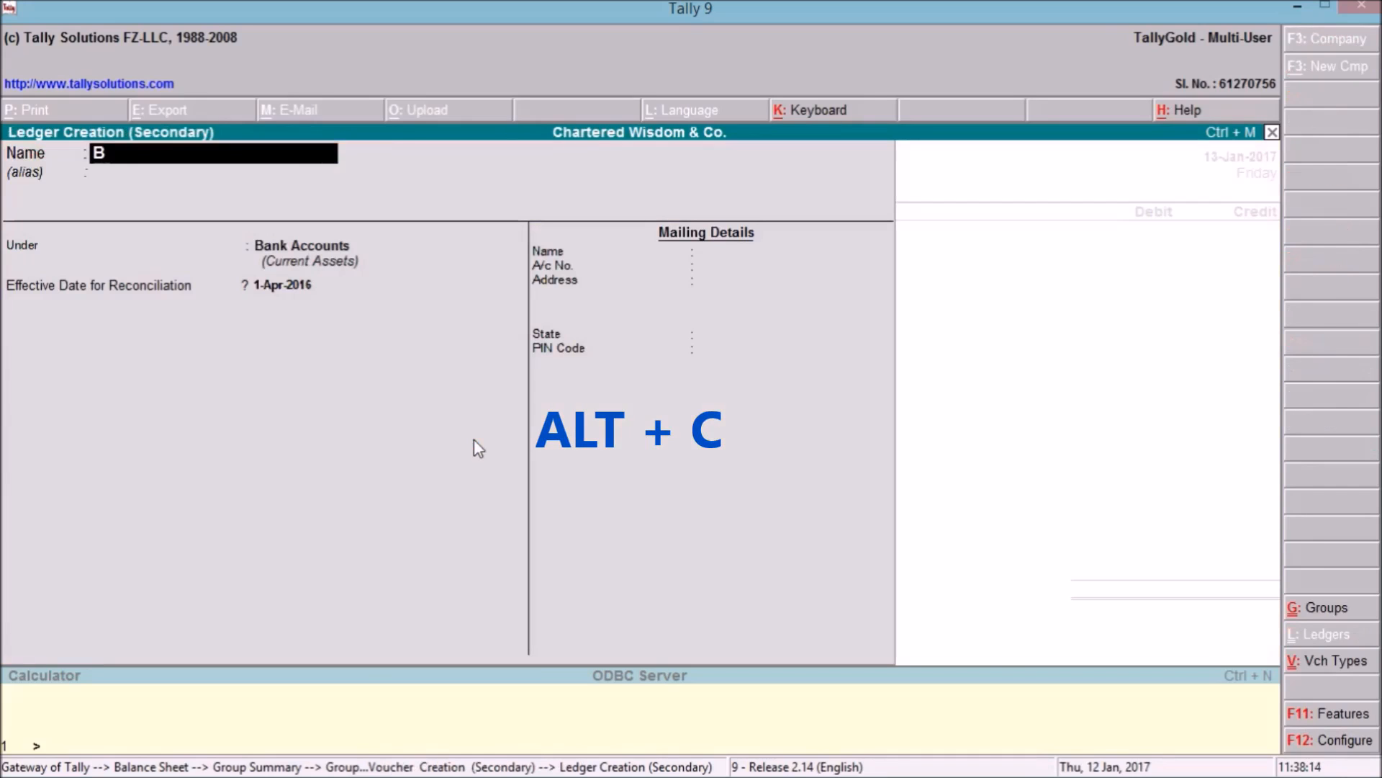
{"action": "type", "text": " Maps"}
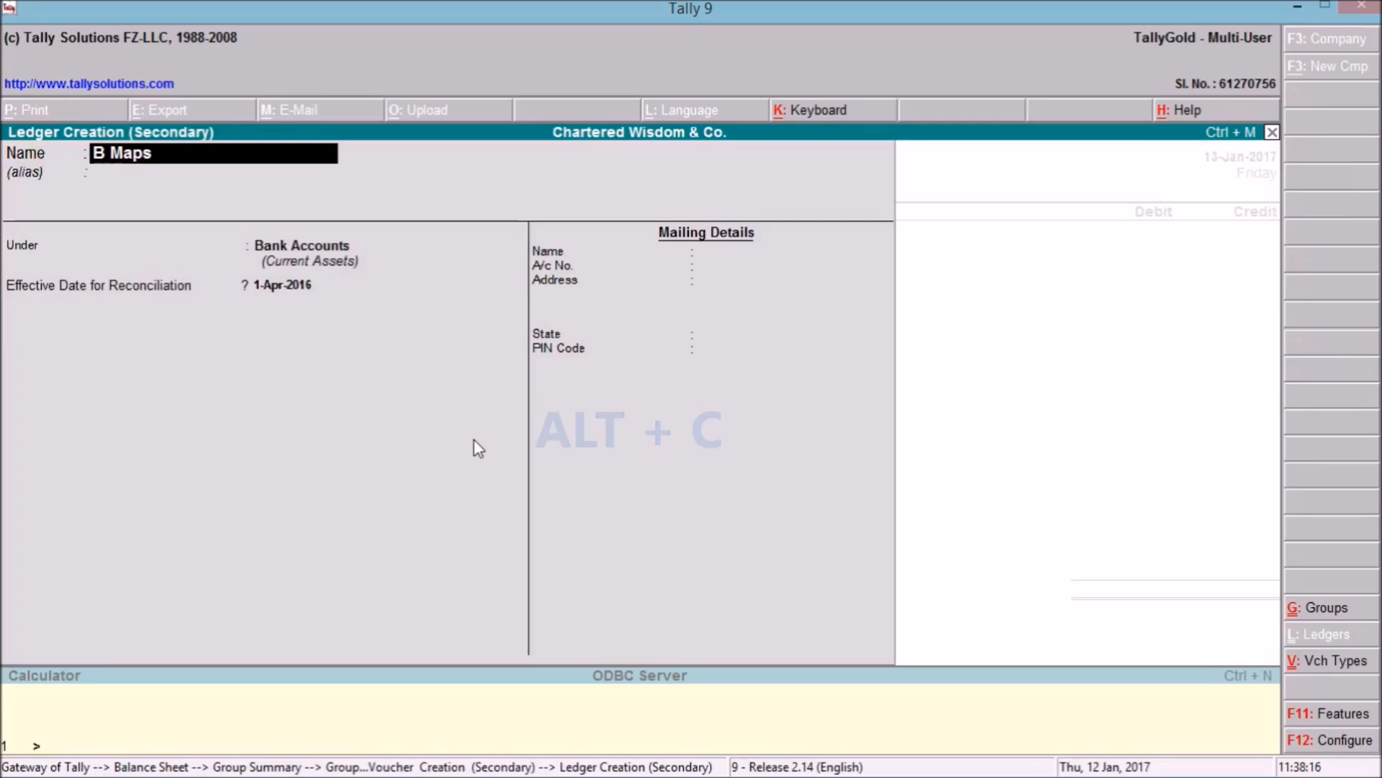
{"action": "type", "text": " Ltd"}
{"action": "key", "text": "Return"}
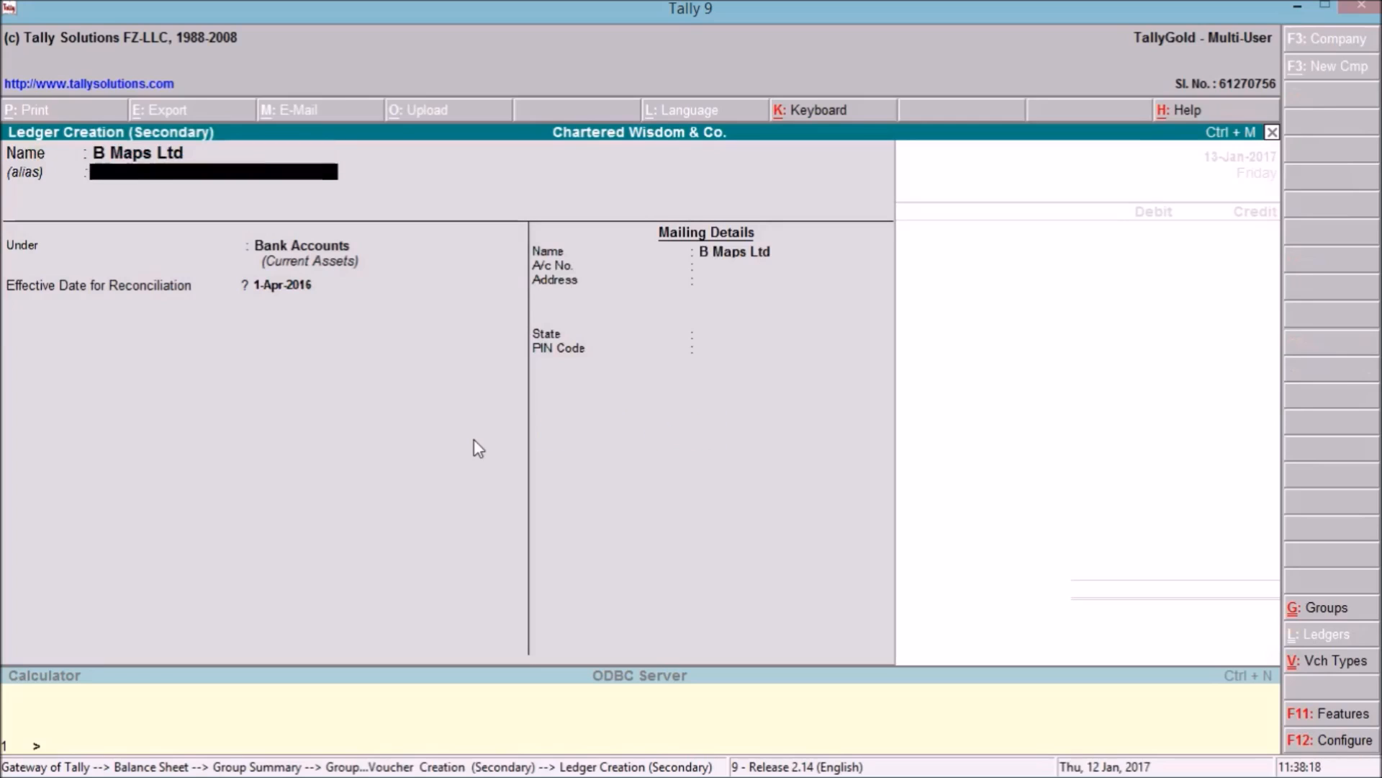
{"action": "key", "text": "Return"}
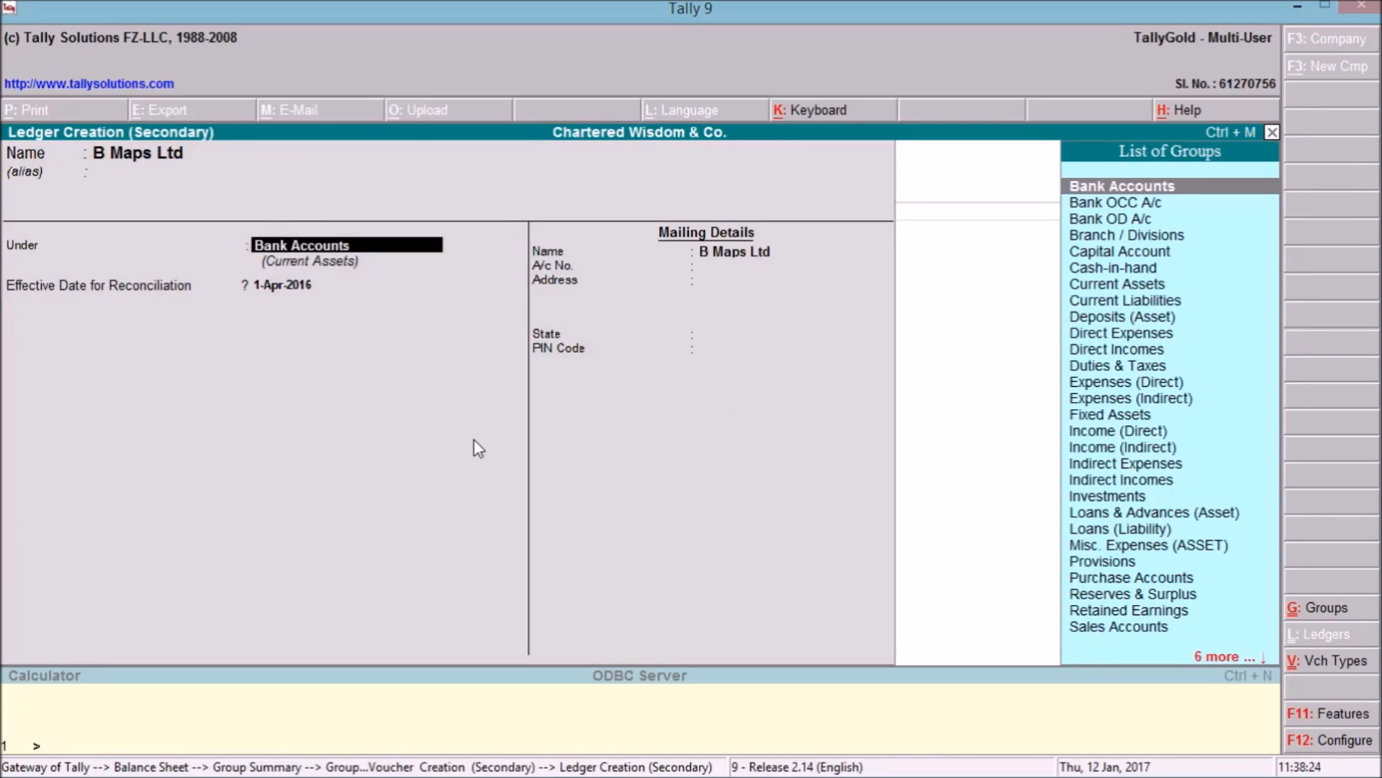
Group the B Maps Ltd ledger under Sundry Creditors, leave other fields blank, and save it.
{"action": "type", "text": "Sun"}
{"action": "key", "text": "Return"}
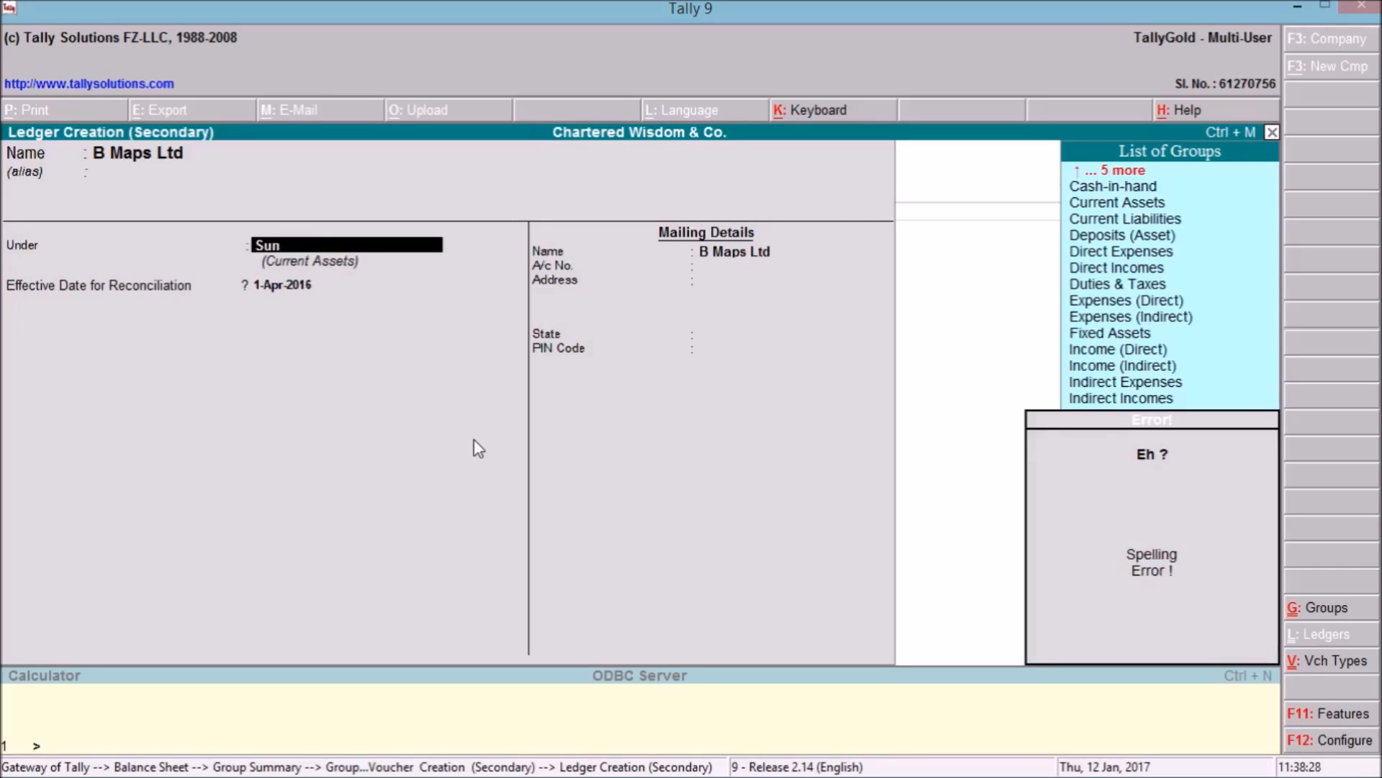
{"action": "key", "text": "BackSpace"}
{"action": "key", "text": "Down"}
{"action": "key", "text": "Down"}
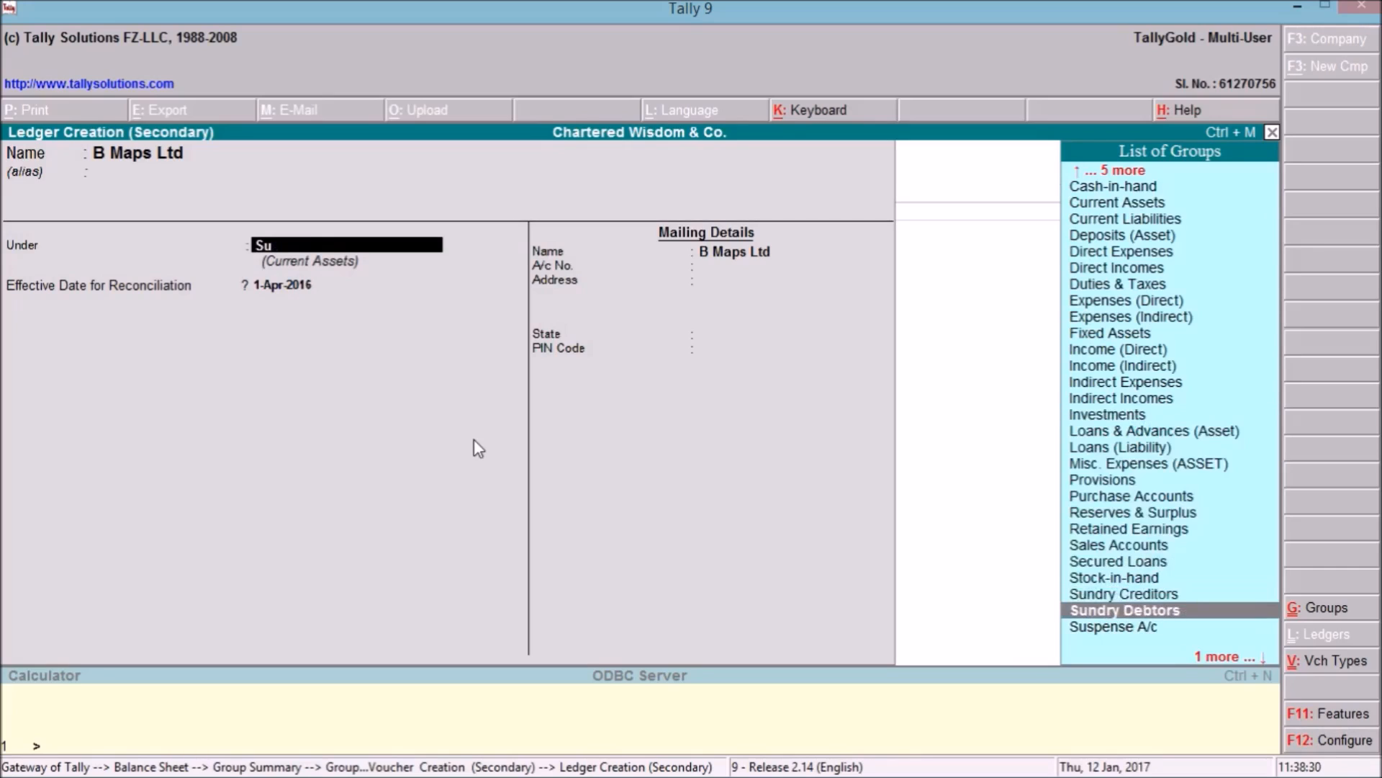
{"action": "key", "text": "Up"}
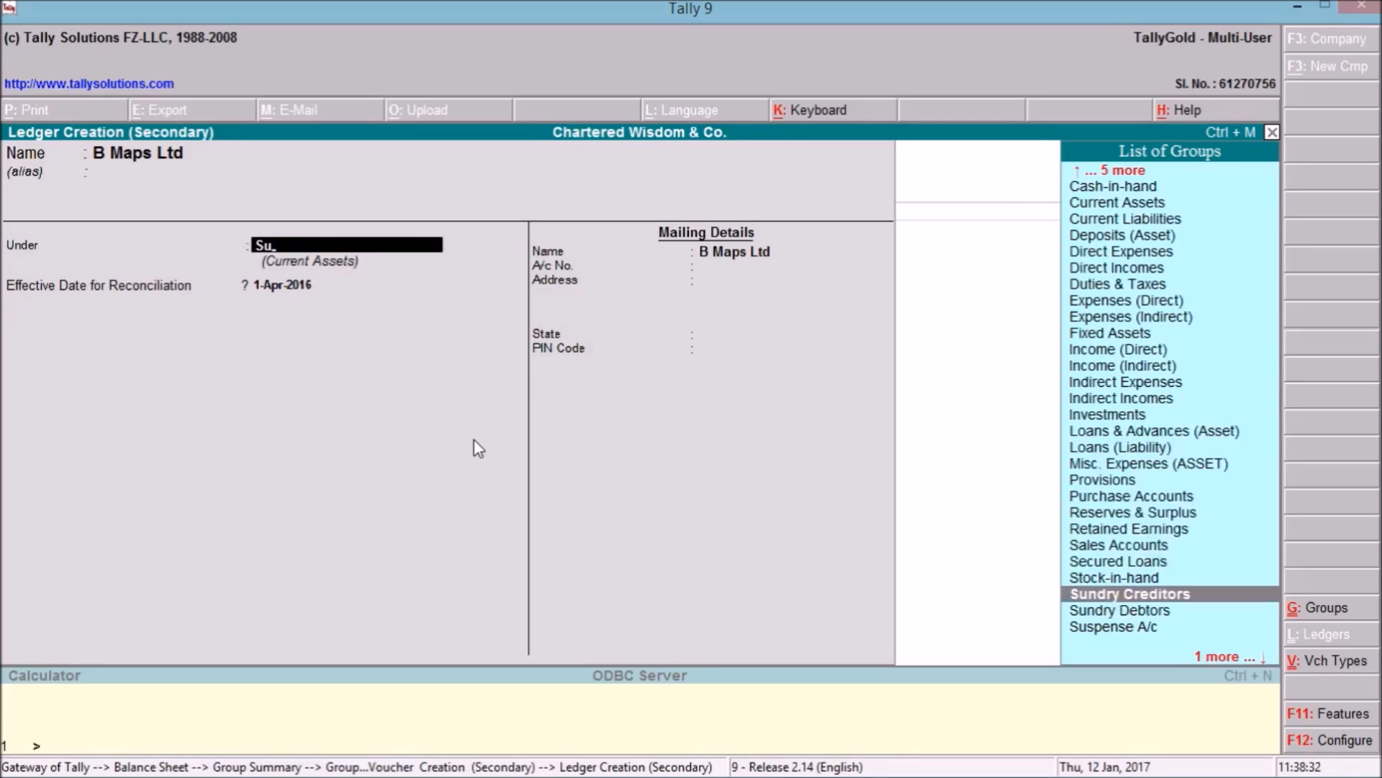
{"action": "key", "text": "Return"}
{"action": "key", "text": "Return"}
{"action": "key", "text": "Return"}
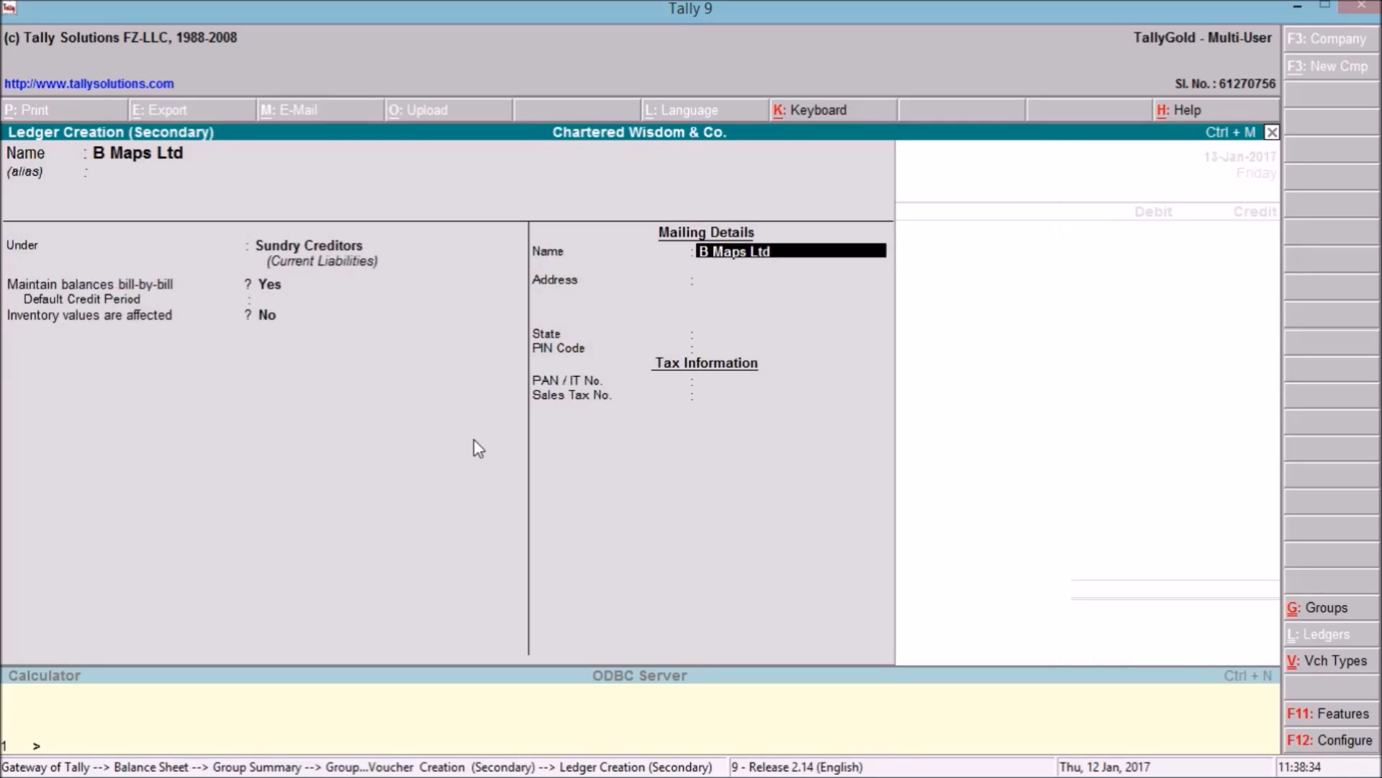
{"action": "key", "text": "Return"}
{"action": "key", "text": "Return"}
{"action": "key", "text": "Return"}
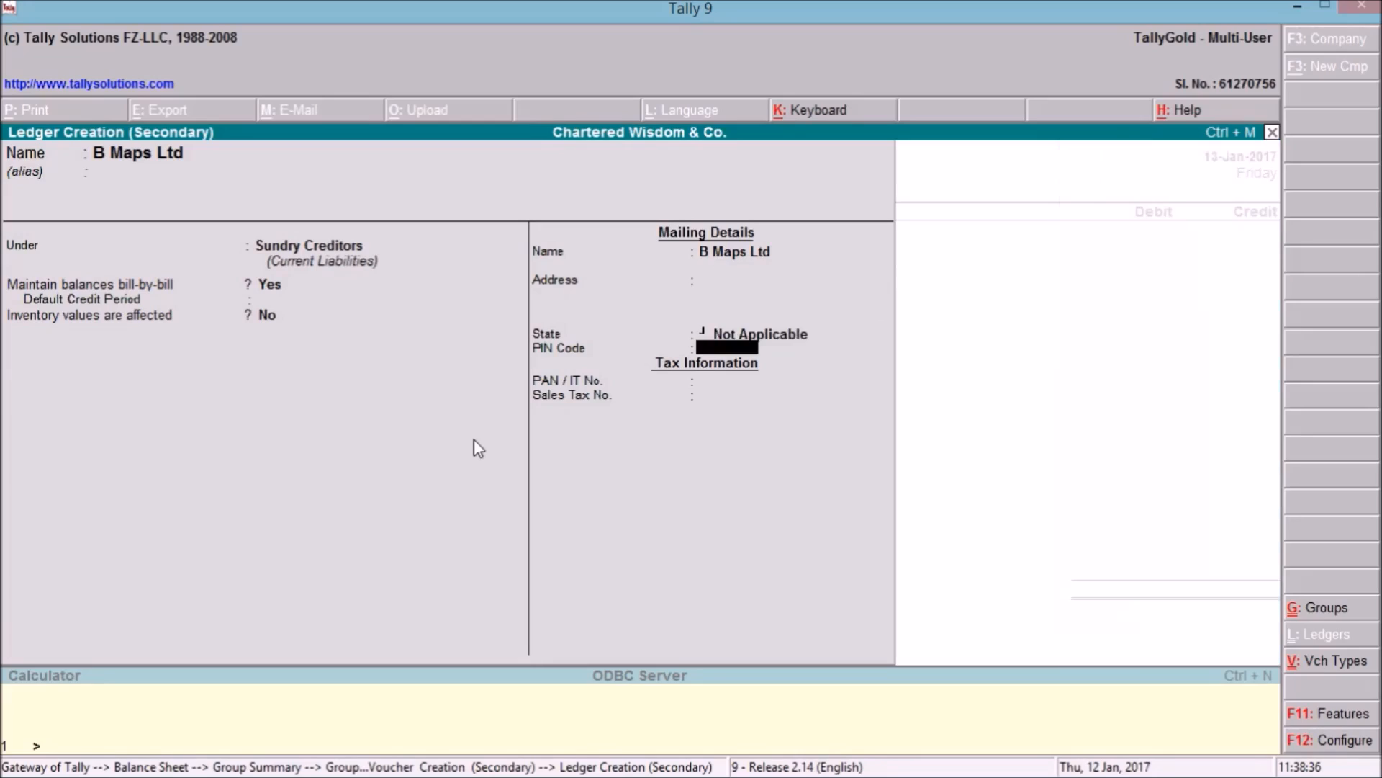
{"action": "key", "text": "Return"}
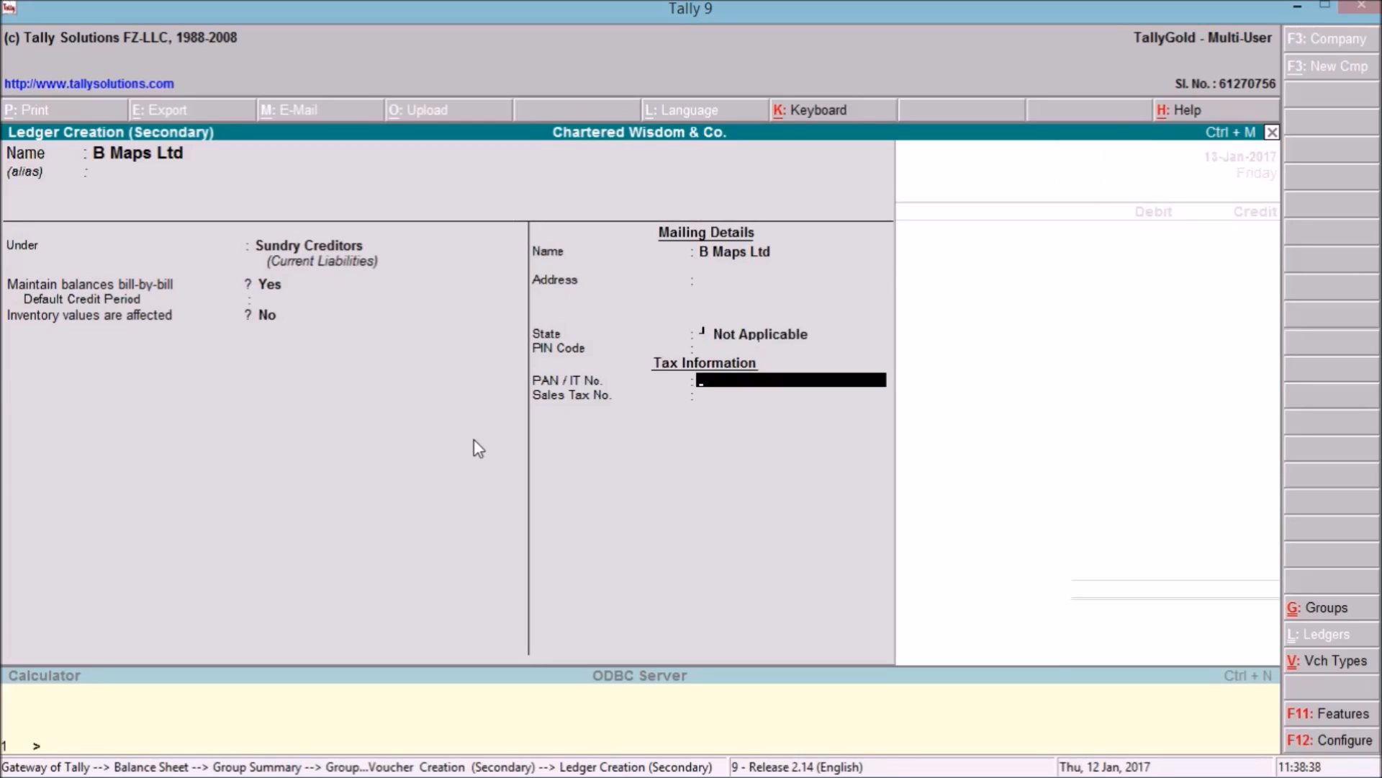
{"action": "key", "text": "Return"}
{"action": "key", "text": "Return"}
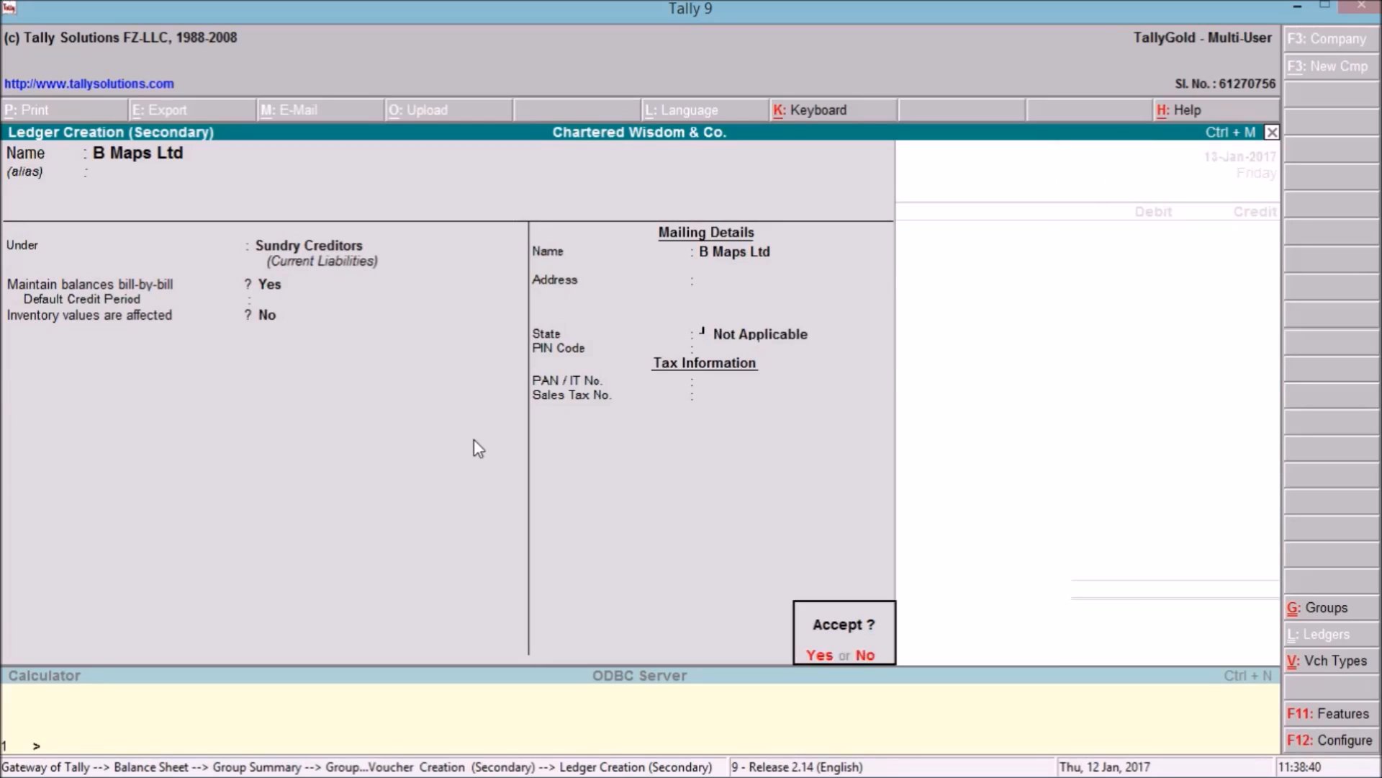
{"action": "key", "text": "Return"}
{"action": "key", "text": "Return"}
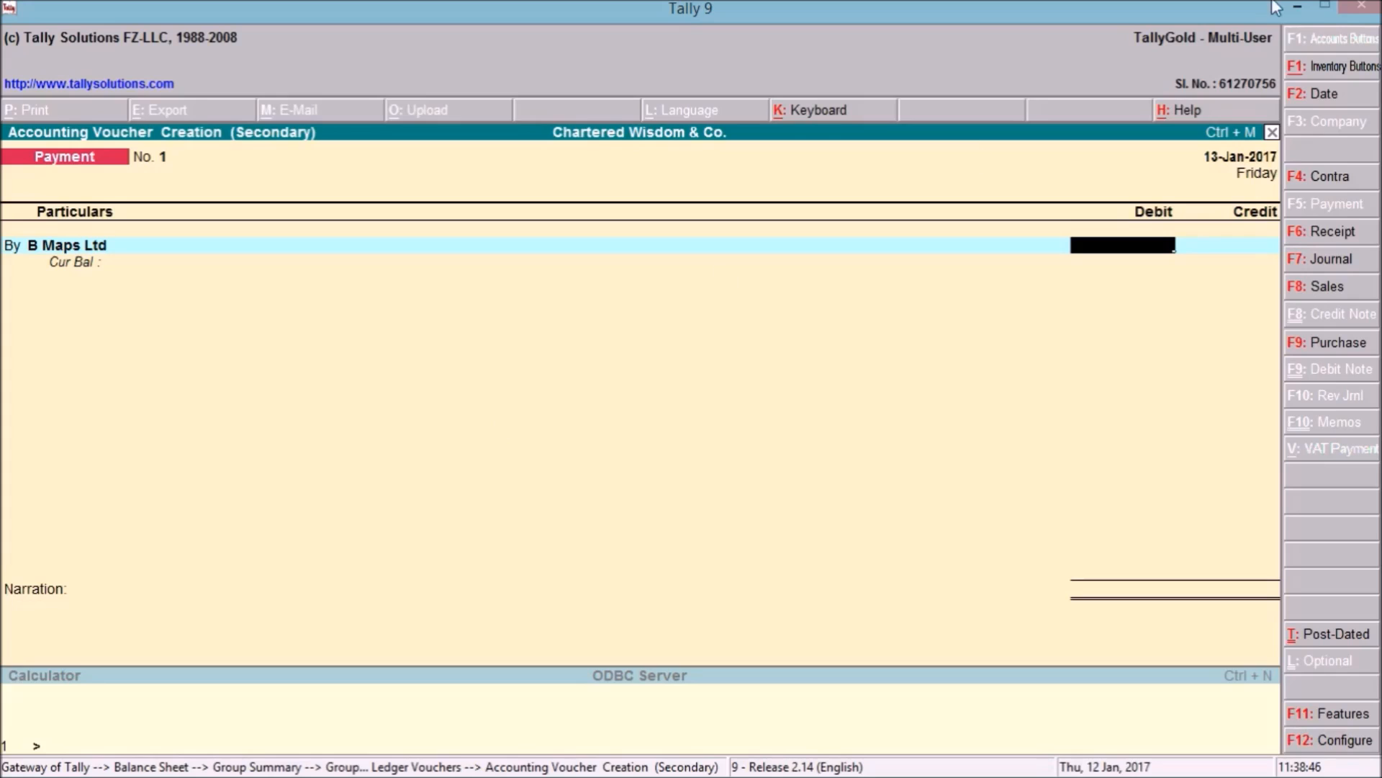
After checking the bank statement, debit B Maps Ltd 10,000 as On Account.
{"action": "left_click", "coordinate": [1299, 5]}
{"action": "mouse_move", "coordinate": [590, 776]}
{"action": "left_click", "coordinate": [394, 759]}
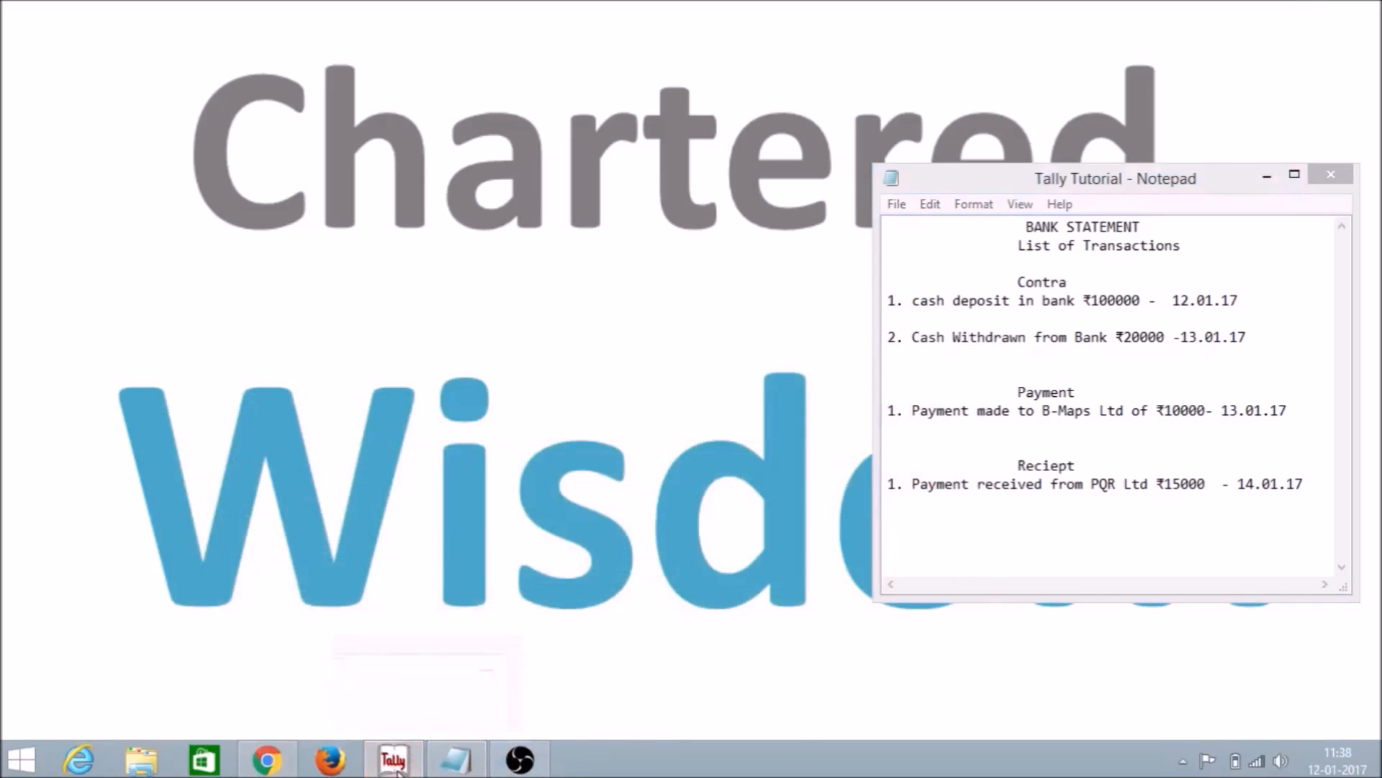
{"action": "type", "text": "10000"}
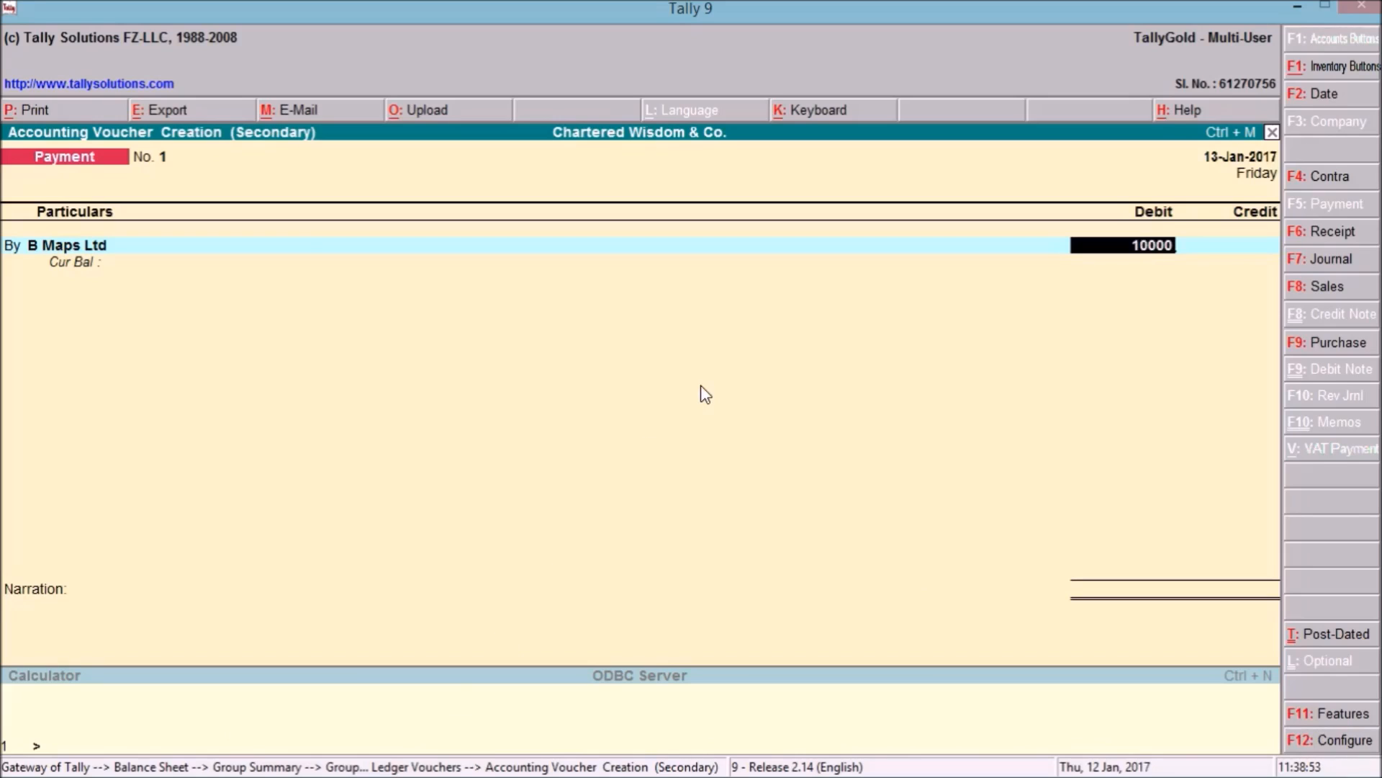
{"action": "key", "text": "Return"}
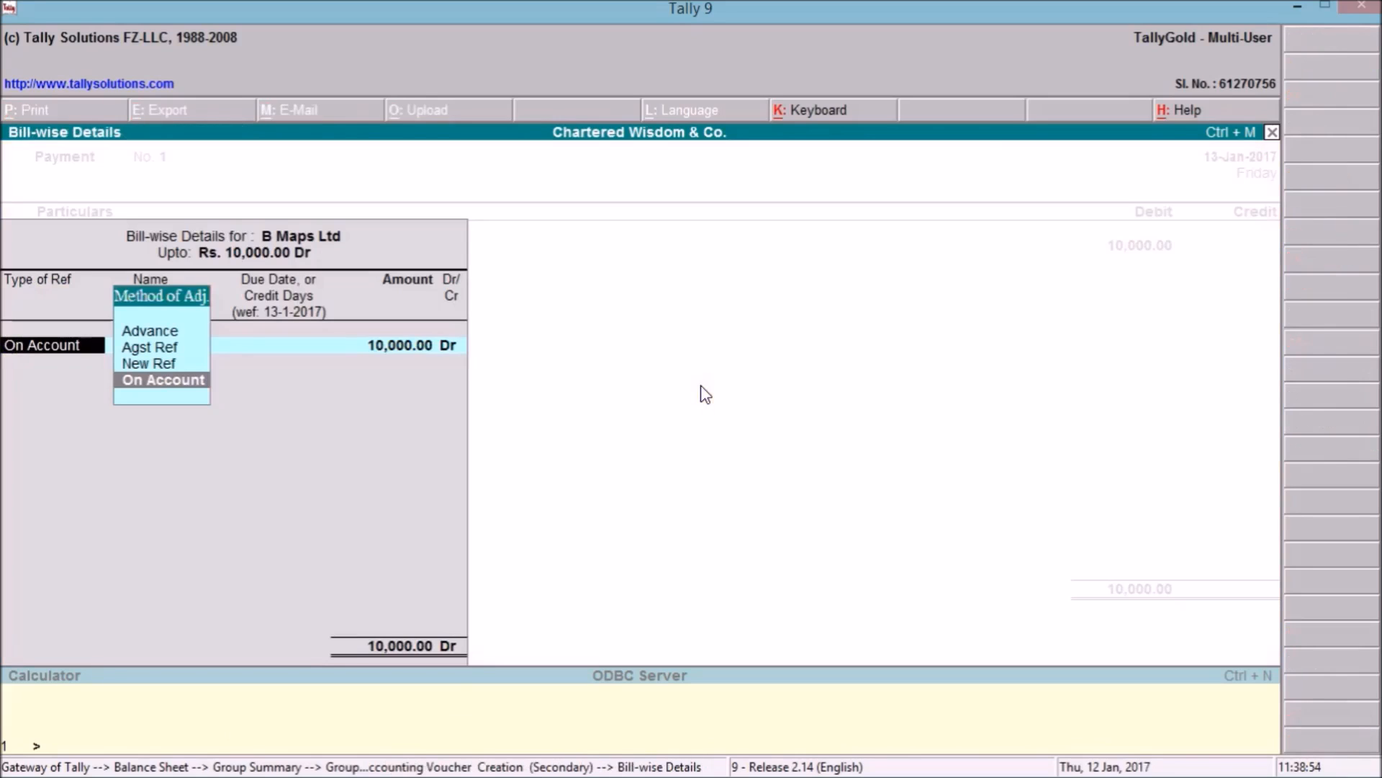
{"action": "key", "text": "Return"}
{"action": "key", "text": "Return"}
{"action": "key", "text": "Return"}
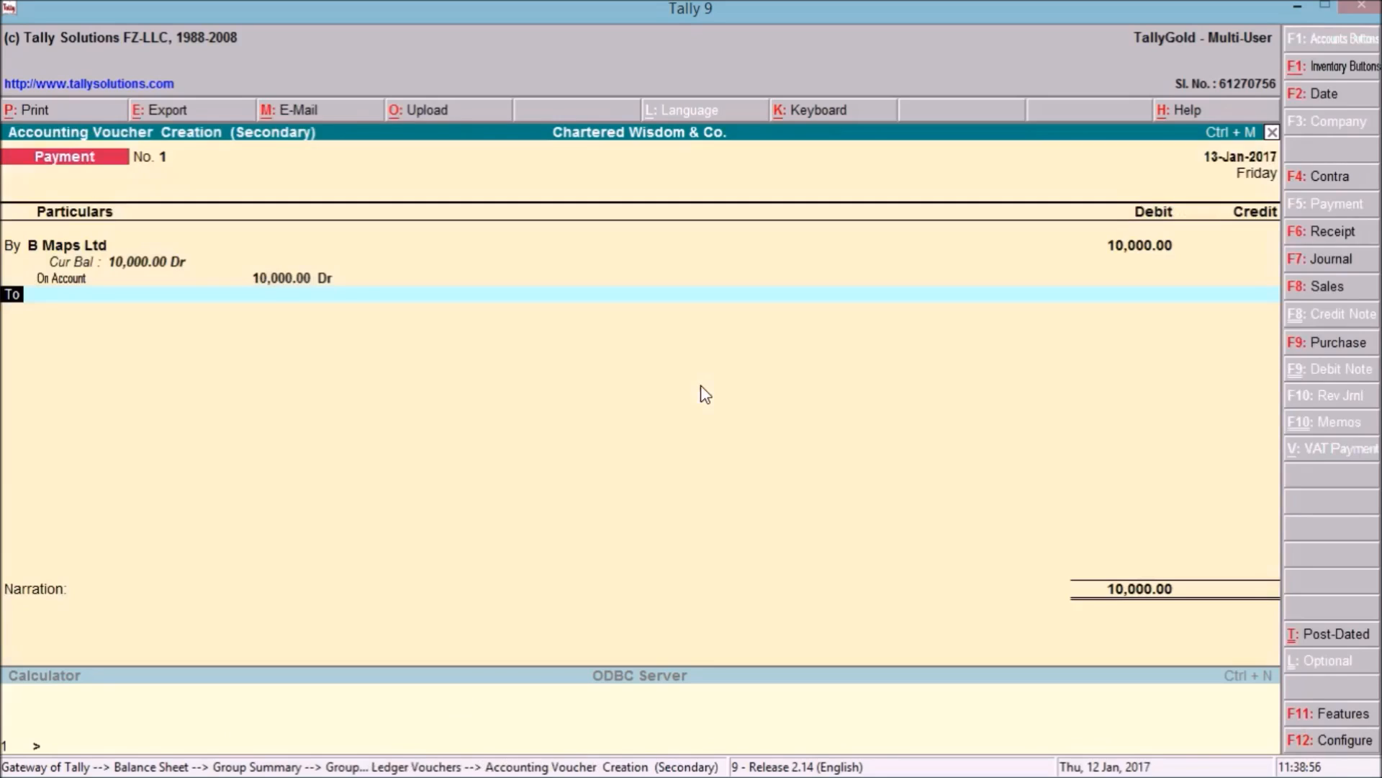
{"action": "key", "text": "Return"}
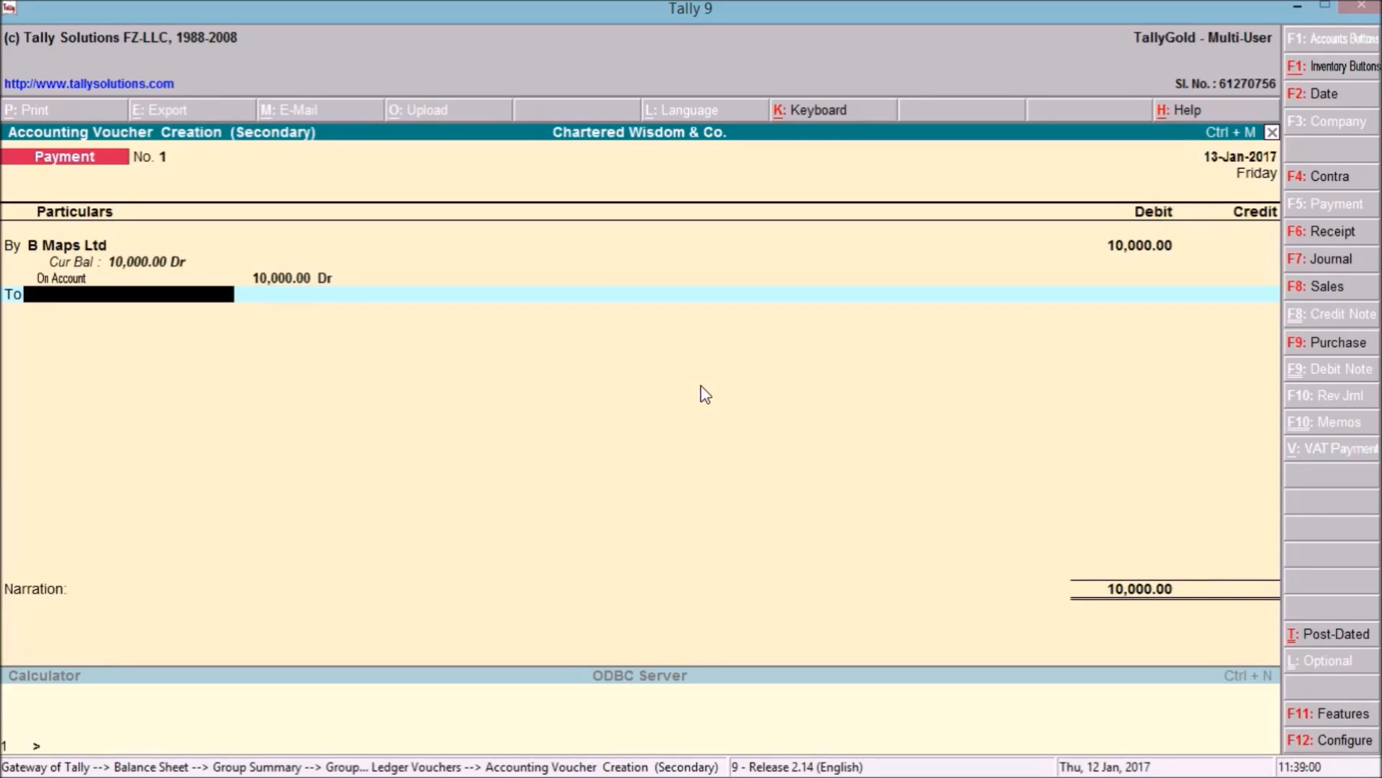
Credit SBI A/c, narrate 'being payment made to B Maps Ltd', save, and minimize Tally.
{"action": "type", "text": "Sbi"}
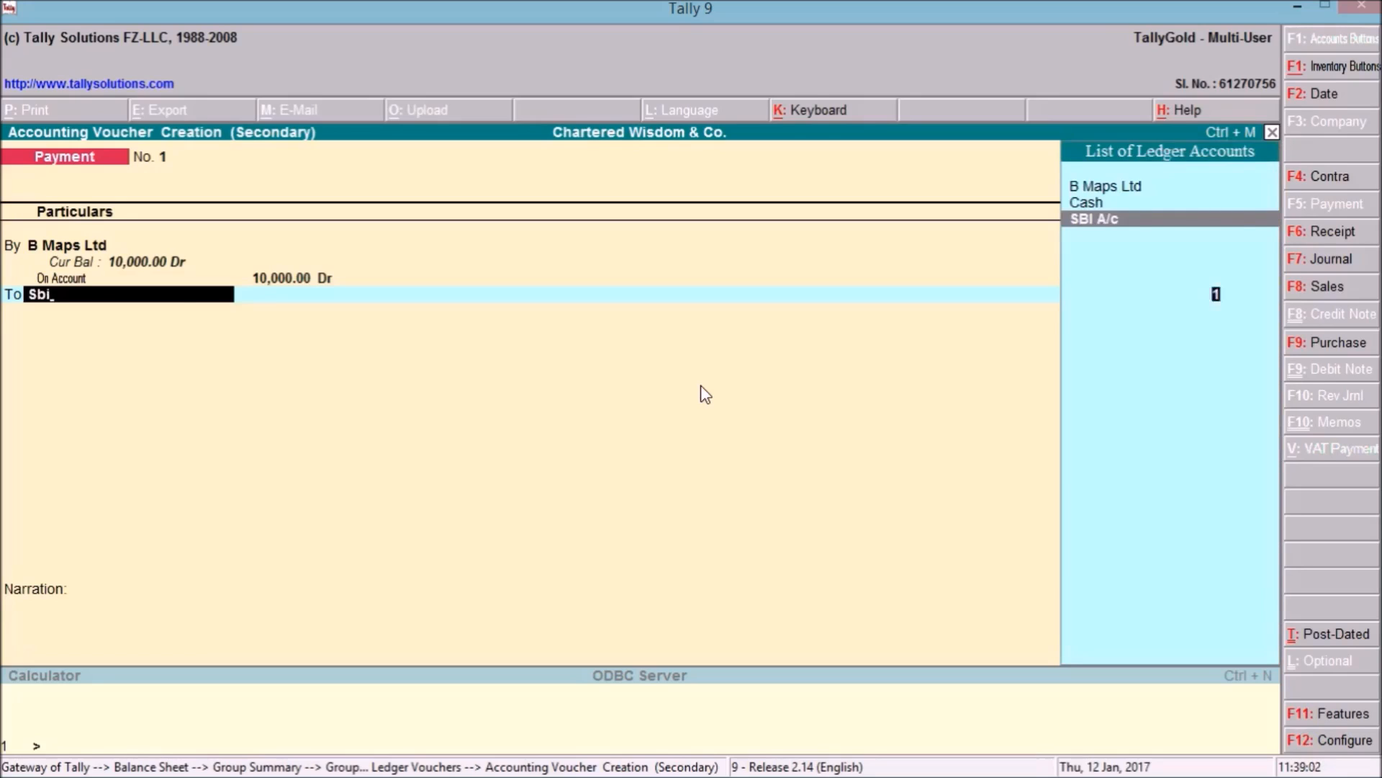
{"action": "key", "text": "Return"}
{"action": "key", "text": "Return"}
{"action": "key", "text": "BackSpace"}
{"action": "key", "text": "BackSpace"}
{"action": "key", "text": "BackSpace"}
{"action": "key", "text": "BackSpace"}
{"action": "key", "text": "BackSpace"}
{"action": "key", "text": "BackSpace"}
{"action": "key", "text": "BackSpace"}
{"action": "type", "text": "being"}
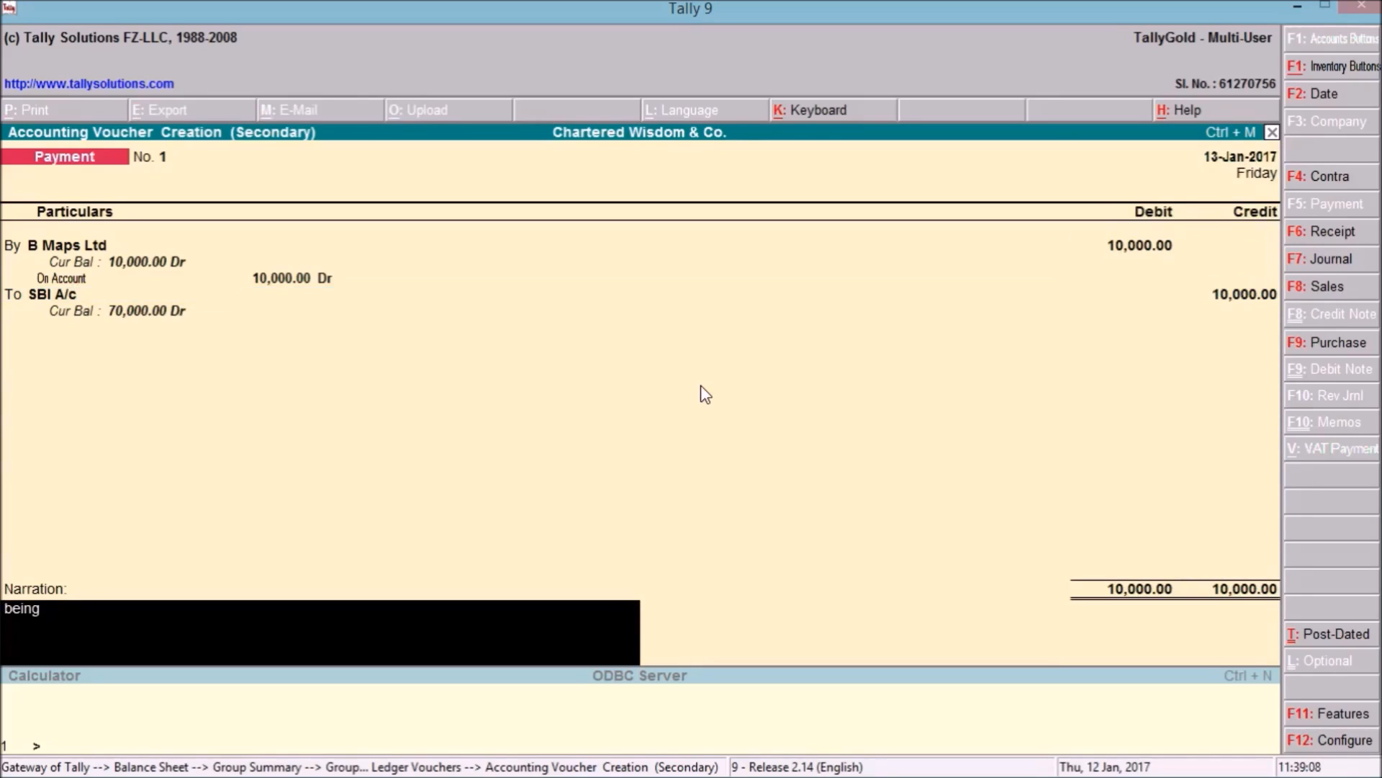
{"action": "type", "text": " paymn"}
{"action": "key", "text": "BackSpace"}
{"action": "type", "text": "ent made to B"}
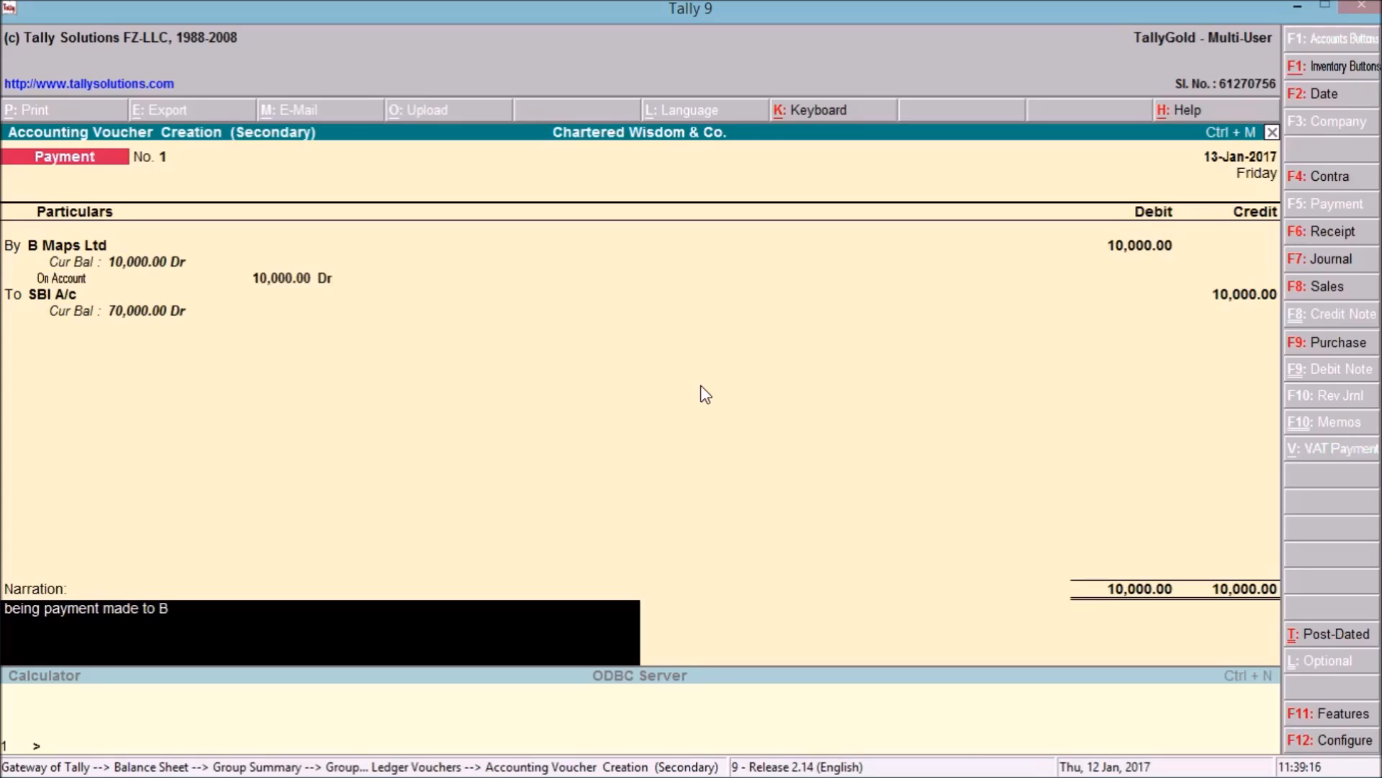
{"action": "type", "text": " Maps Ltd"}
{"action": "key", "text": "Return"}
{"action": "key", "text": "Return"}
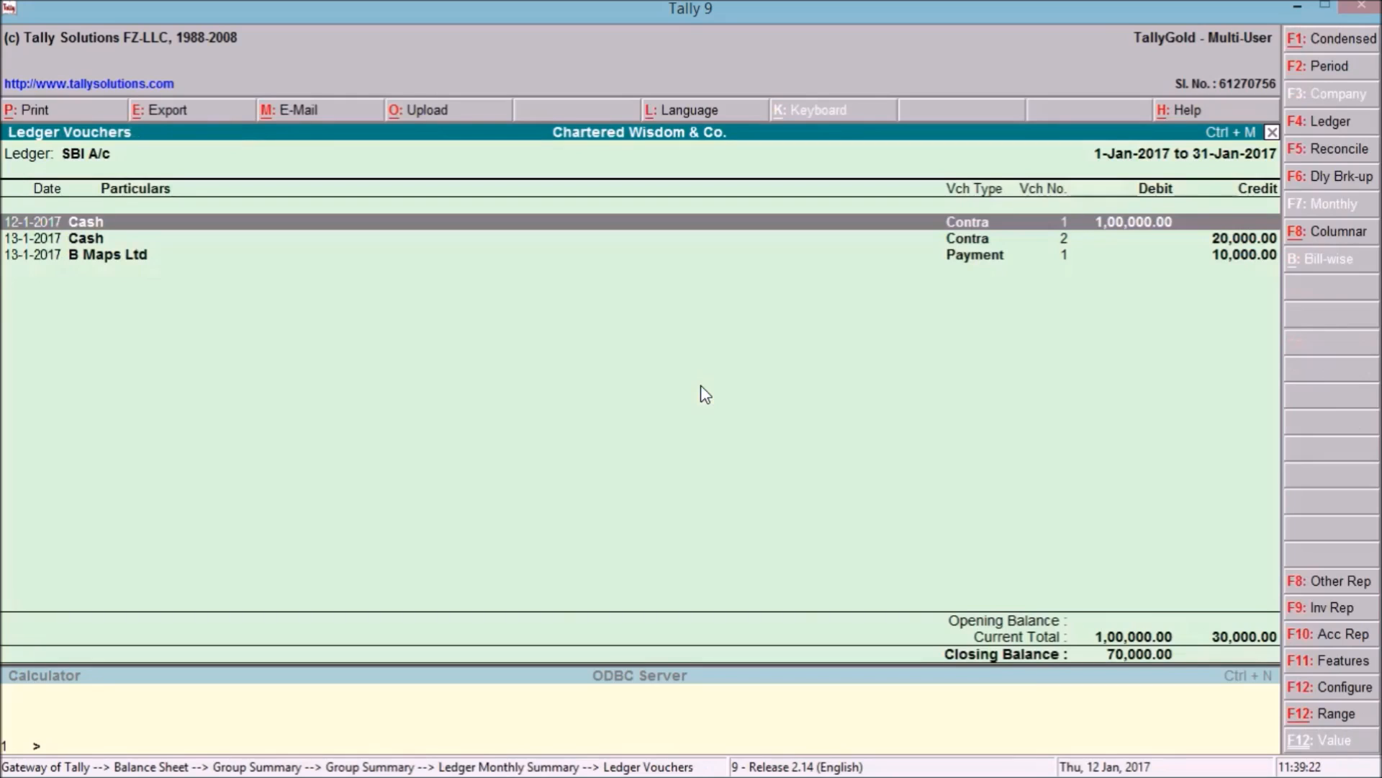
{"action": "left_click", "coordinate": [1297, 5]}
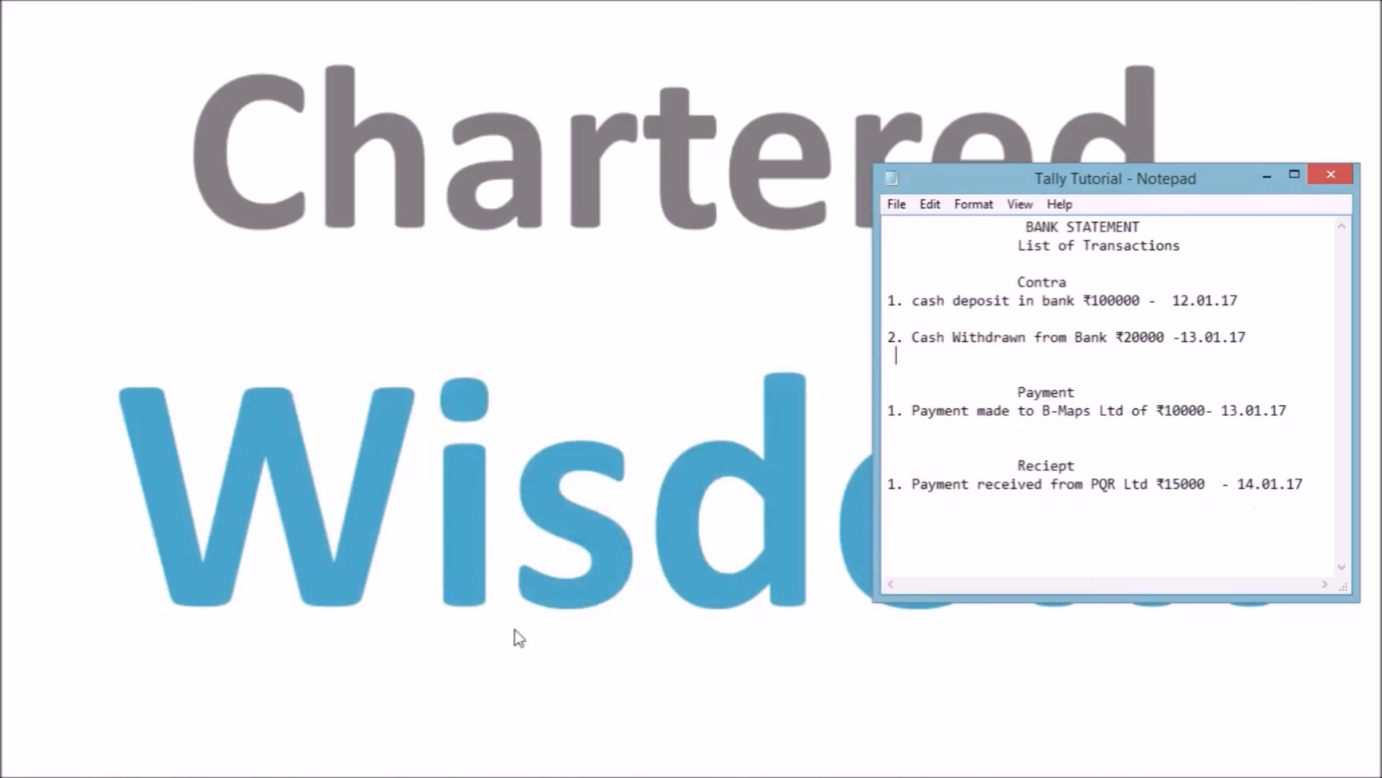
{"action": "left_click", "coordinate": [393, 760]}
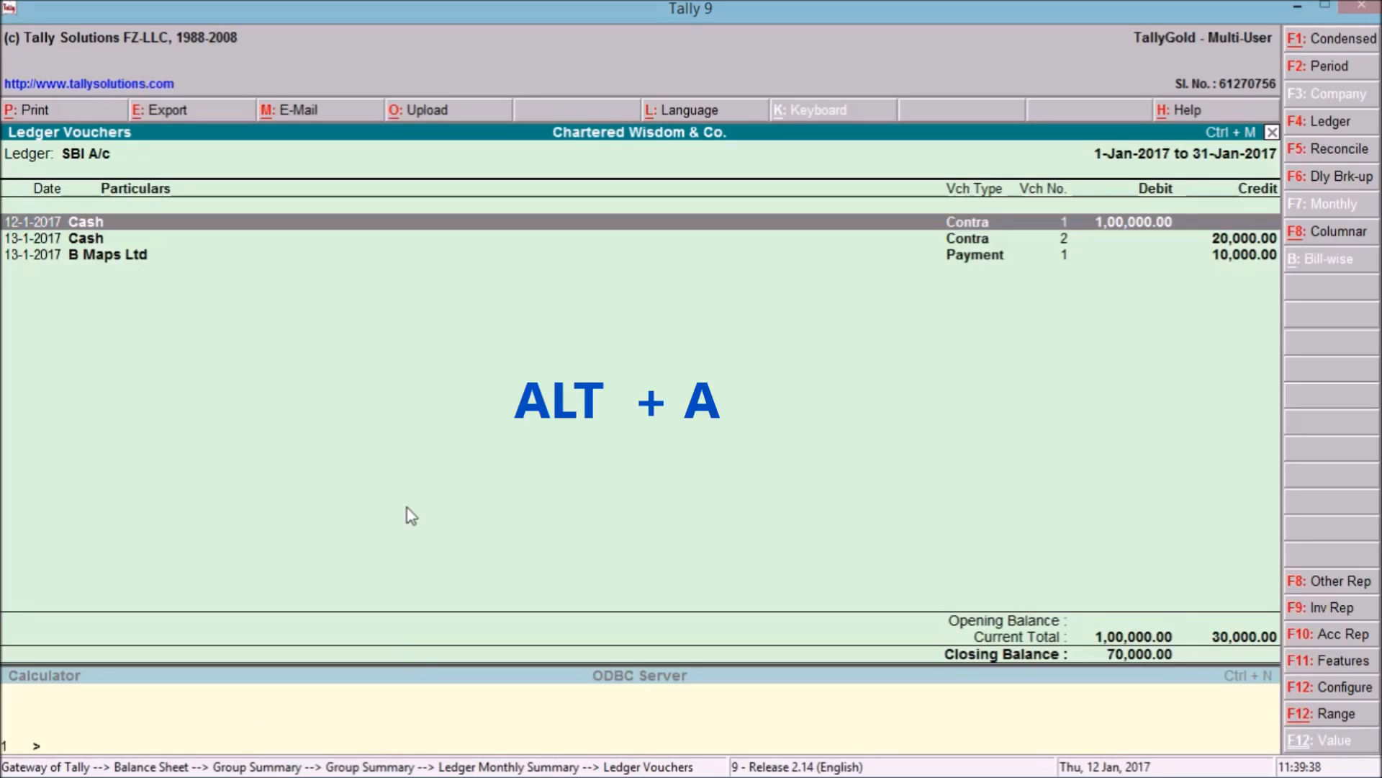
Start a Receipt voucher (F6) dated 14-Jan-2017.
{"action": "key", "text": "alt+a"}
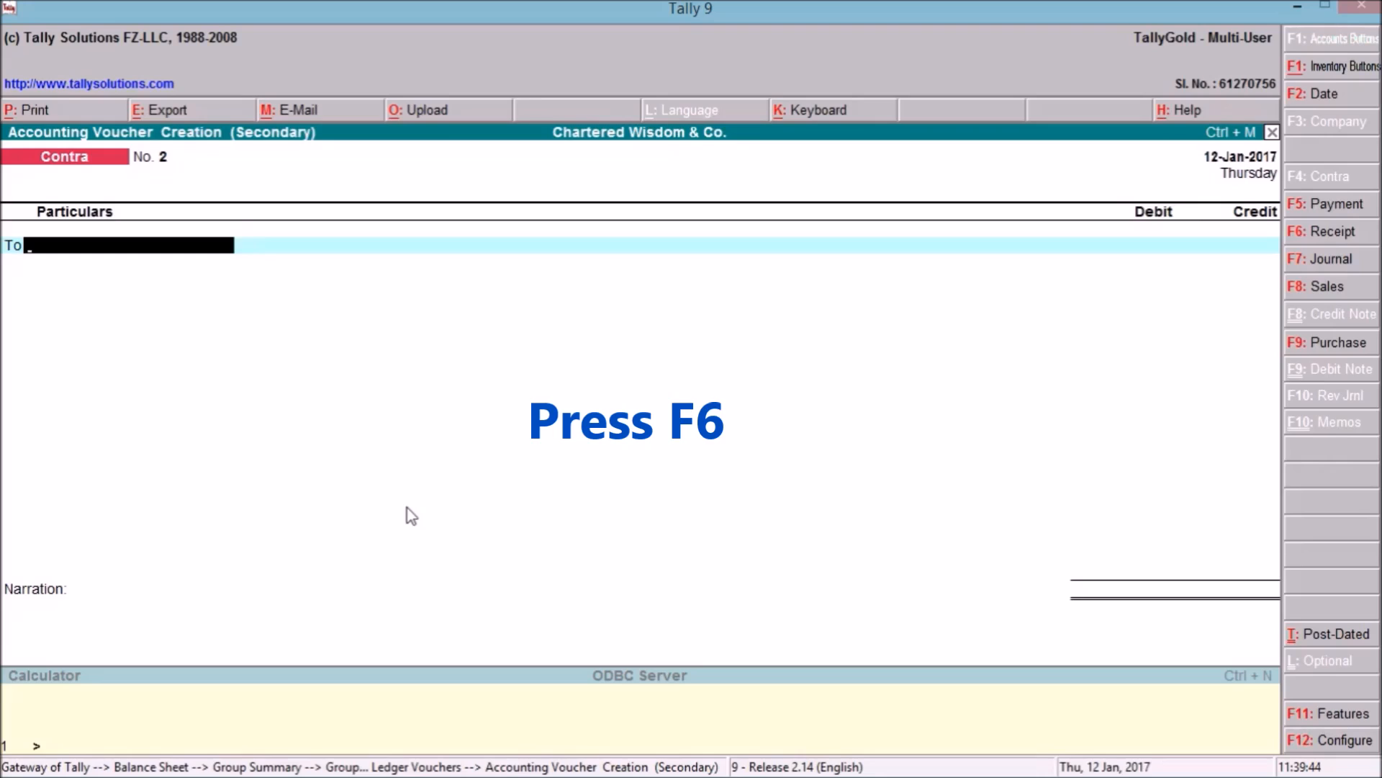
{"action": "key", "text": "F6"}
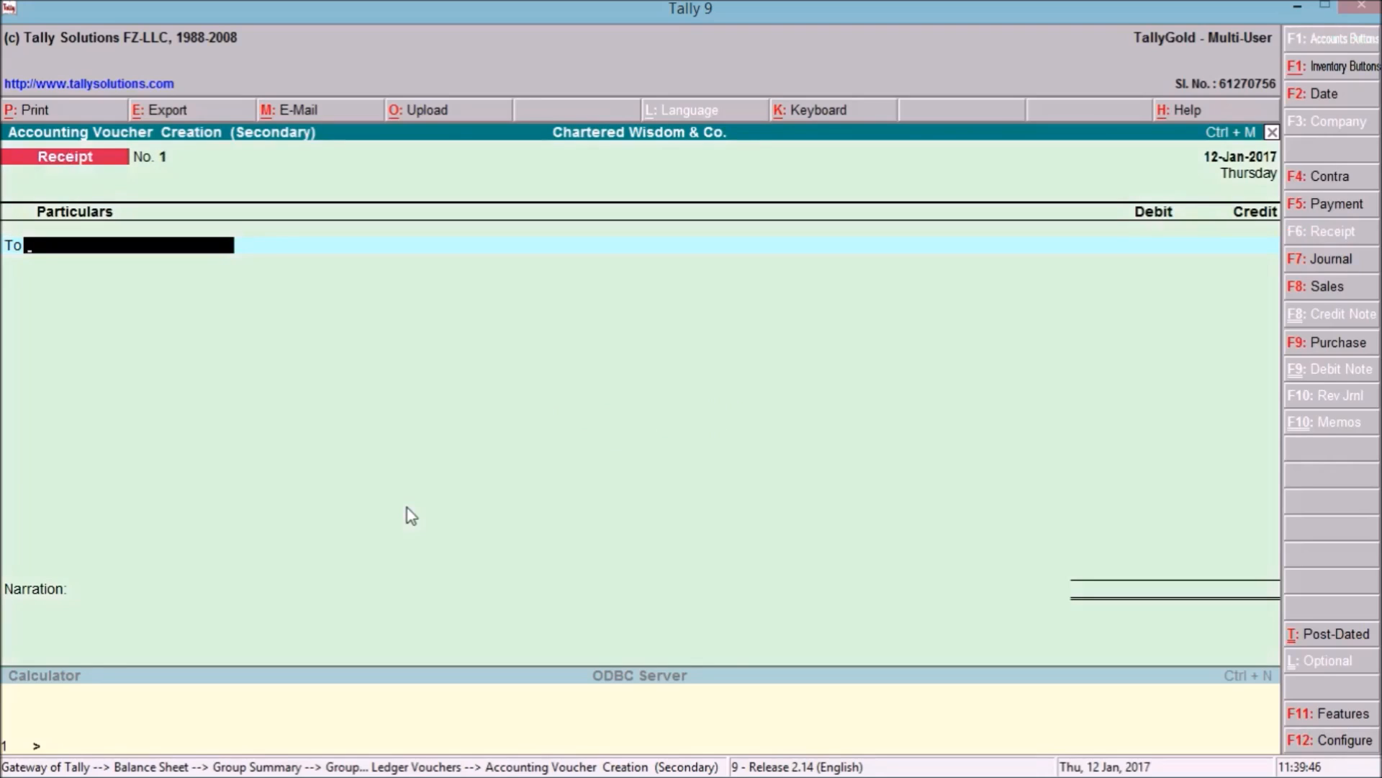
{"action": "key", "text": "F2"}
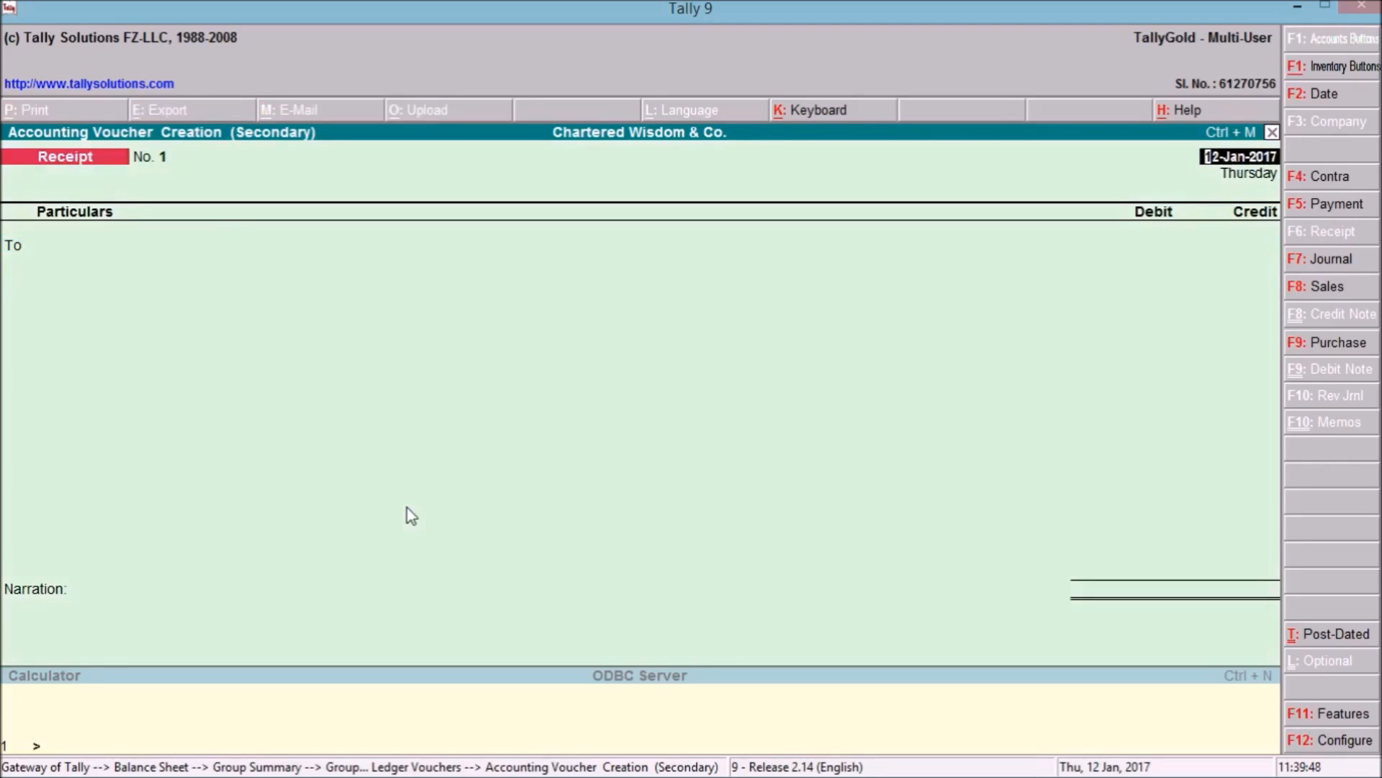
{"action": "type", "text": "14.01.17"}
{"action": "key", "text": "Return"}
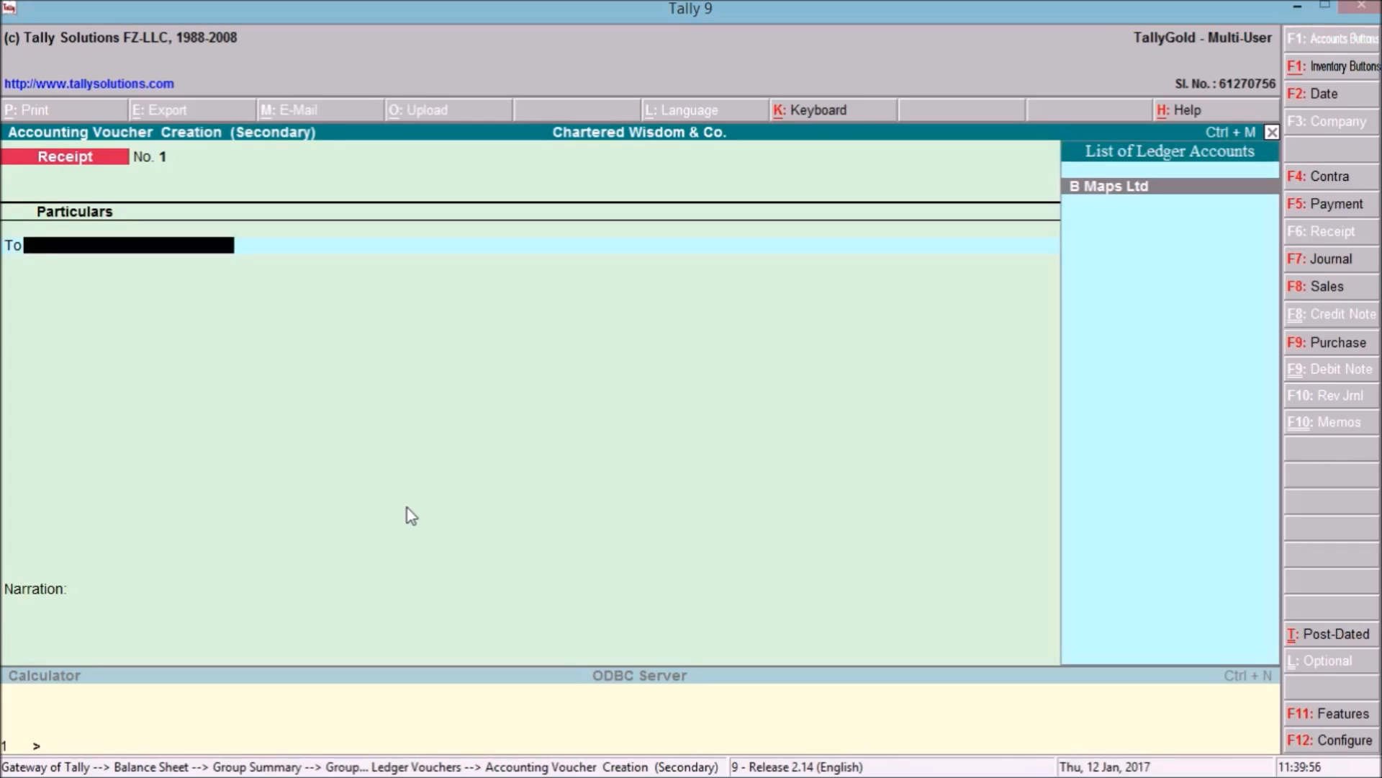
Create the party ledger PQR Ltd under Sundry Debtors and save it.
{"action": "key", "text": "alt+c"}
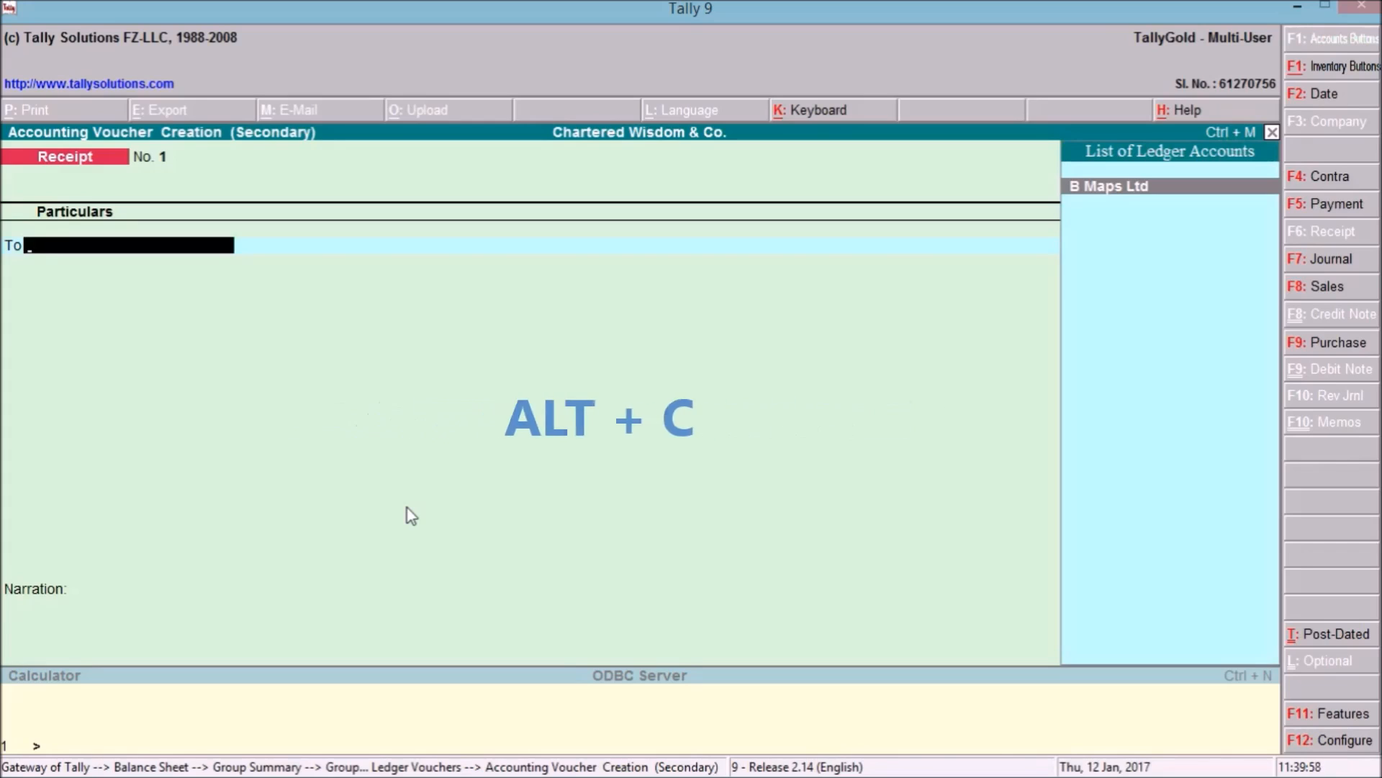
{"action": "type", "text": "PQR Ltd"}
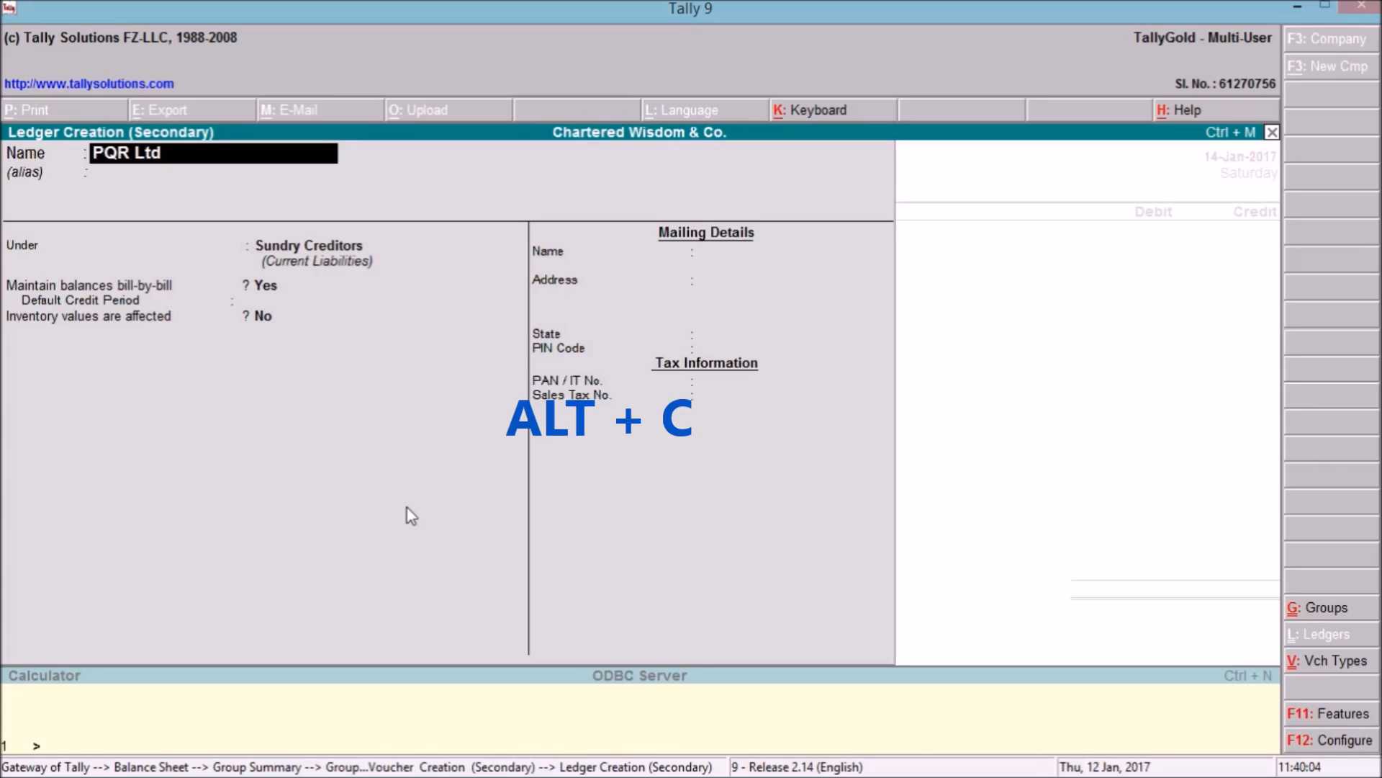
{"action": "key", "text": "Return"}
{"action": "key", "text": "Return"}
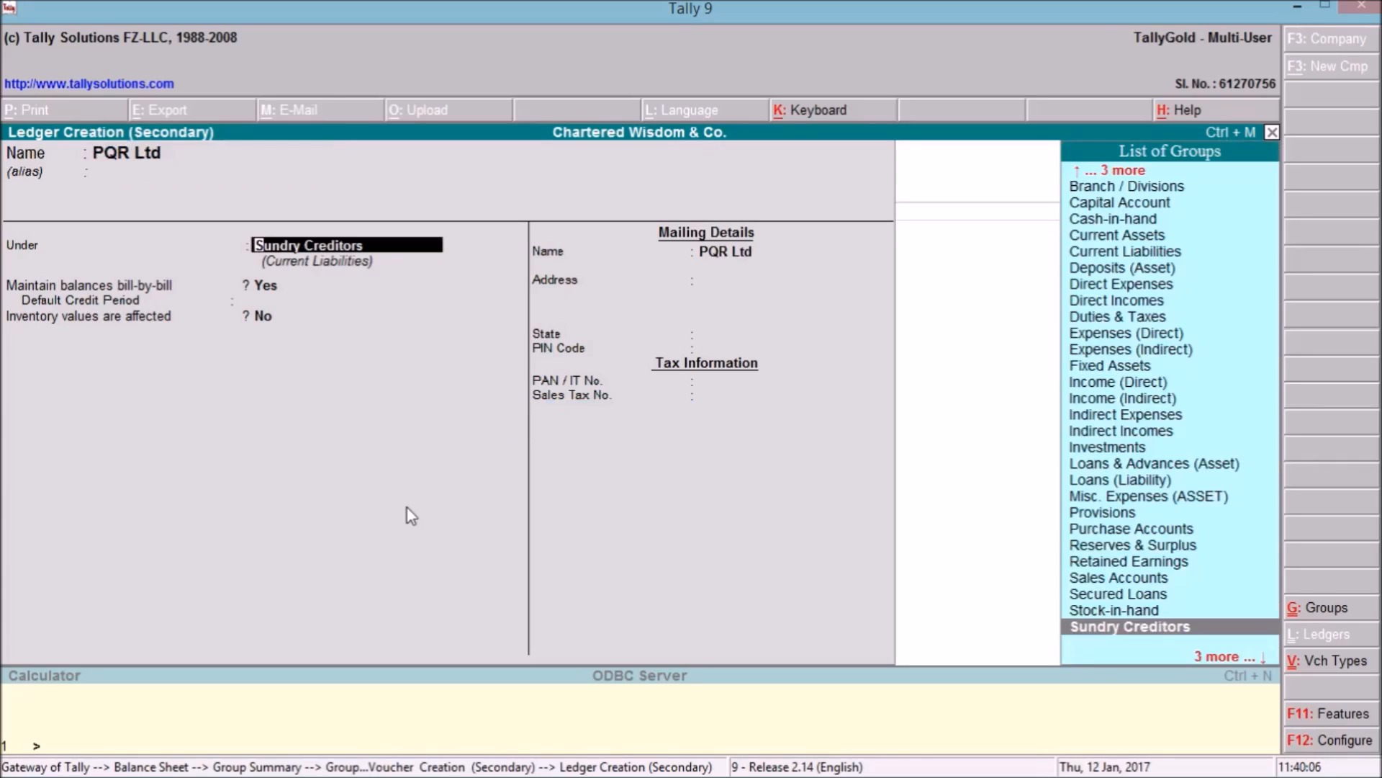
{"action": "key", "text": "Down"}
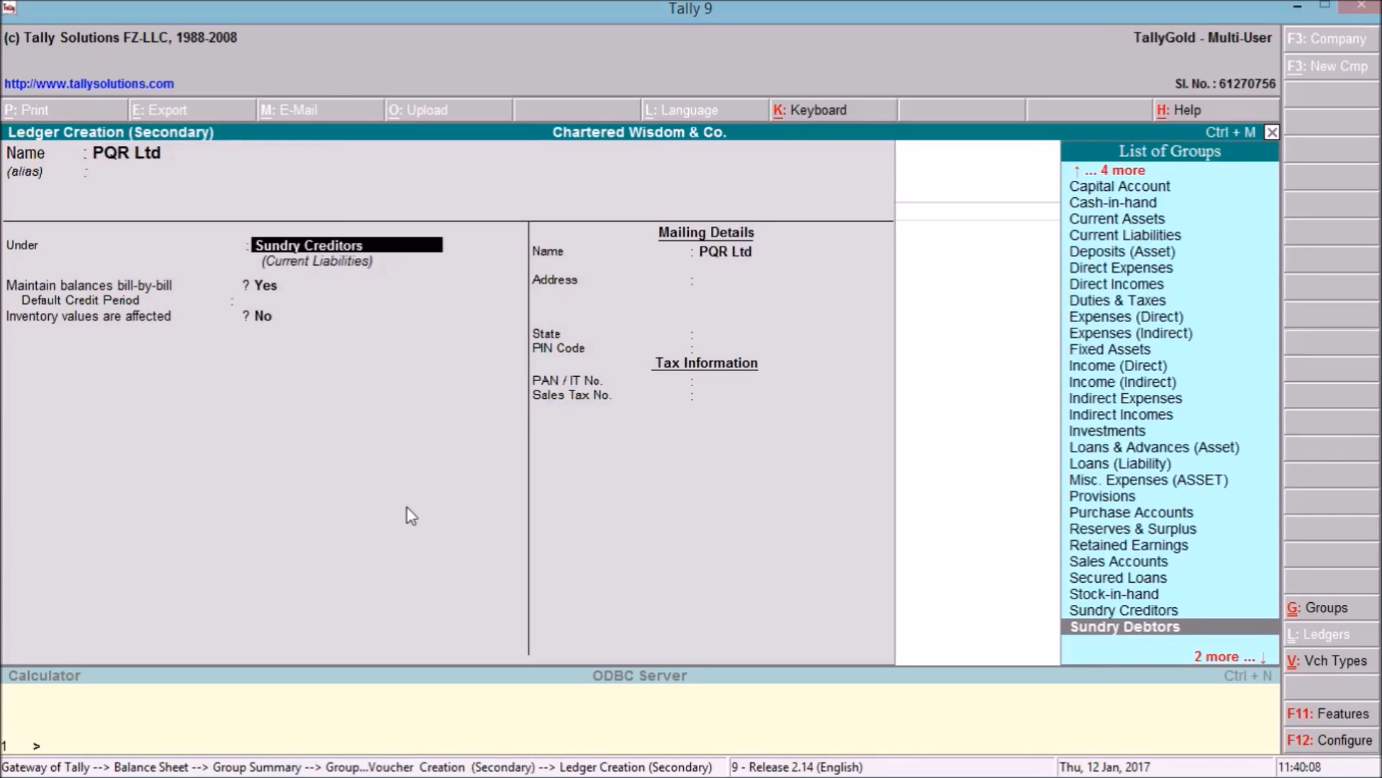
{"action": "key", "text": "Return"}
{"action": "key", "text": "Return"}
{"action": "key", "text": "Return"}
{"action": "key", "text": "Return"}
{"action": "key", "text": "Return"}
{"action": "key", "text": "Return"}
{"action": "key", "text": "Return"}
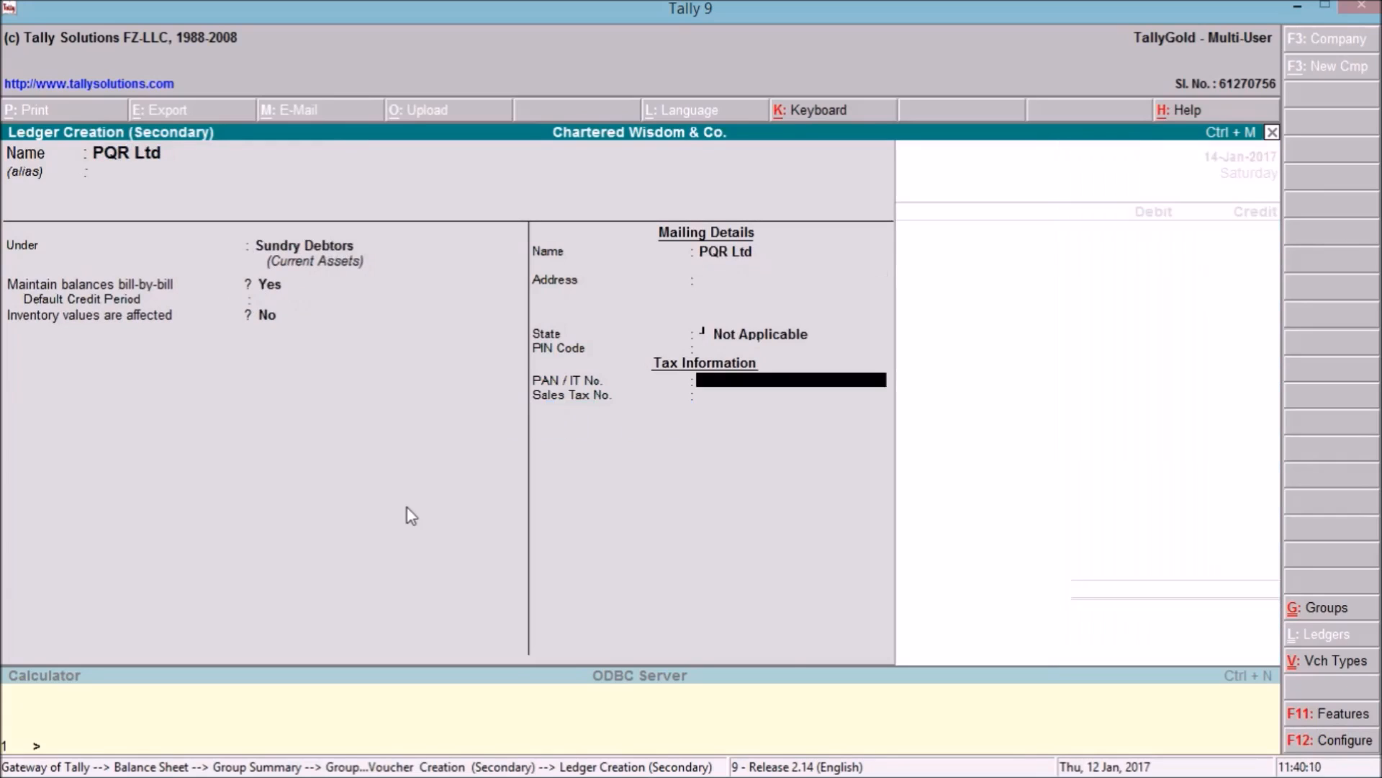
{"action": "key", "text": "Return"}
{"action": "key", "text": "Return"}
{"action": "key", "text": "Return"}
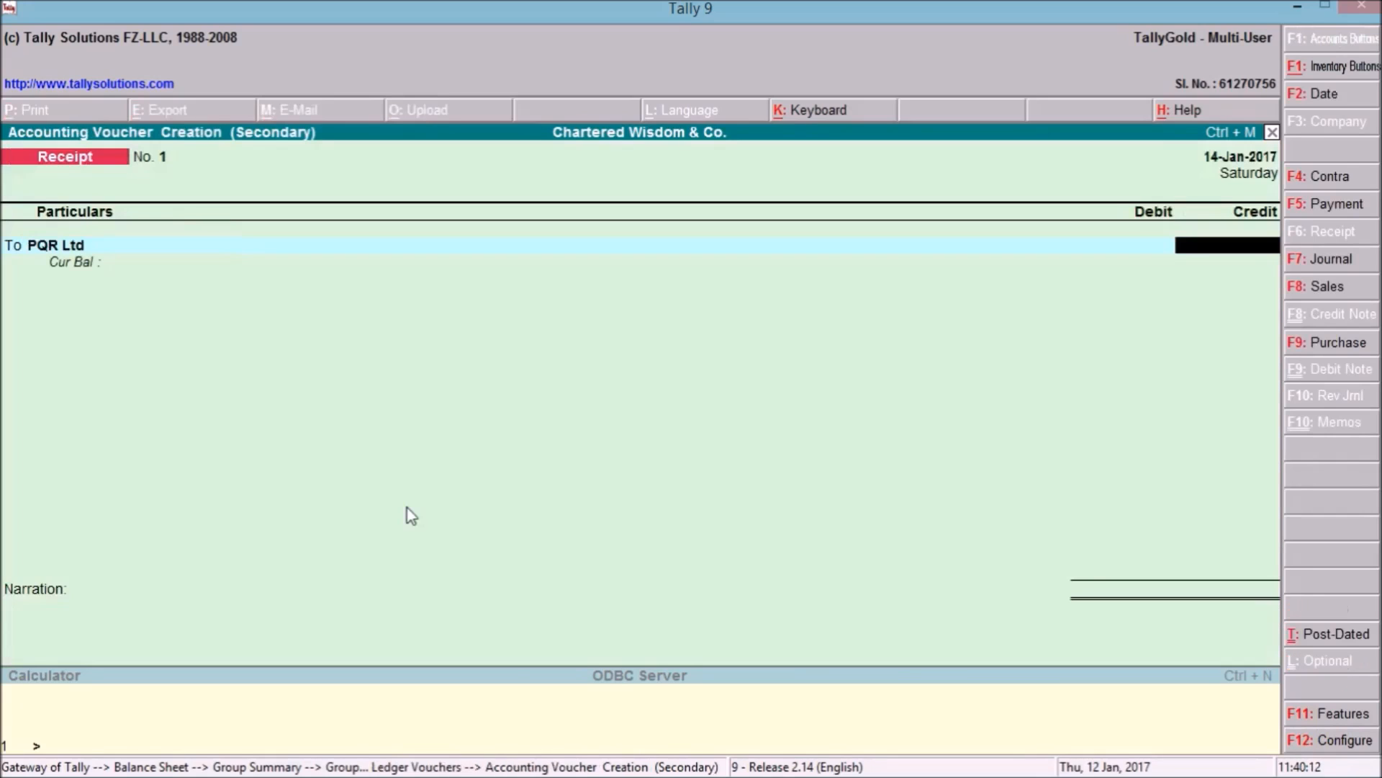
Credit PQR Ltd 15,000 on account, debit SBI A/c, narrate 'being receipt from PQR Ltd', and save.
{"action": "type", "text": "15000"}
{"action": "key", "text": "Return"}
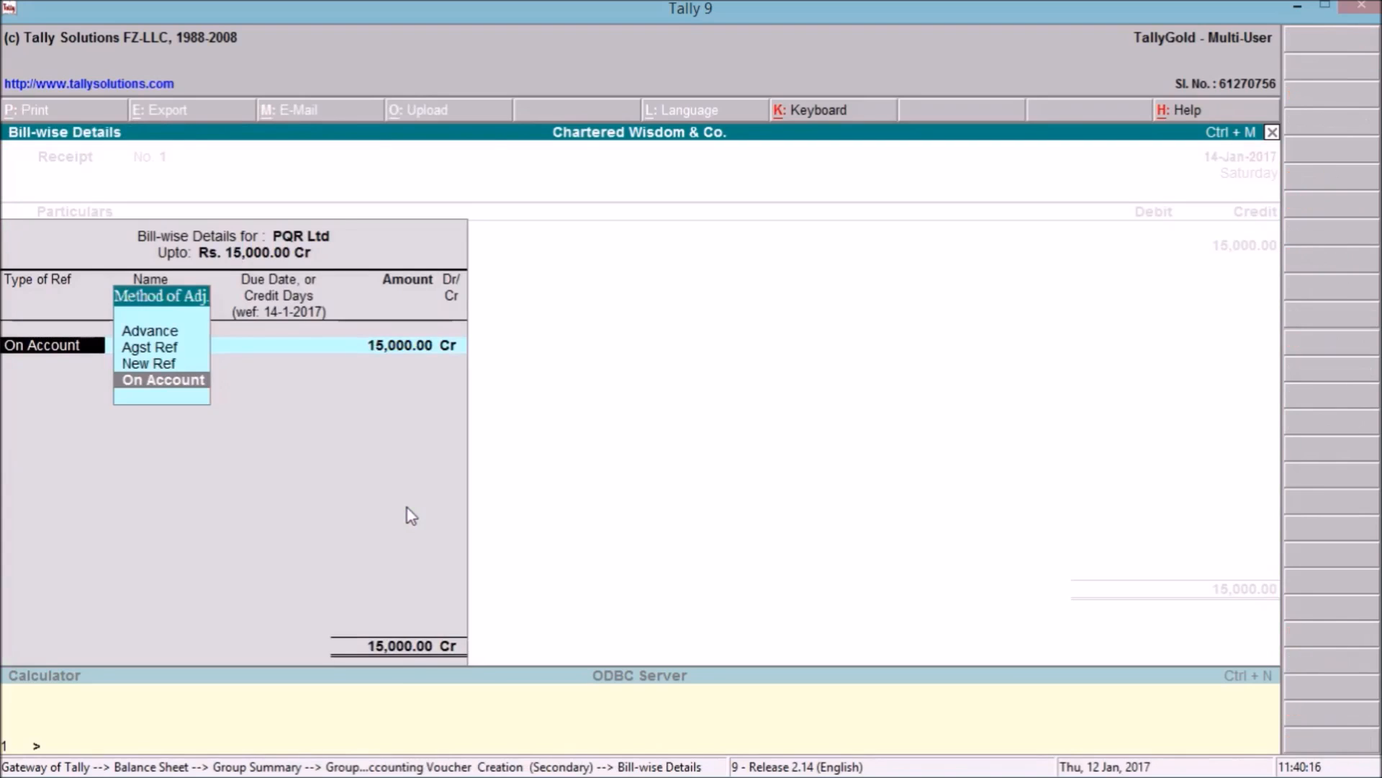
{"action": "key", "text": "Return"}
{"action": "key", "text": "Return"}
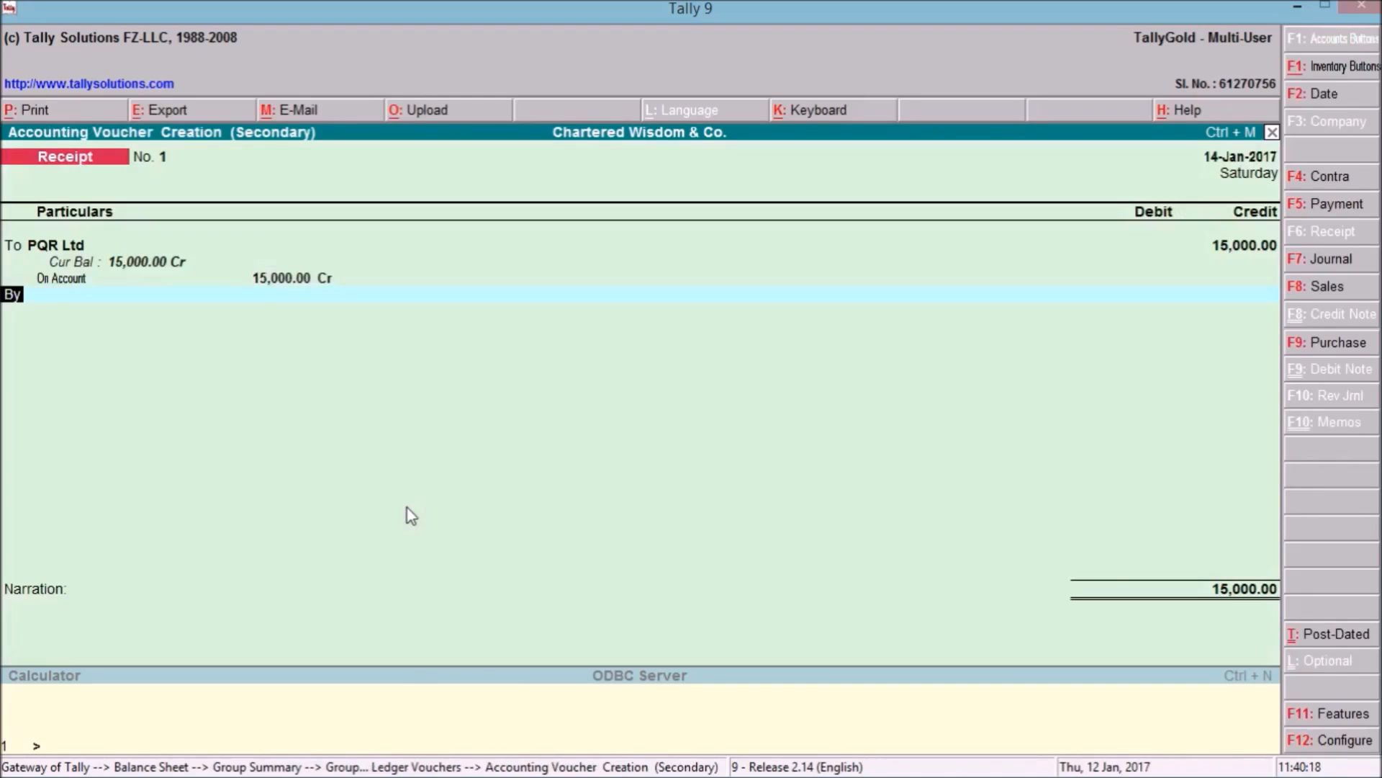
{"action": "type", "text": "Sb"}
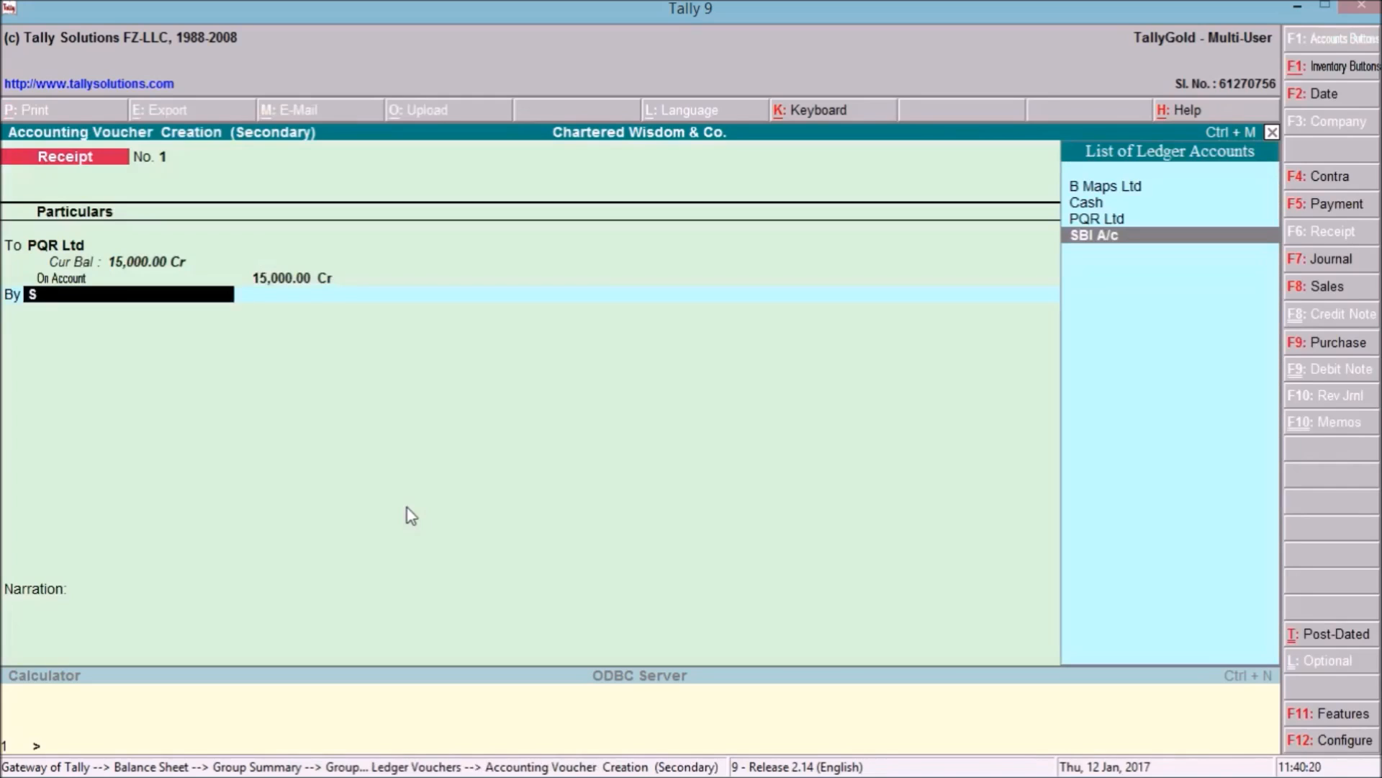
{"action": "key", "text": "Return"}
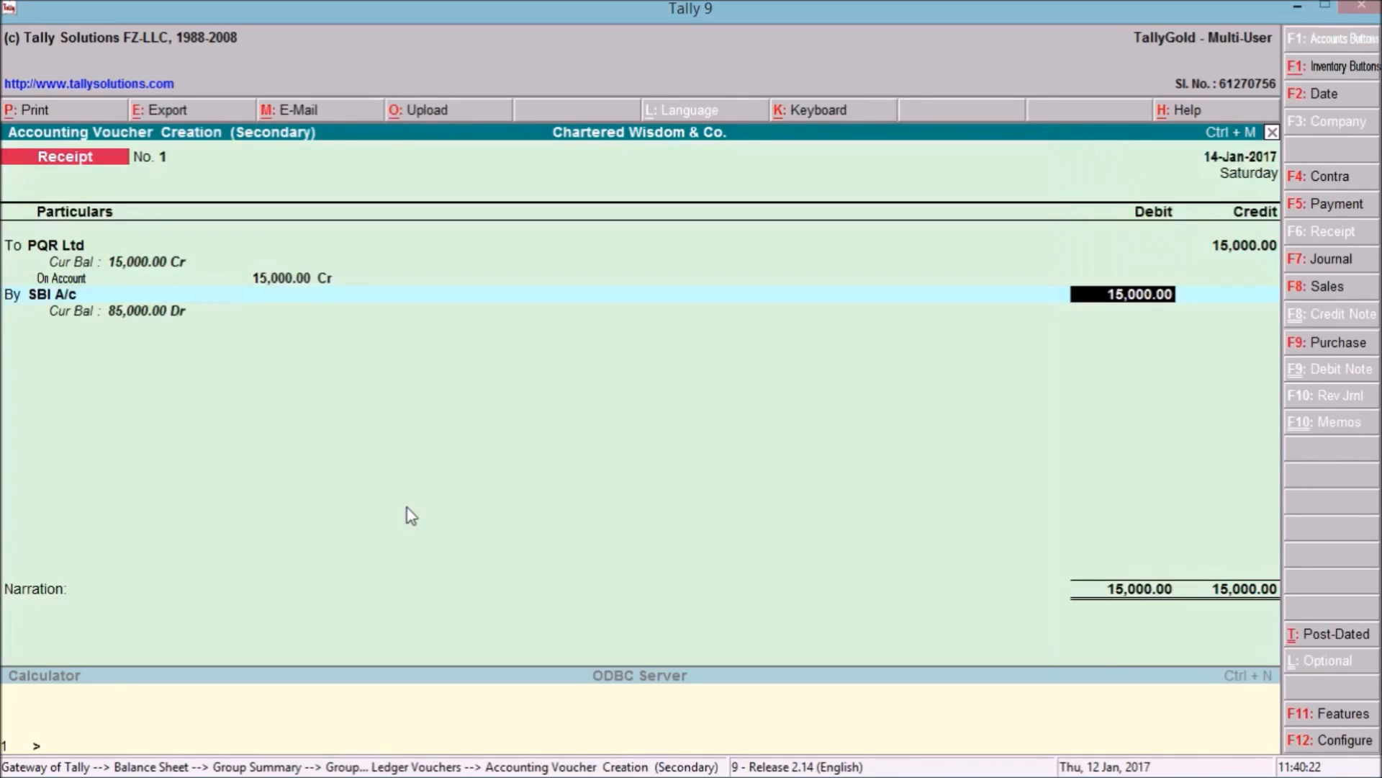
{"action": "key", "text": "Return"}
{"action": "key", "text": "BackSpace"}
{"action": "key", "text": "BackSpace"}
{"action": "key", "text": "BackSpace"}
{"action": "key", "text": "BackSpace"}
{"action": "key", "text": "BackSpace"}
{"action": "key", "text": "BackSpace"}
{"action": "key", "text": "BackSpace"}
{"action": "key", "text": "BackSpace"}
{"action": "key", "text": "BackSpace"}
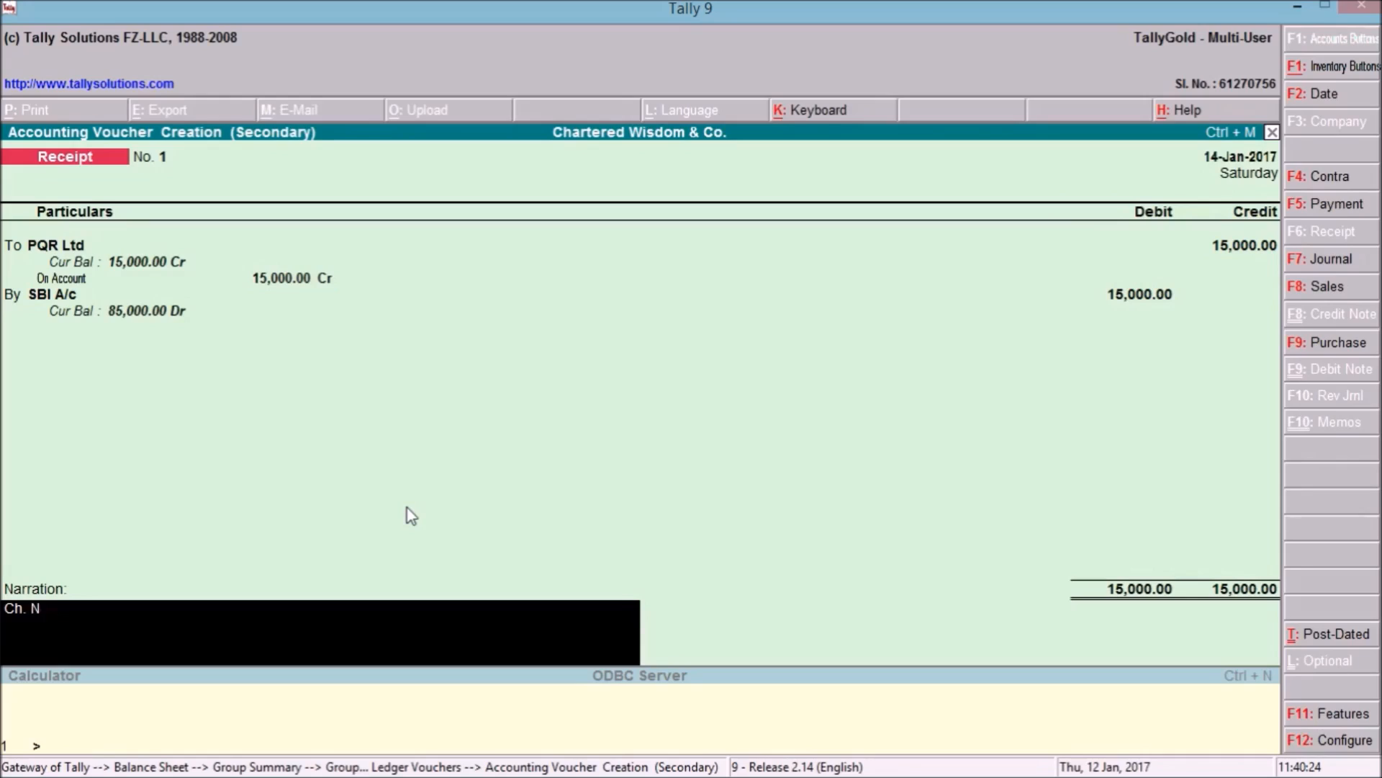
{"action": "type", "text": "being "}
{"action": "type", "text": "reciept"}
{"action": "key", "text": "BackSpace"}
{"action": "key", "text": "BackSpace"}
{"action": "key", "text": "BackSpace"}
{"action": "key", "text": "BackSpace"}
{"action": "type", "text": "eipt from"}
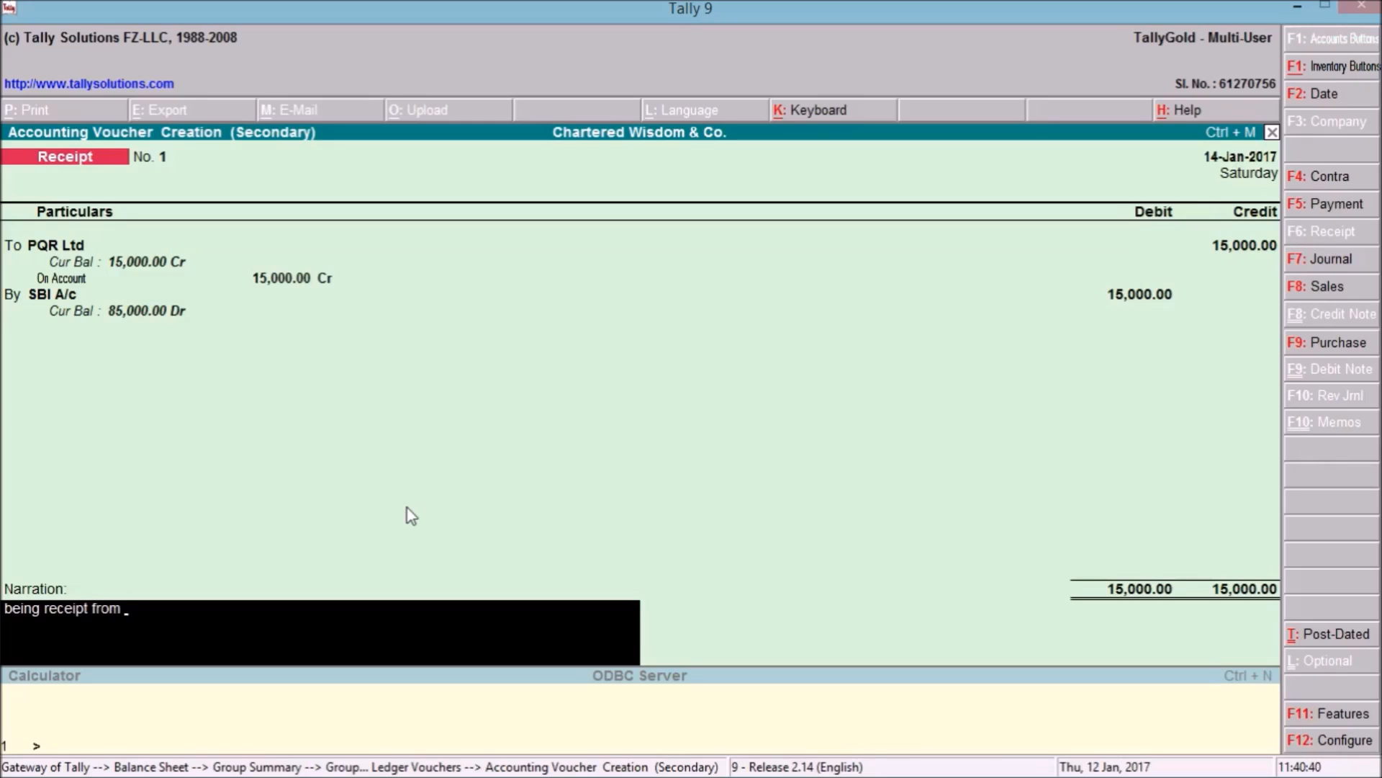
{"action": "type", "text": " PQR Ltd"}
{"action": "key", "text": "Return"}
{"action": "key", "text": "Return"}
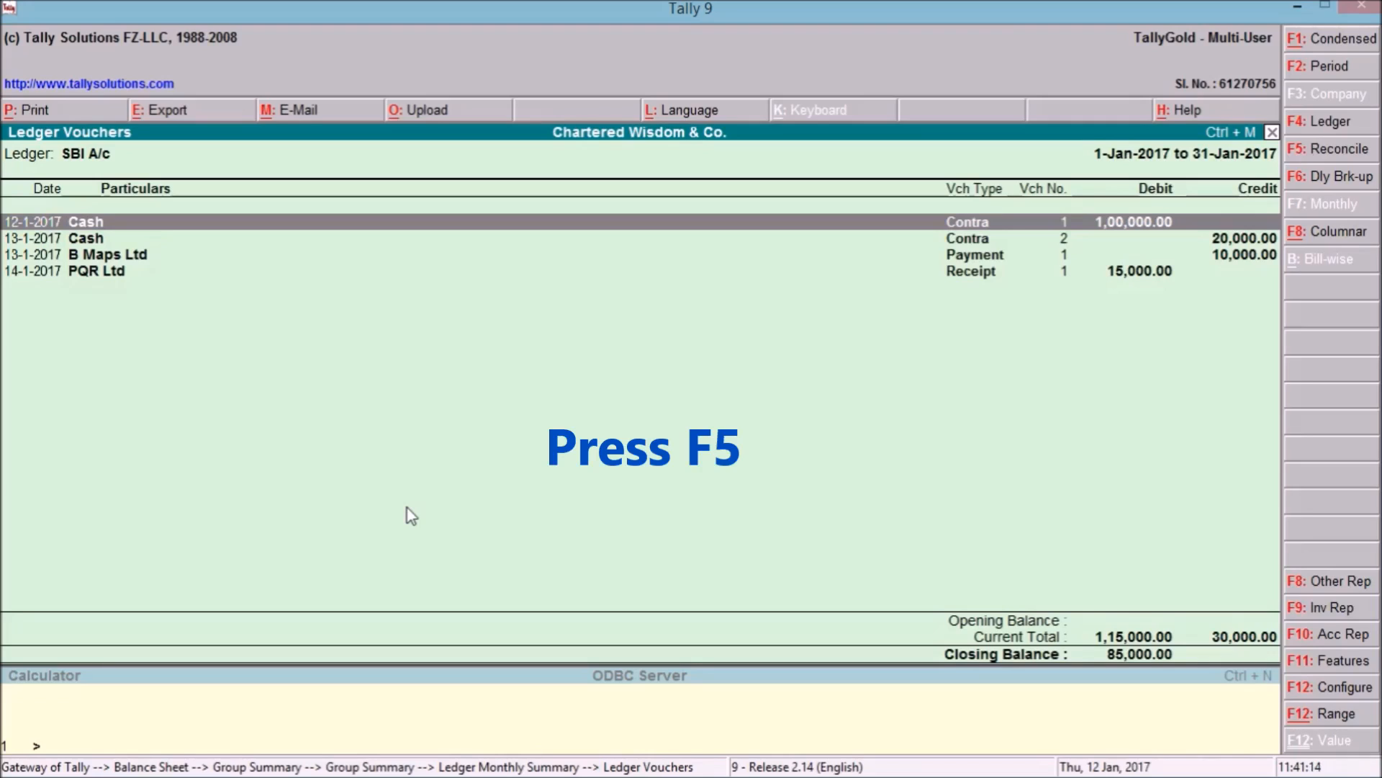
Enter bank dates 12.01.17, 13.01.17, 13.01.17 and 14.01.17 for the four SBI A/c entries.
{"action": "key", "text": "F5"}
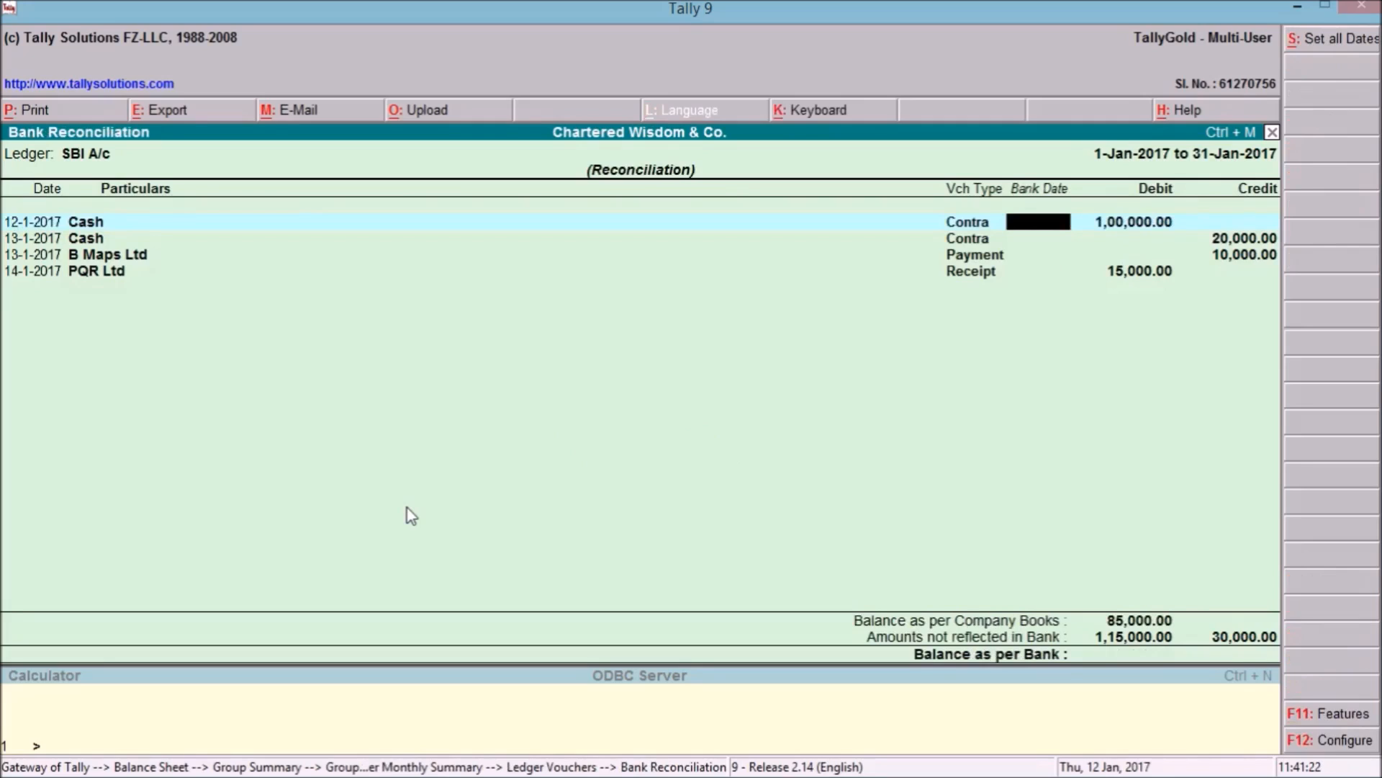
{"action": "type", "text": "1"}
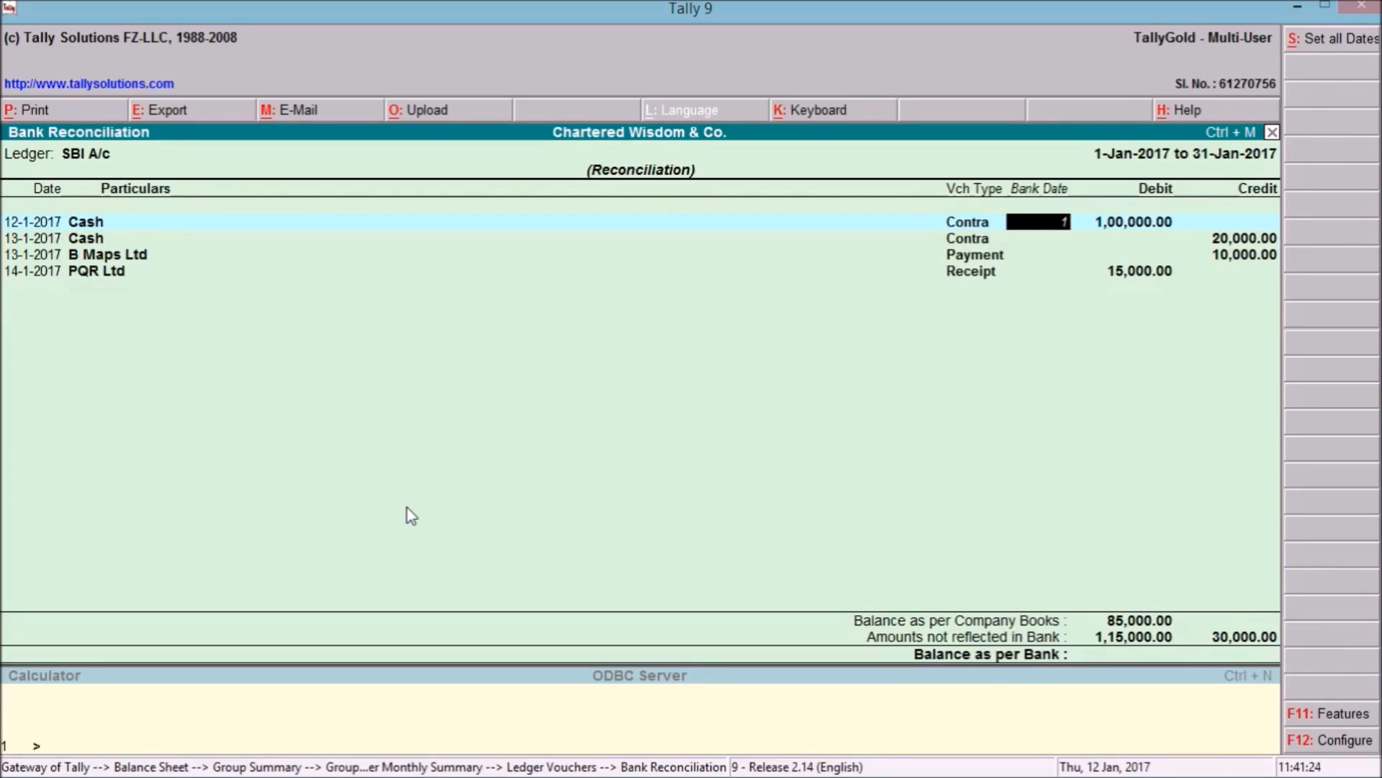
{"action": "type", "text": "2.01.17"}
{"action": "key", "text": "Return"}
{"action": "type", "text": "13.01.17"}
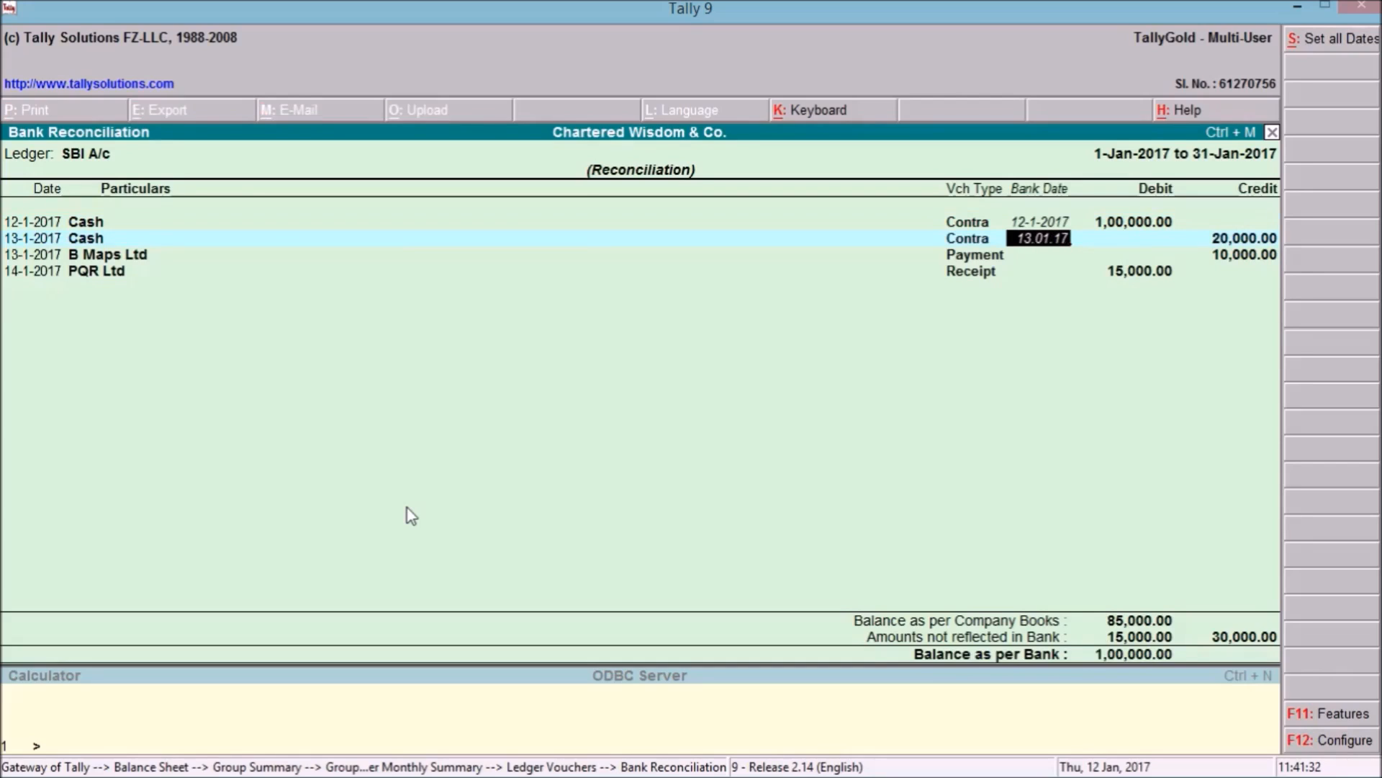
{"action": "key", "text": "Return"}
{"action": "type", "text": "13."}
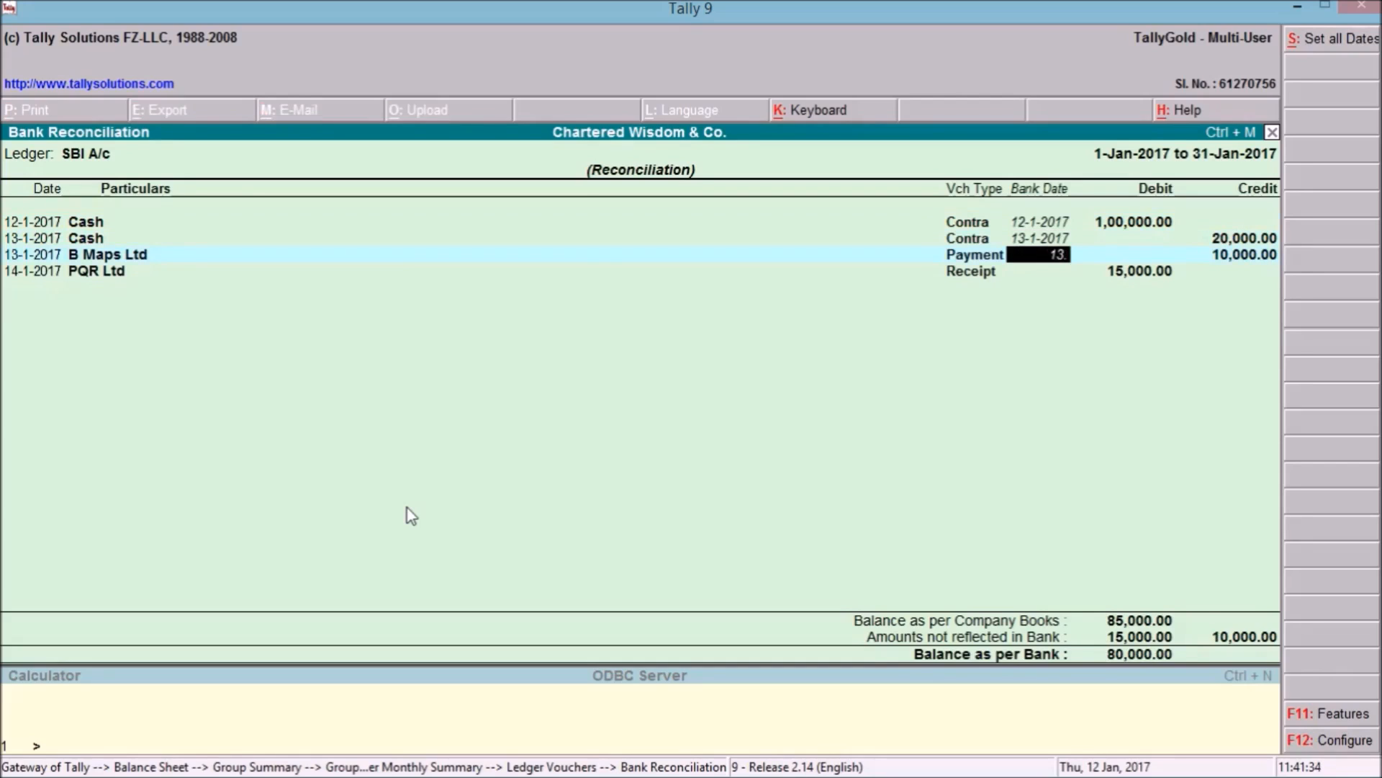
{"action": "type", "text": "01.17"}
{"action": "key", "text": "Return"}
{"action": "type", "text": "14.01.17"}
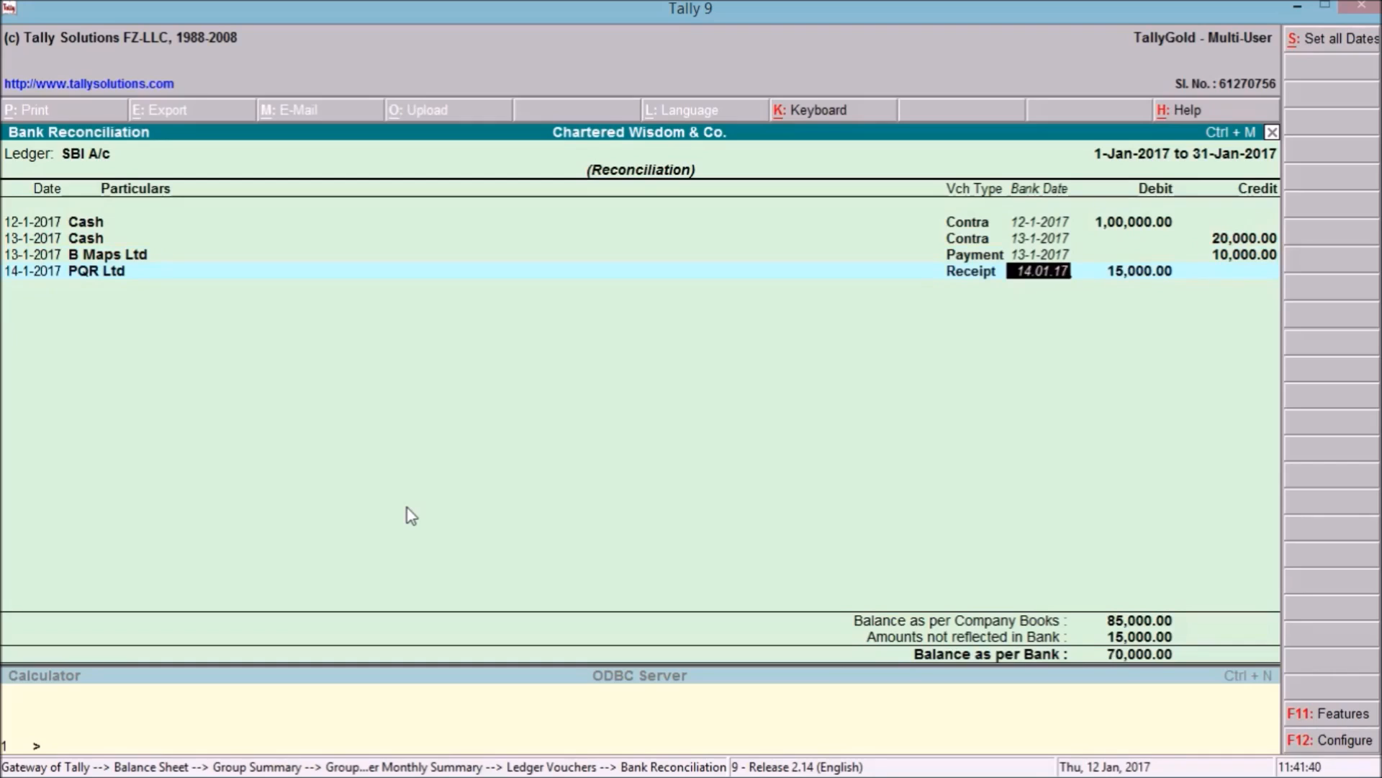
{"action": "key", "text": "Return"}
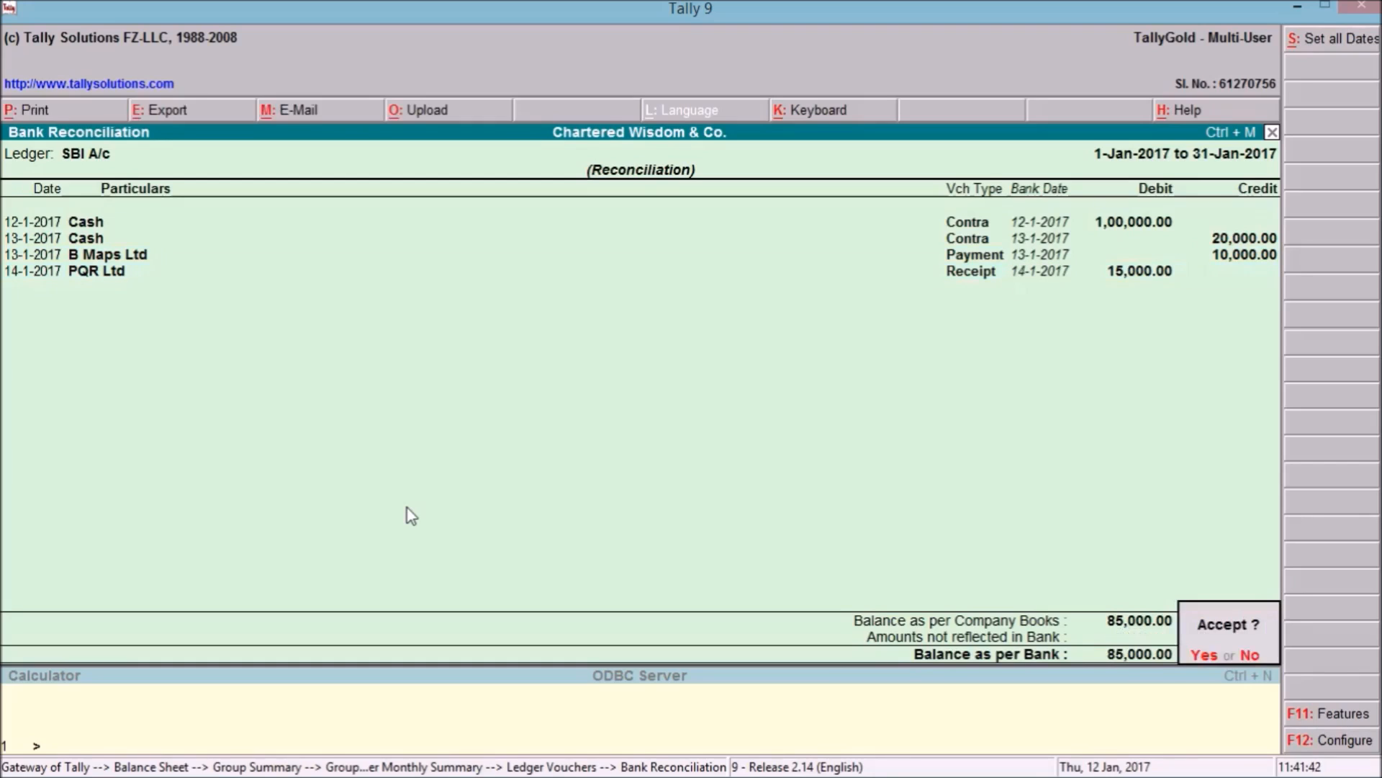
Accept the reconciliation, quit Tally from the Gateway, and minimize the Notepad bank statement.
{"action": "key", "text": "y"}
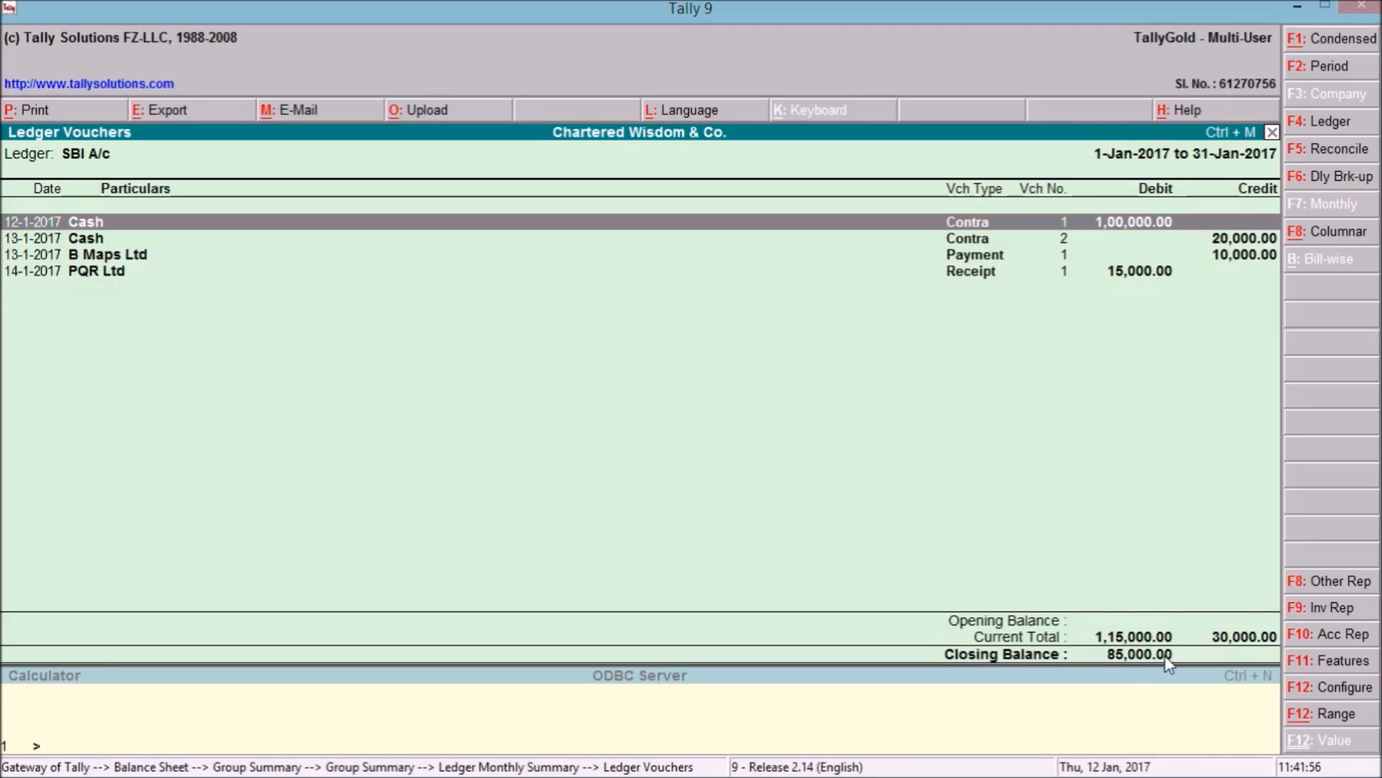
{"action": "key", "text": "Escape"}
{"action": "key", "text": "Escape"}
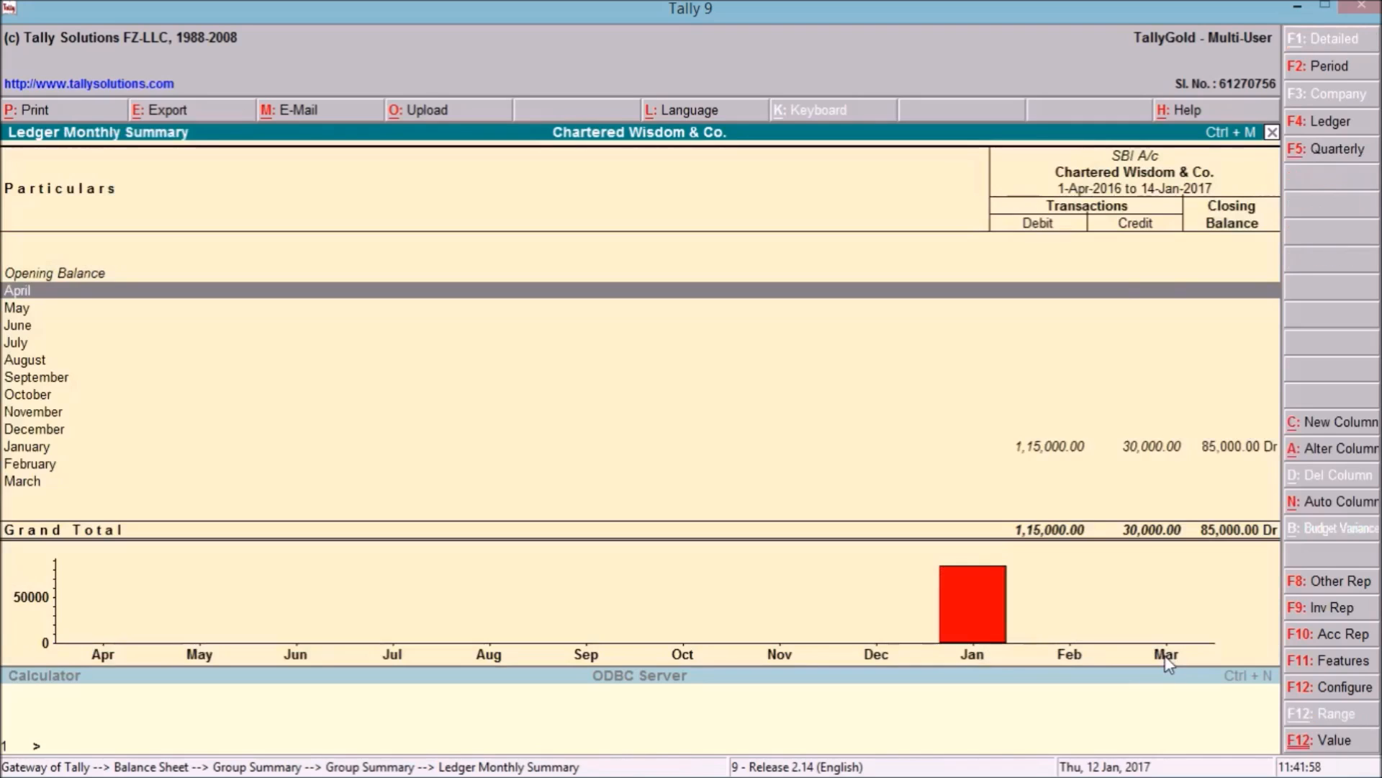
{"action": "key", "text": "Escape"}
{"action": "key", "text": "Escape"}
{"action": "key", "text": "Escape"}
{"action": "key", "text": "Escape"}
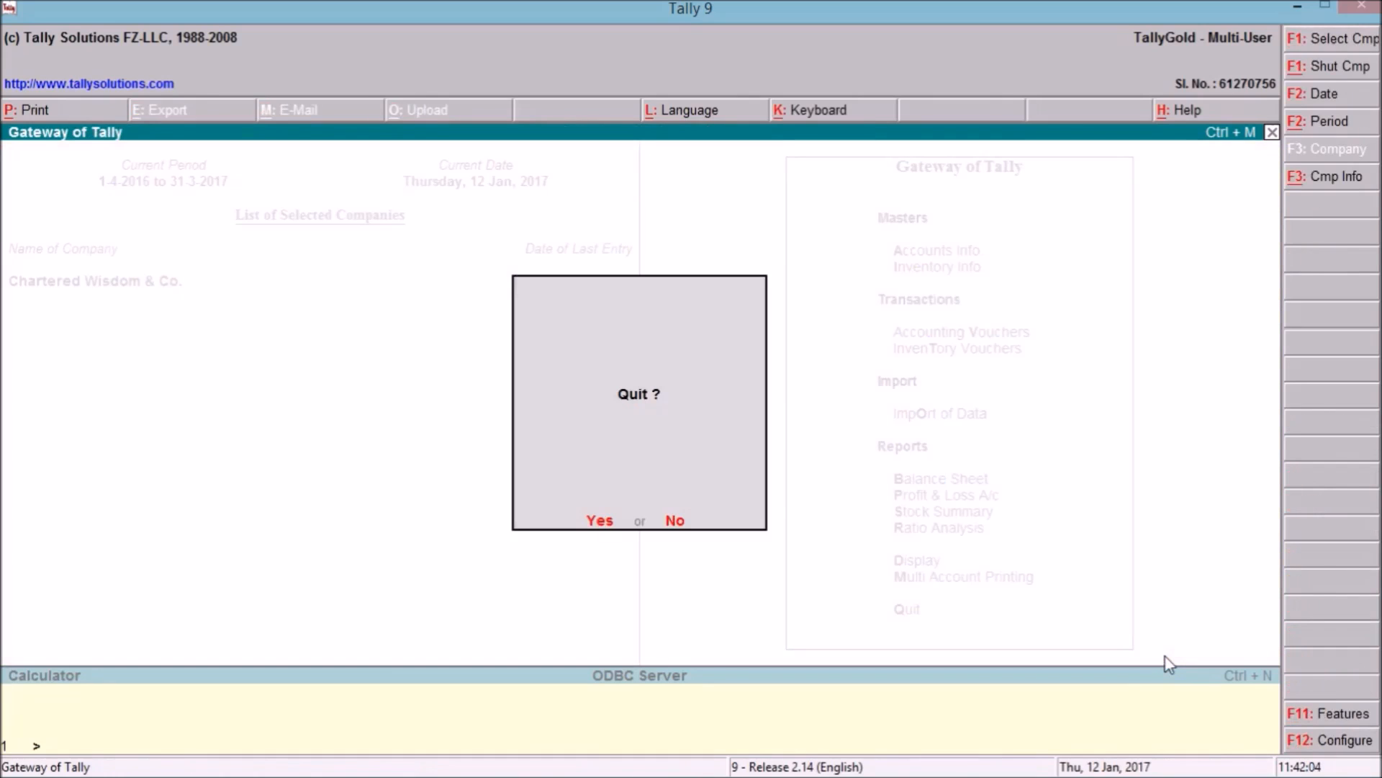
{"action": "key", "text": "Return"}
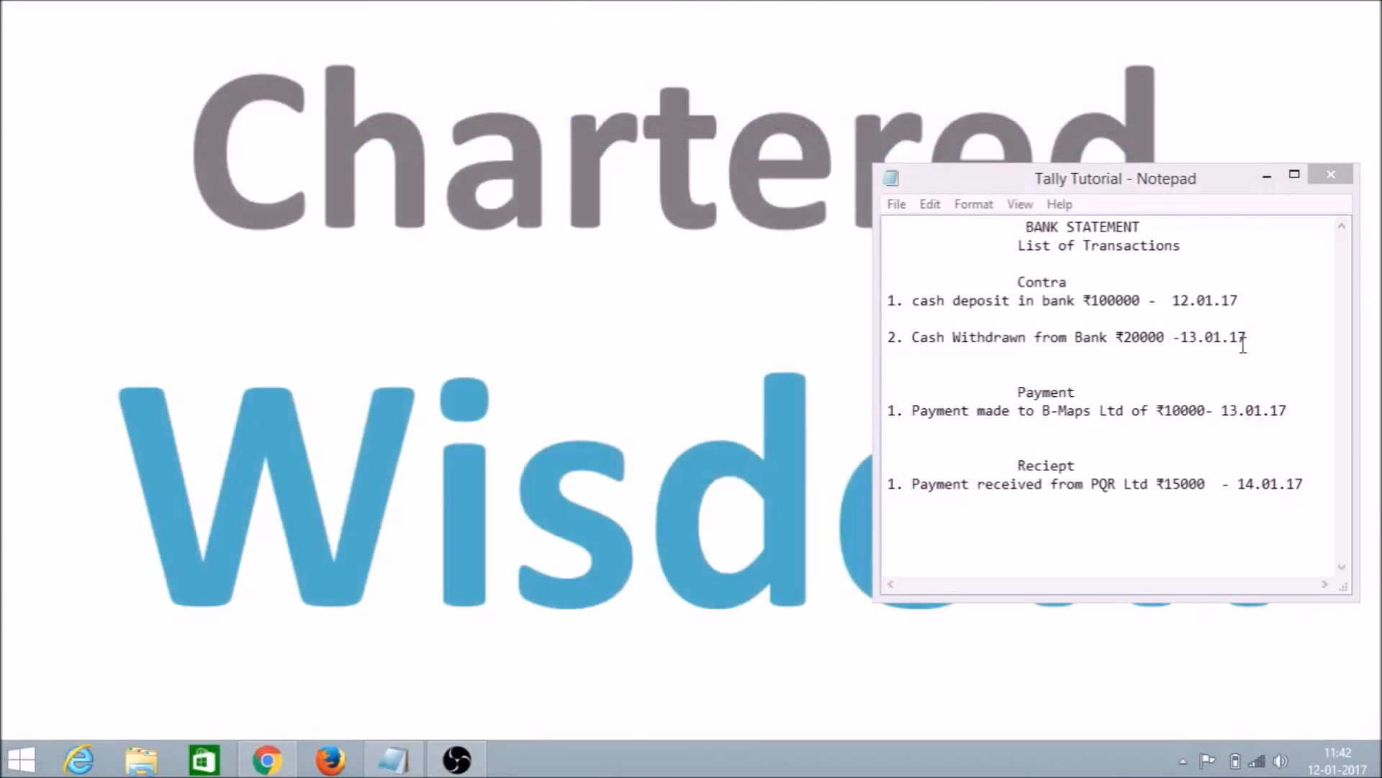
{"action": "left_click", "coordinate": [1267, 177]}
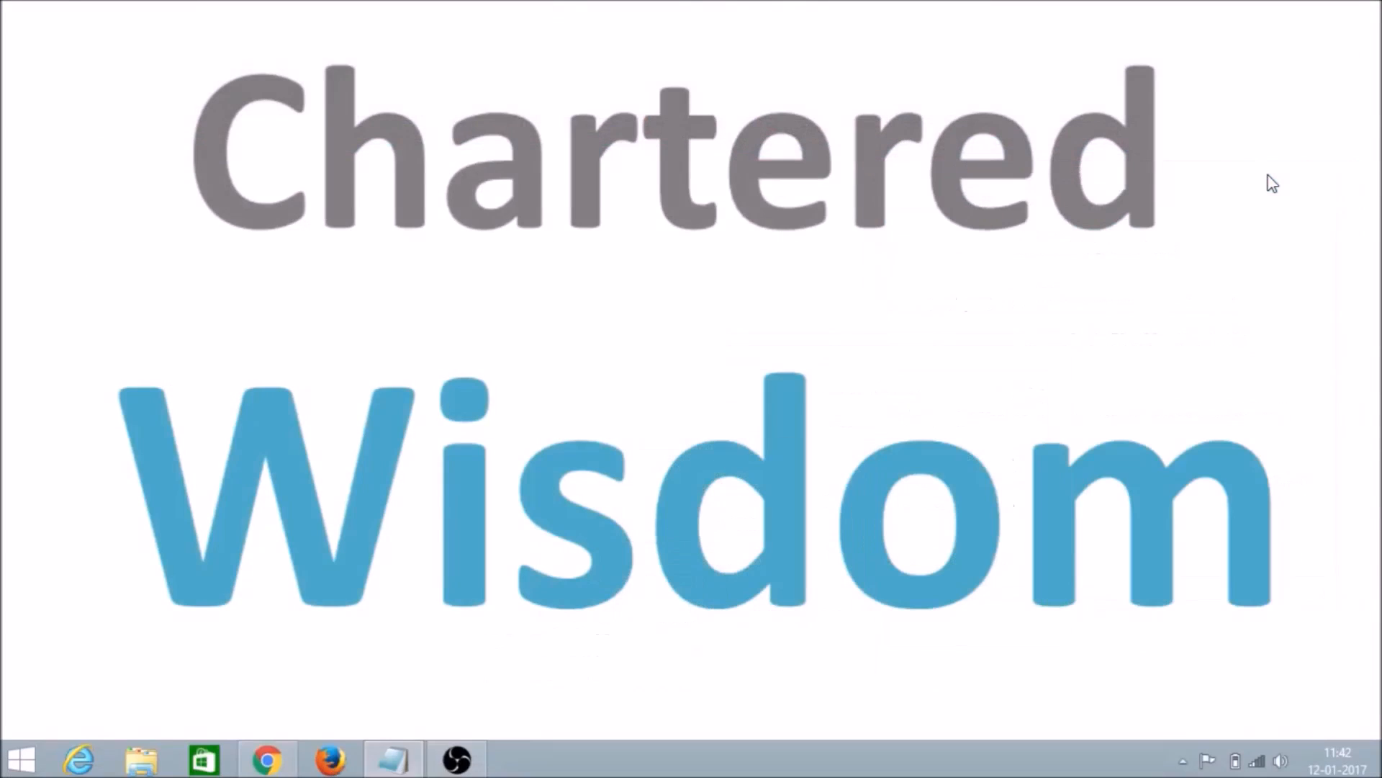